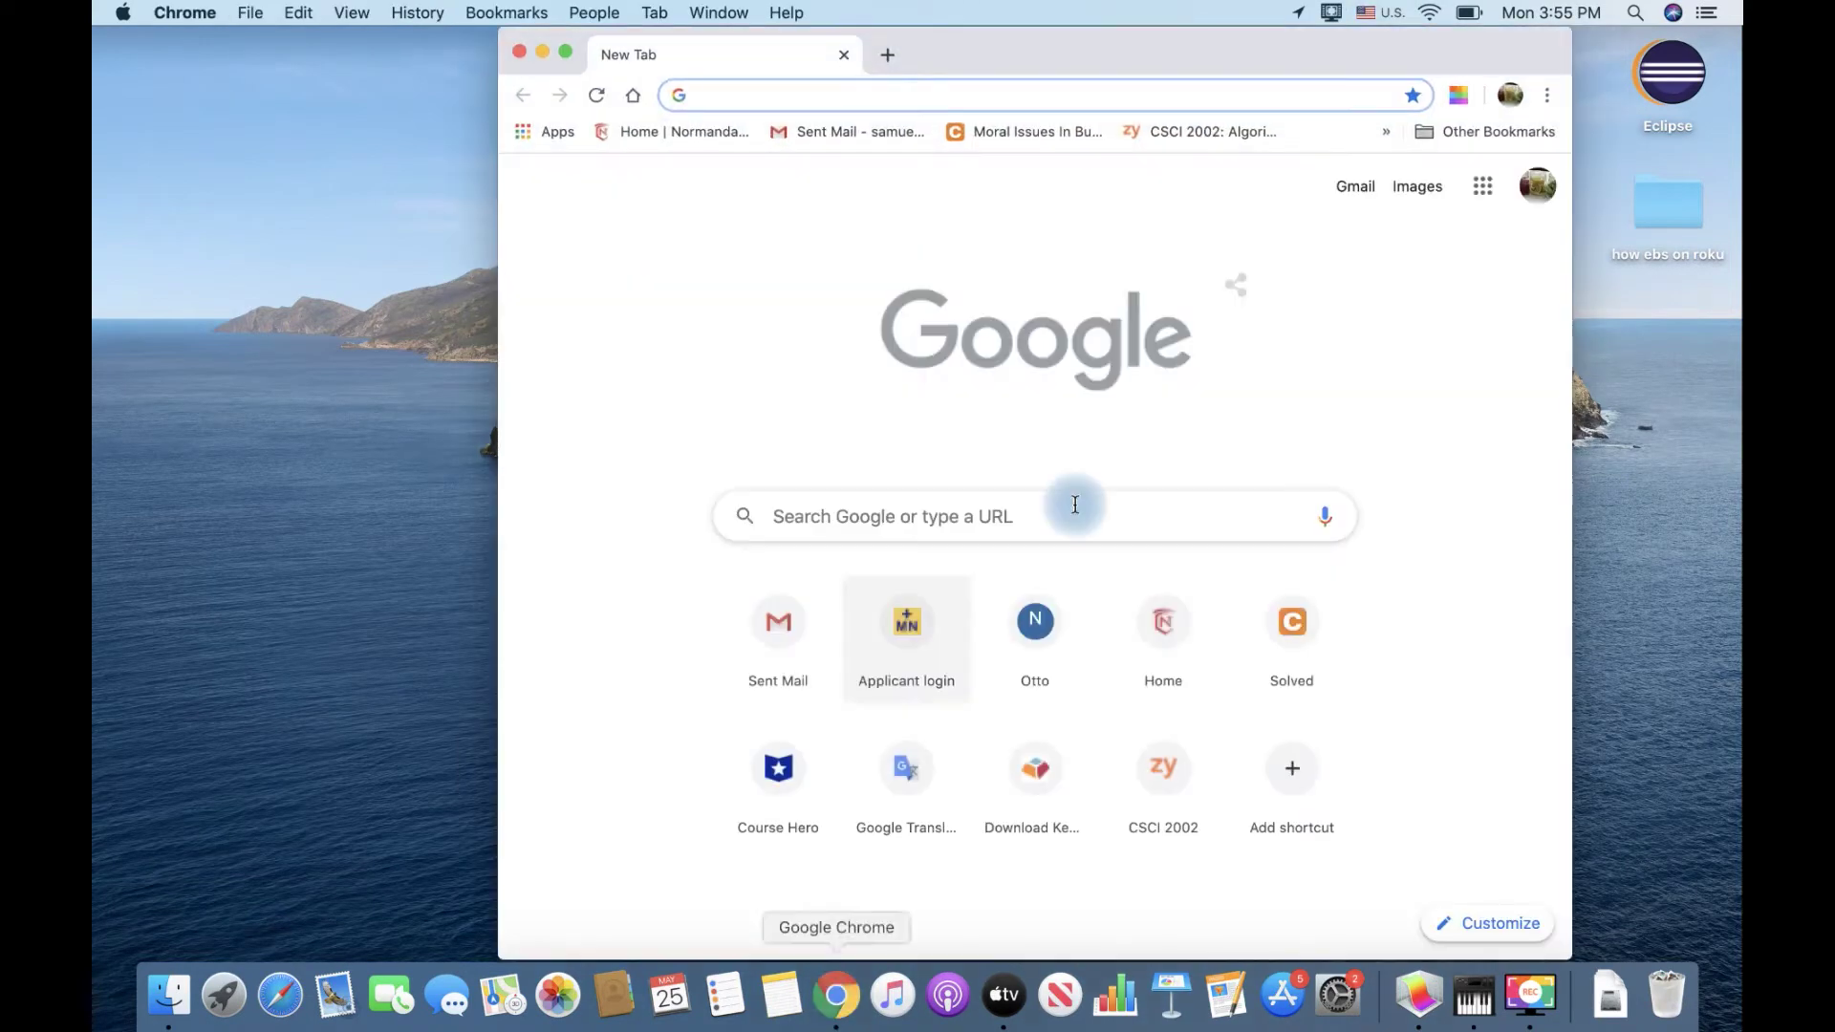
# Start a search from the Google page in Chrome's new tab
pyautogui.click(814, 513)
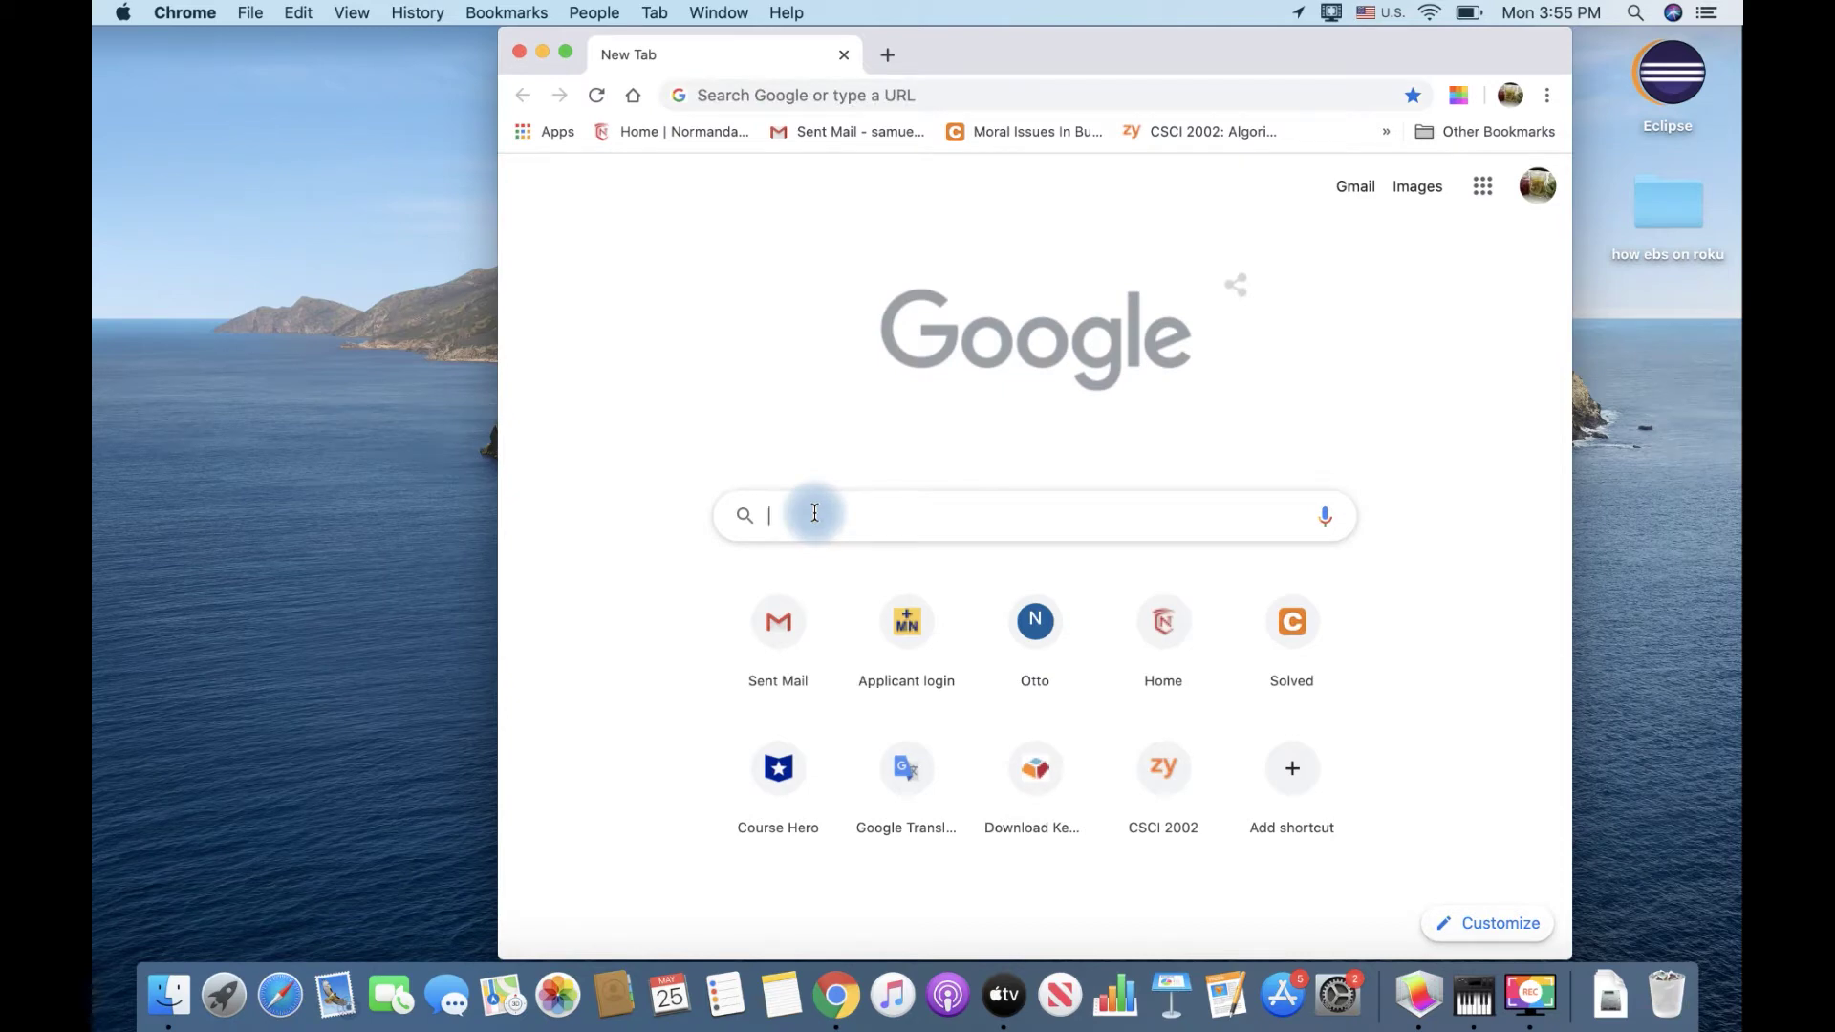
# Search Google for 'keyman', open keyman.com, and make Chrome fill the screen
pyautogui.write('ek')
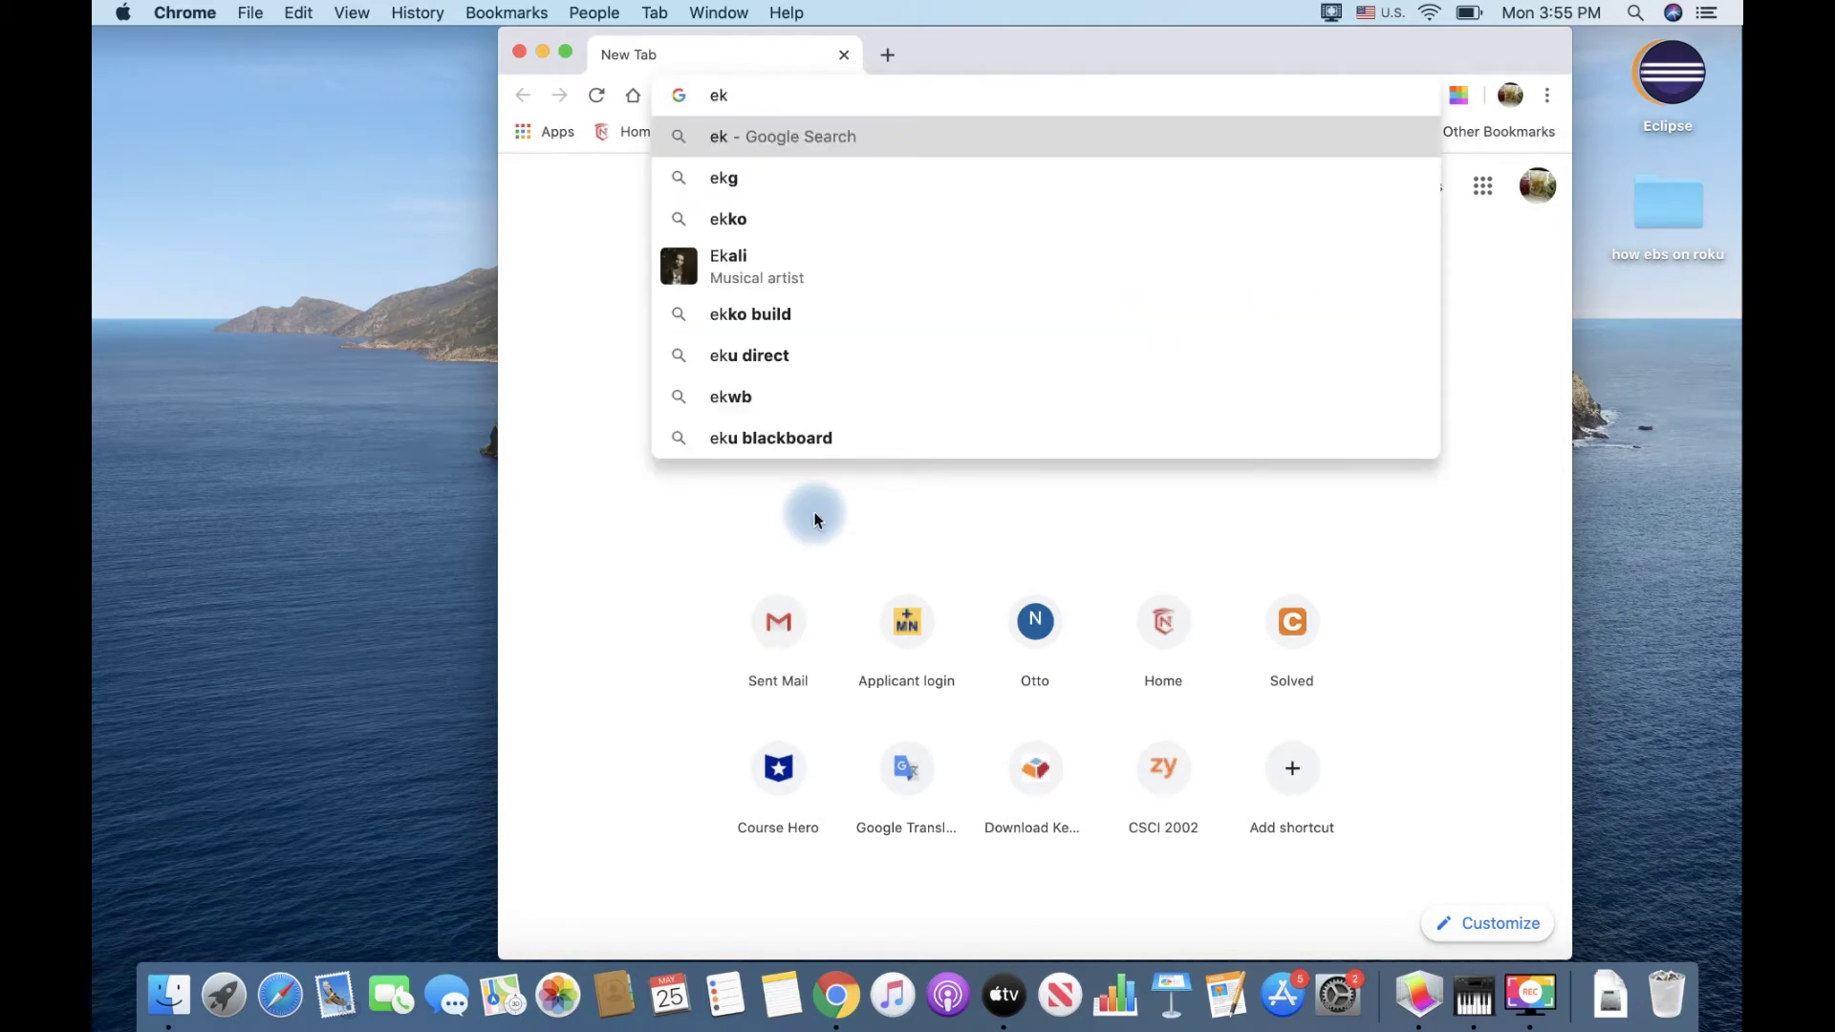
pyautogui.press('BackSpace')
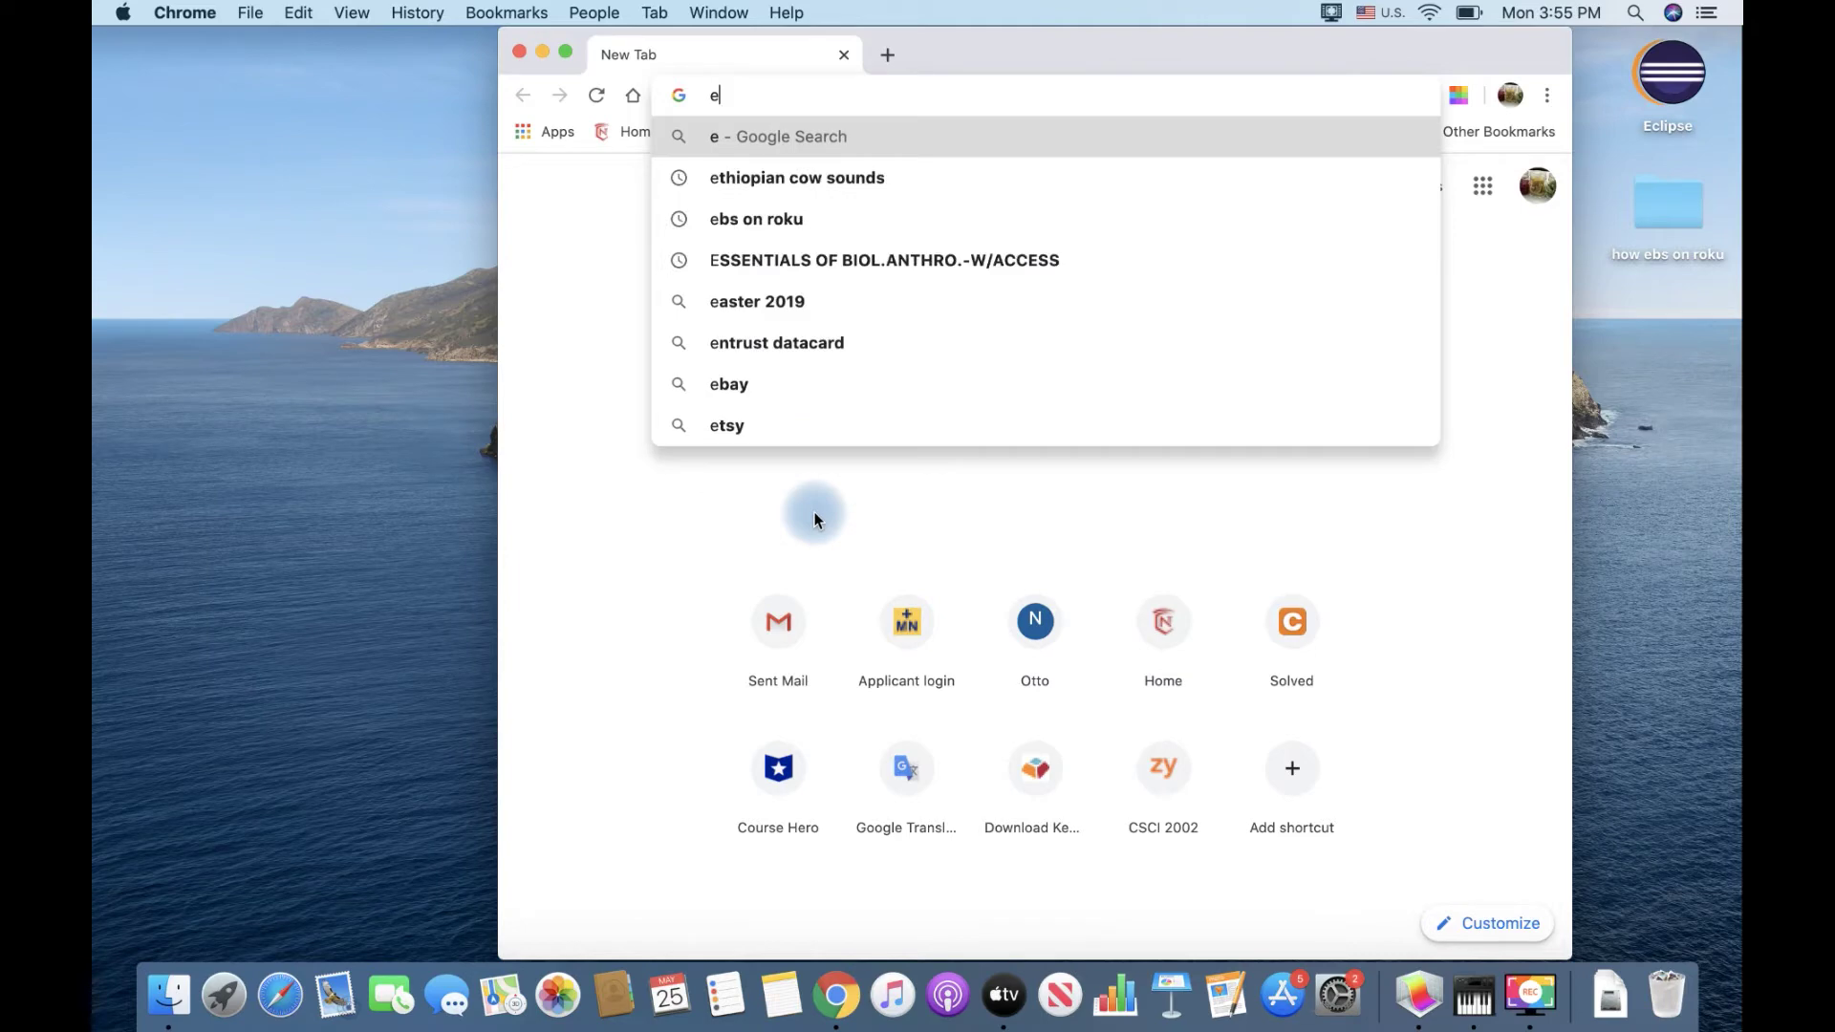
pyautogui.press('BackSpace')
pyautogui.write('keyma')
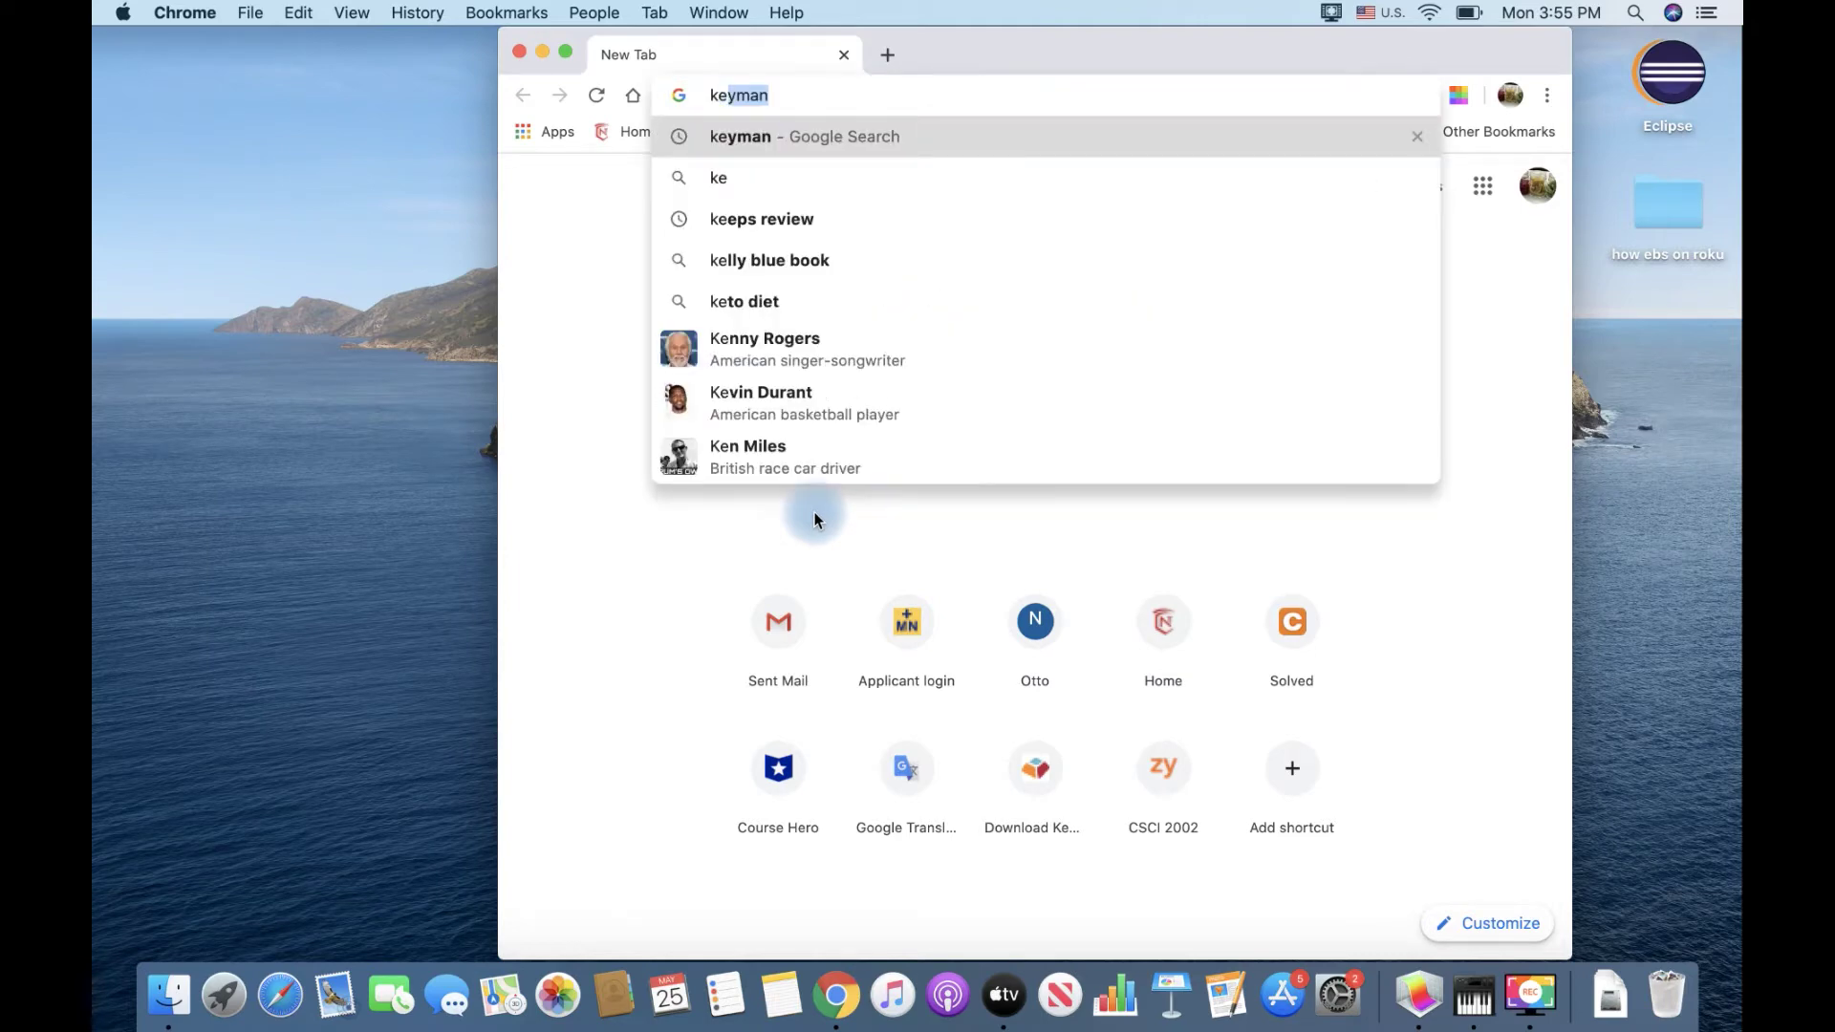
pyautogui.write('n')
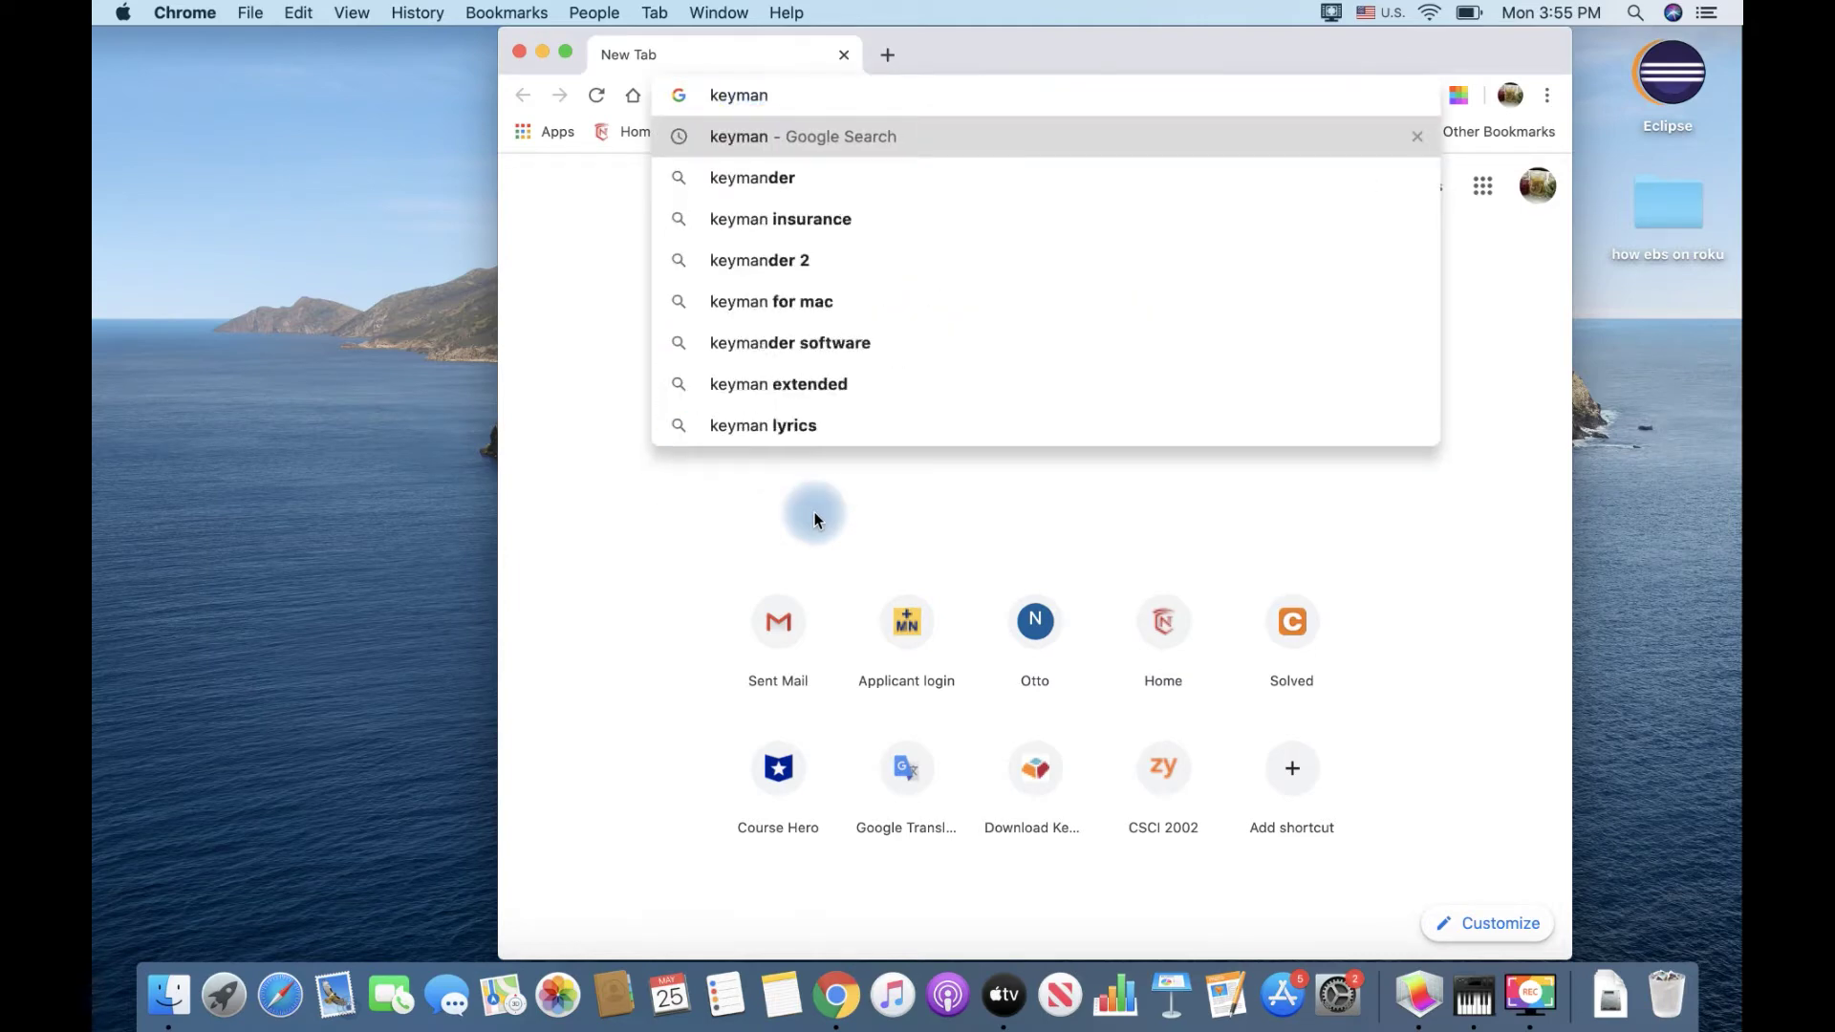
pyautogui.press('Return')
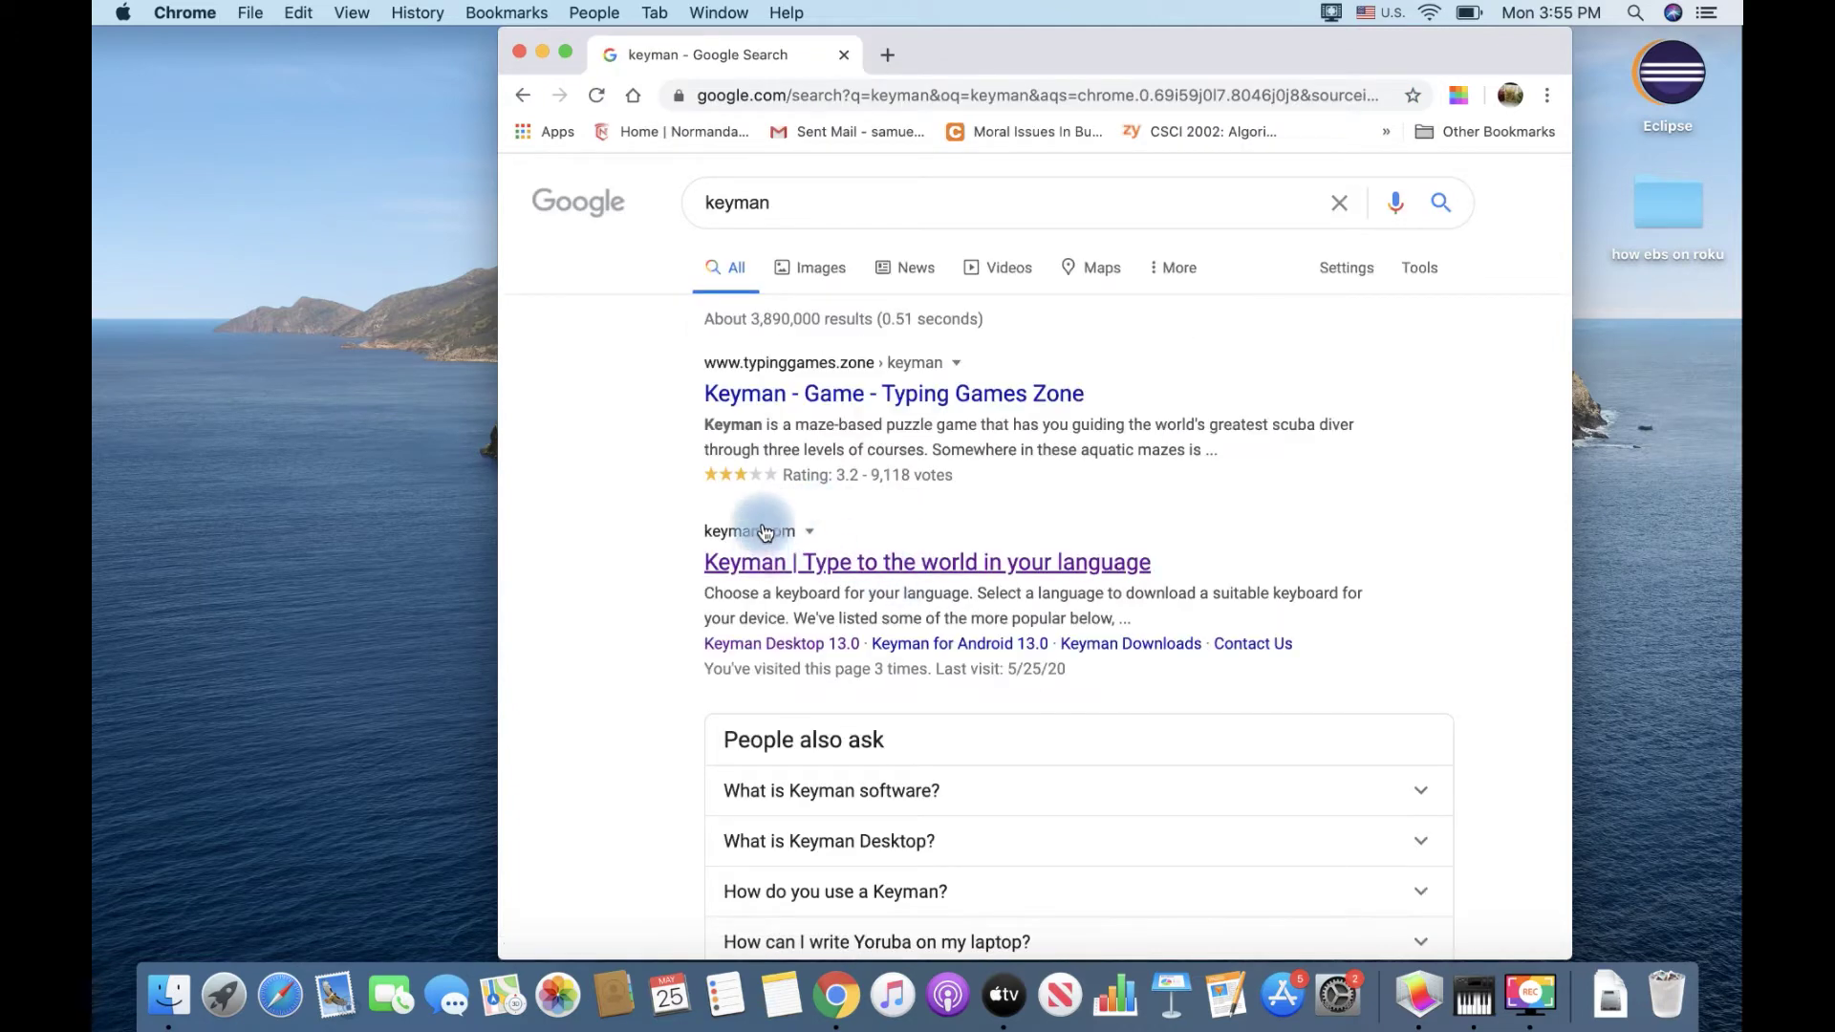
pyautogui.click(748, 567)
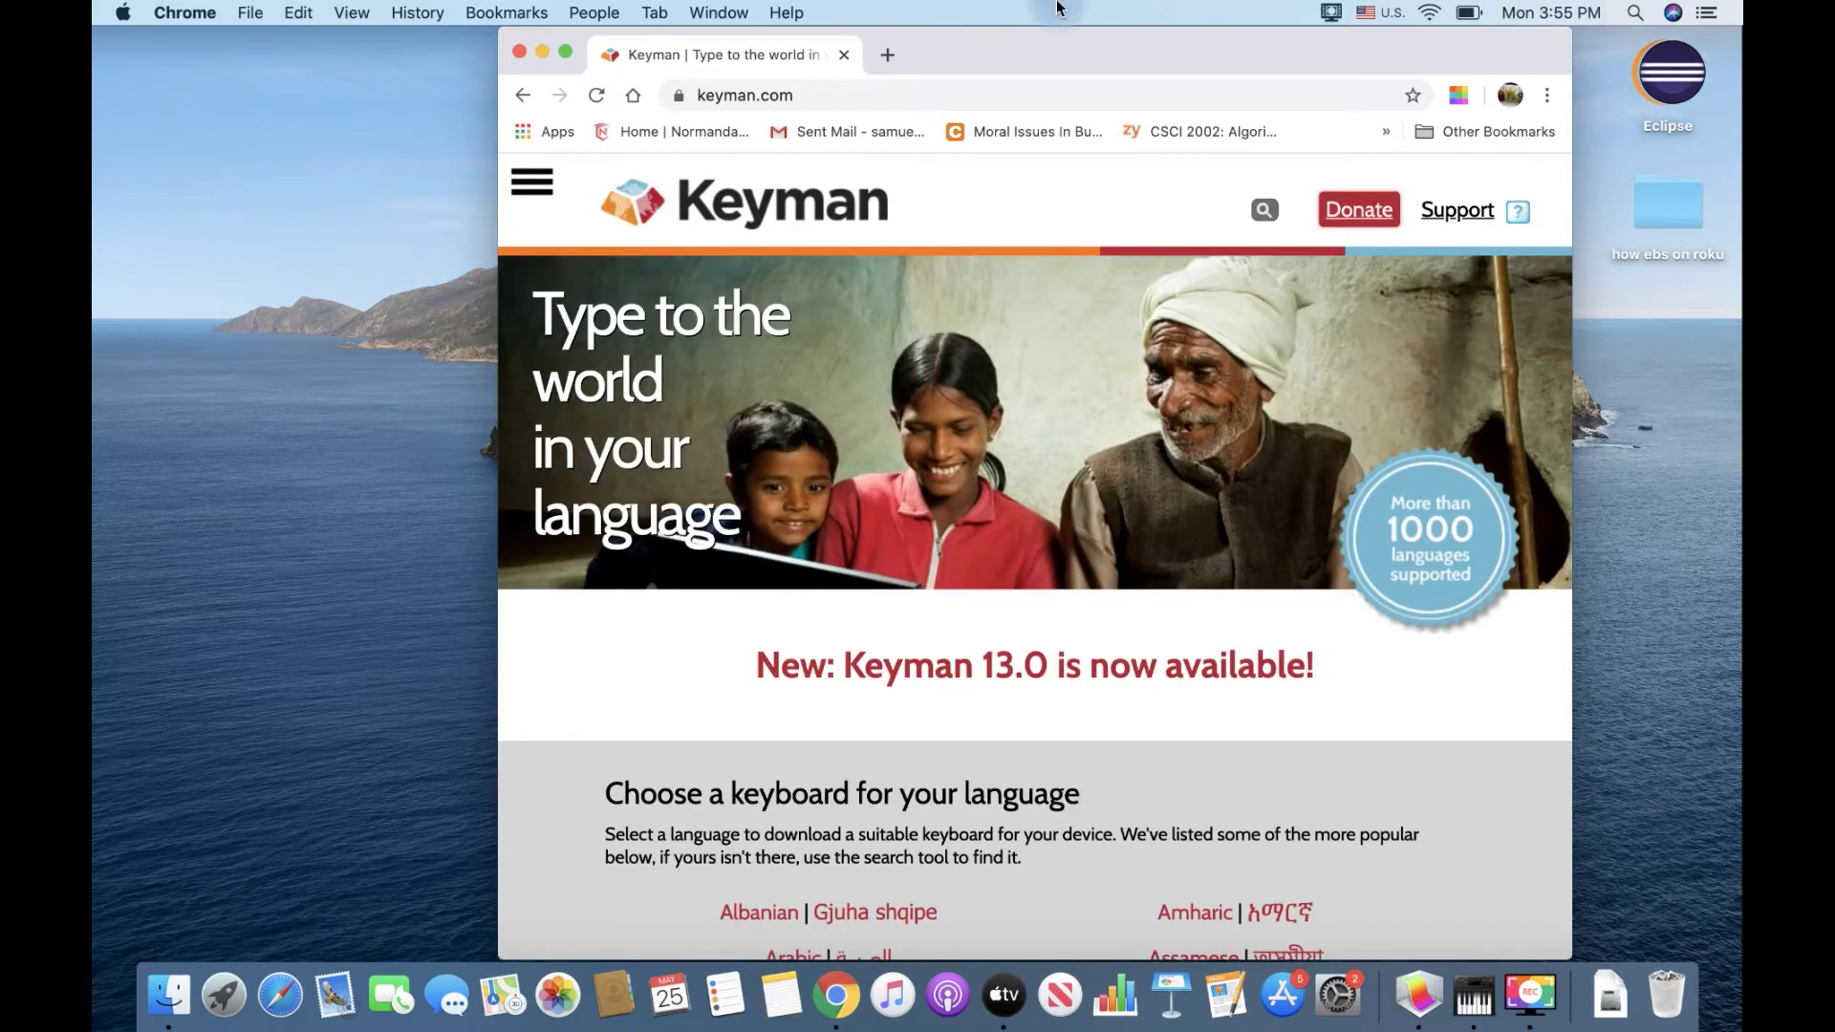
pyautogui.click(564, 53)
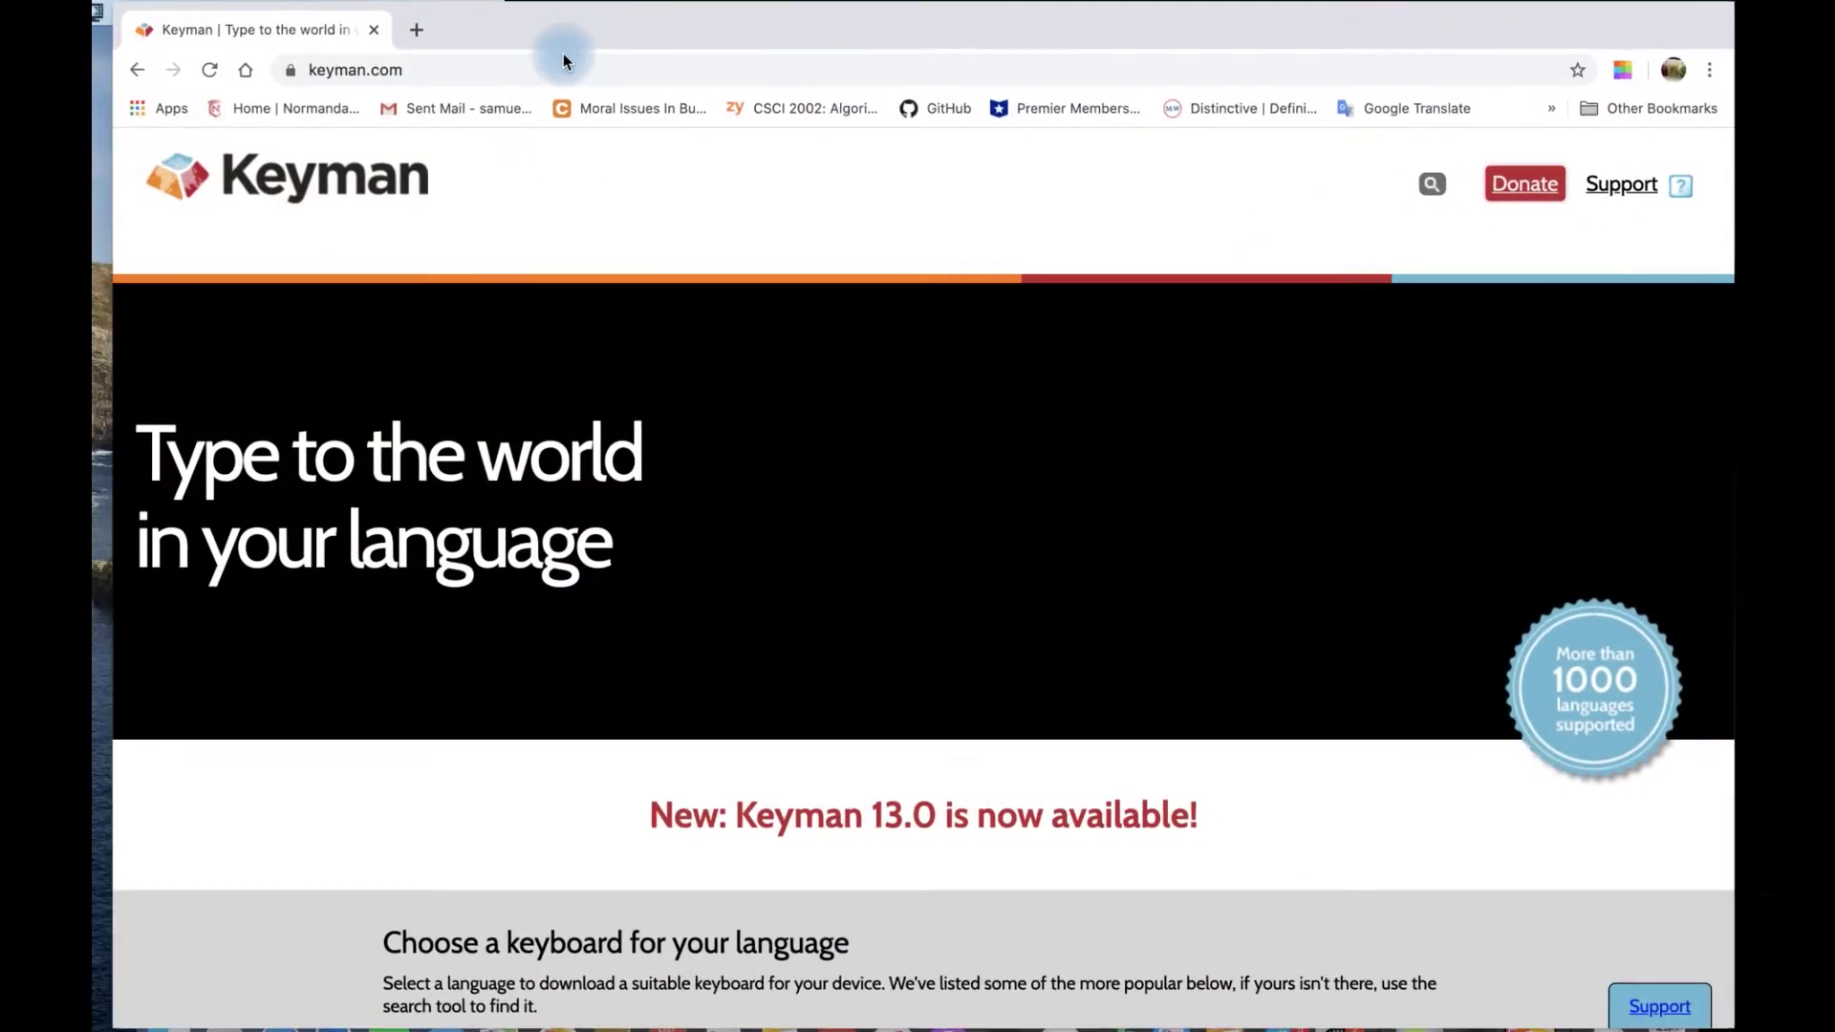
# Scroll down to Core products and go to the Keyman for macOS download page
pyautogui.scroll(-5, 725, 589)
pyautogui.scroll(-5, 726, 586)
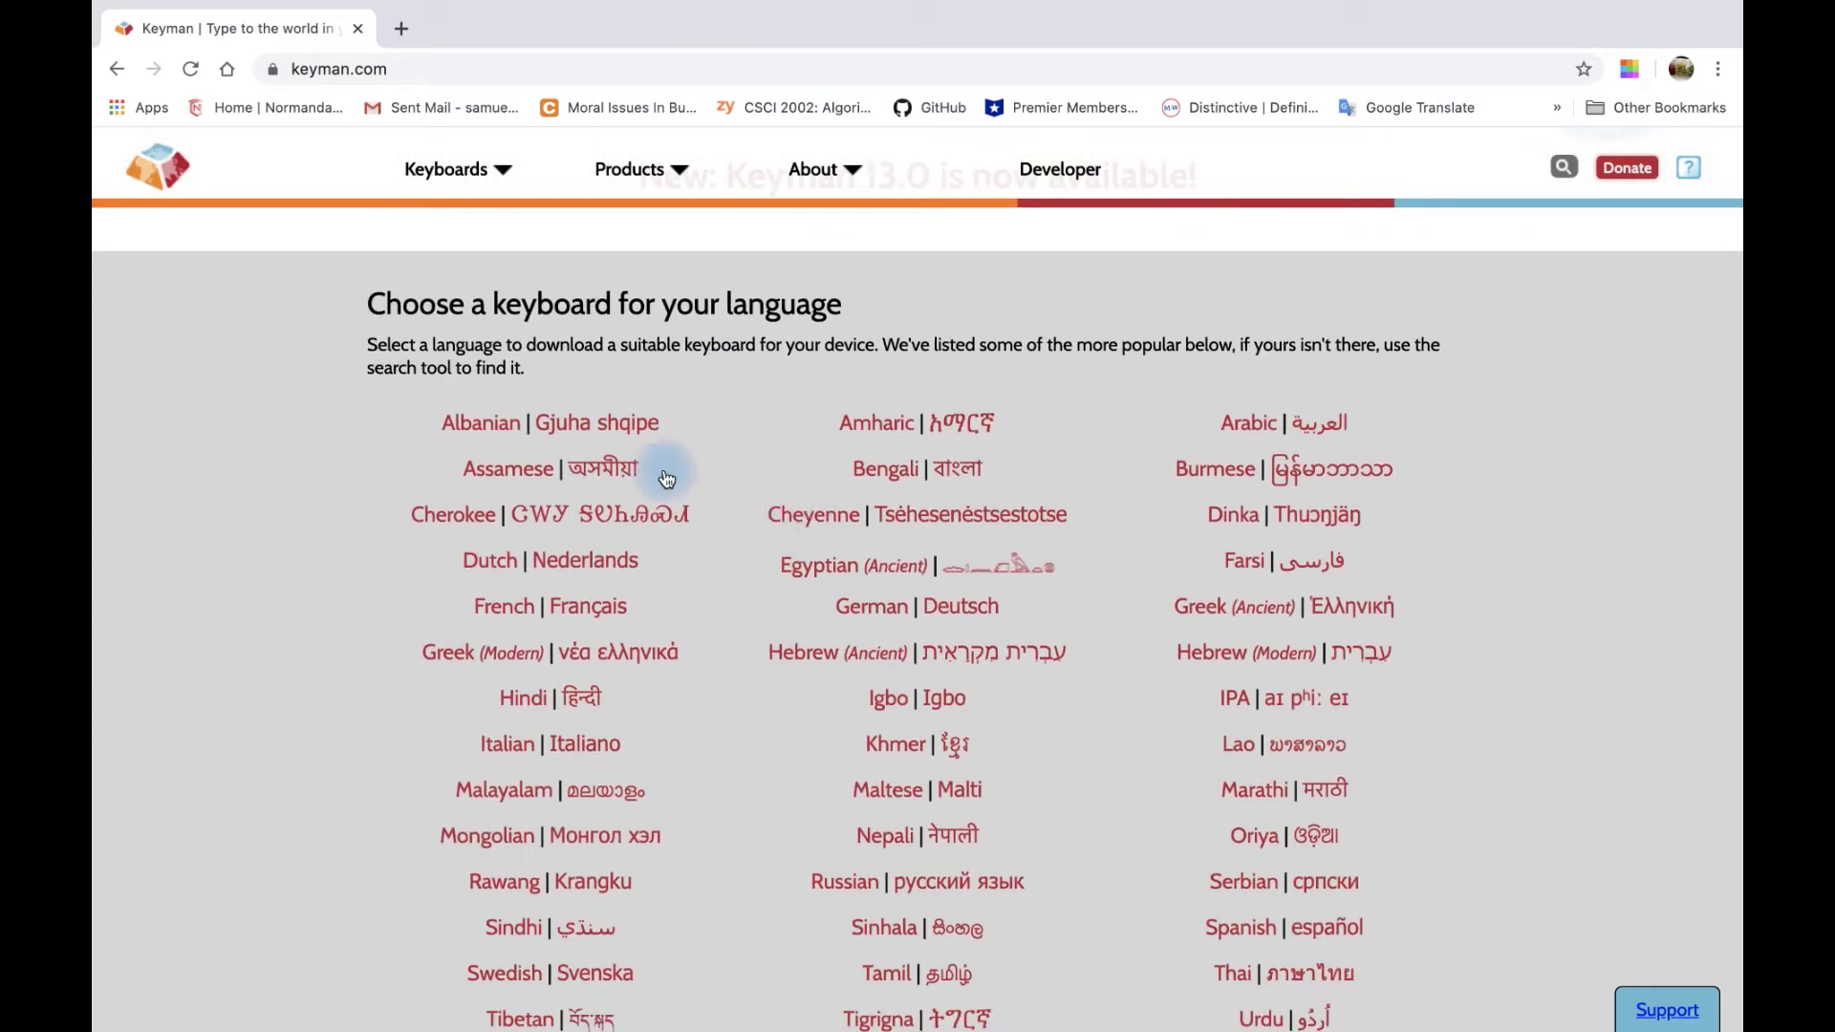
pyautogui.scroll(-2, 879, 447)
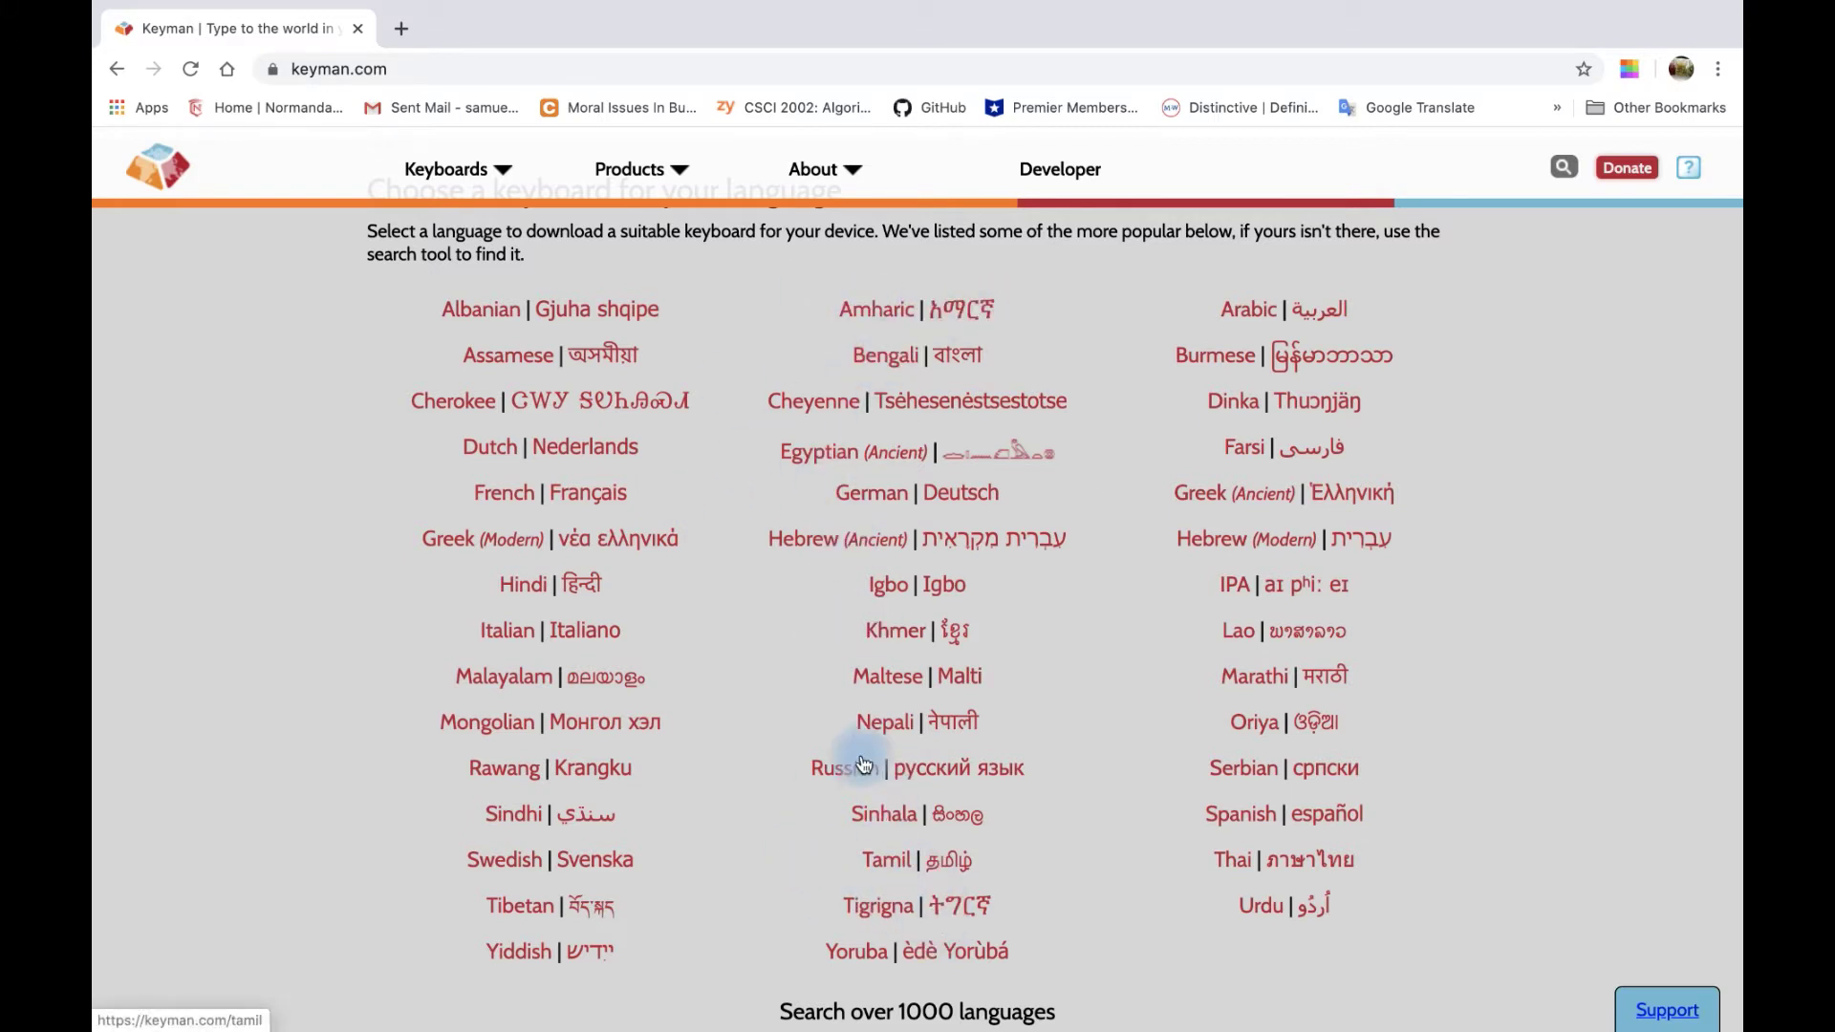
pyautogui.scroll(-5, 826, 779)
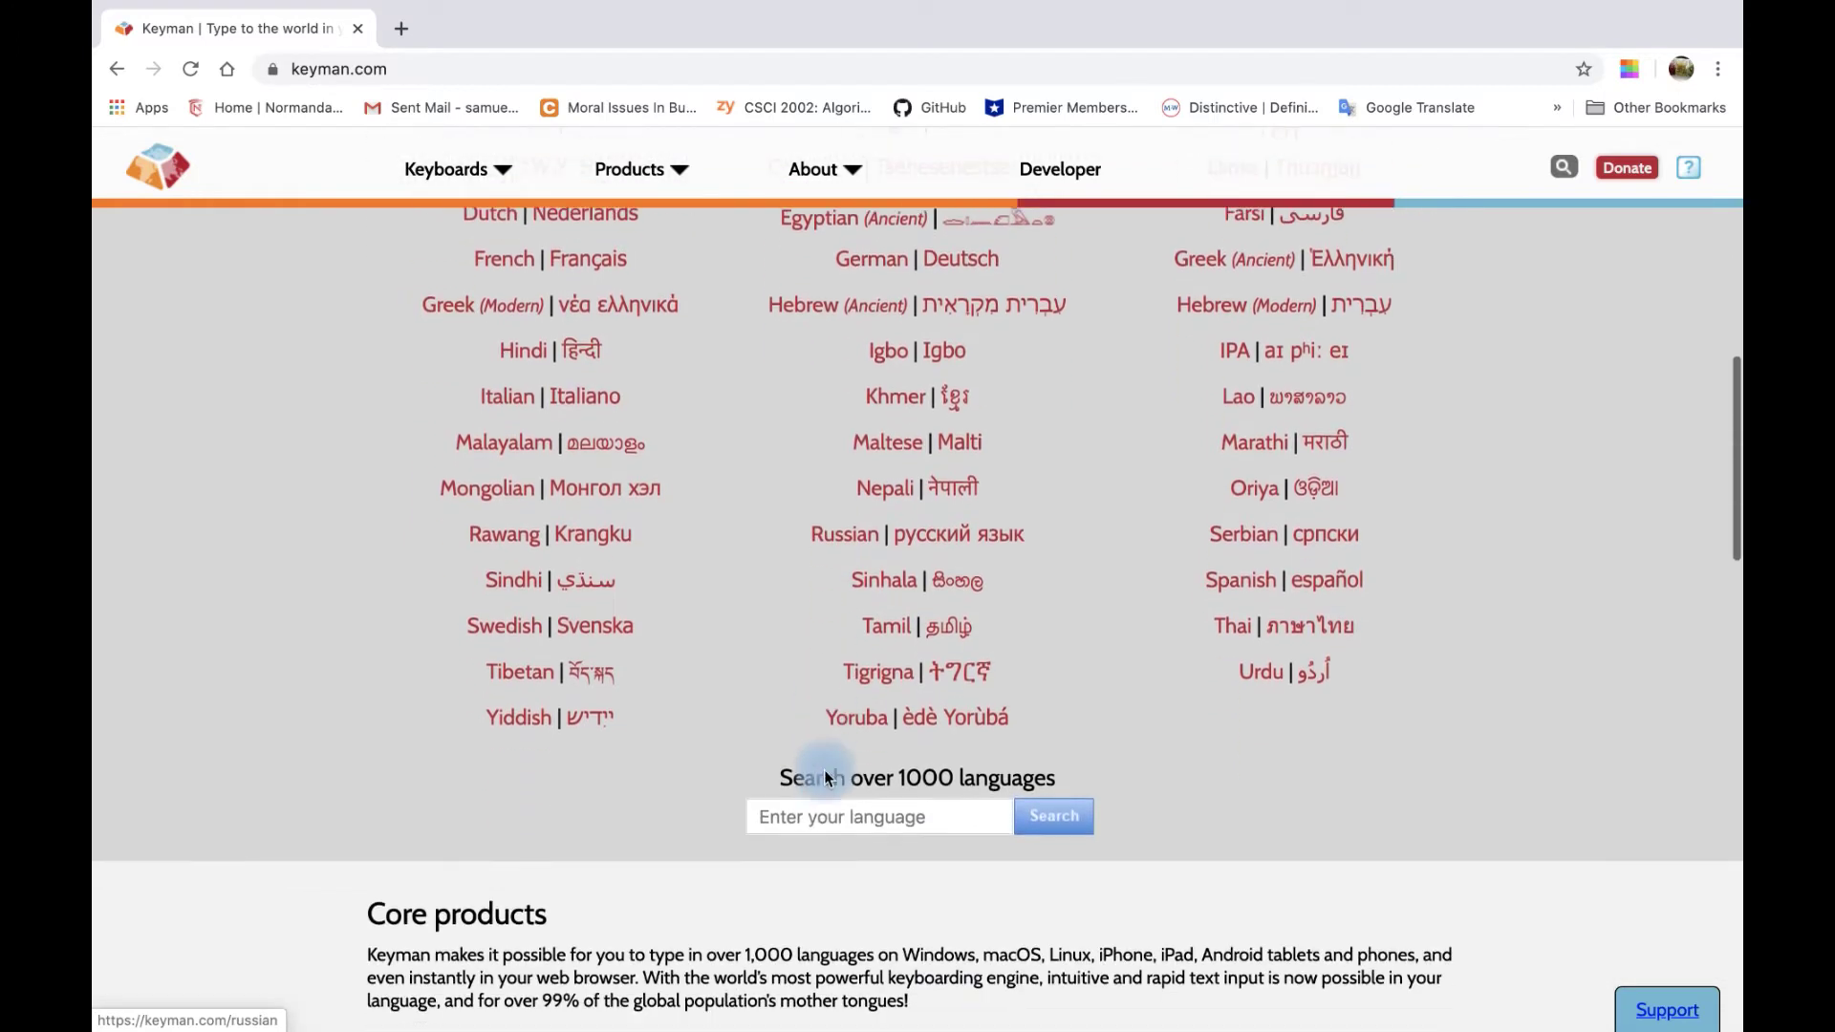
pyautogui.scroll(-5, 823, 770)
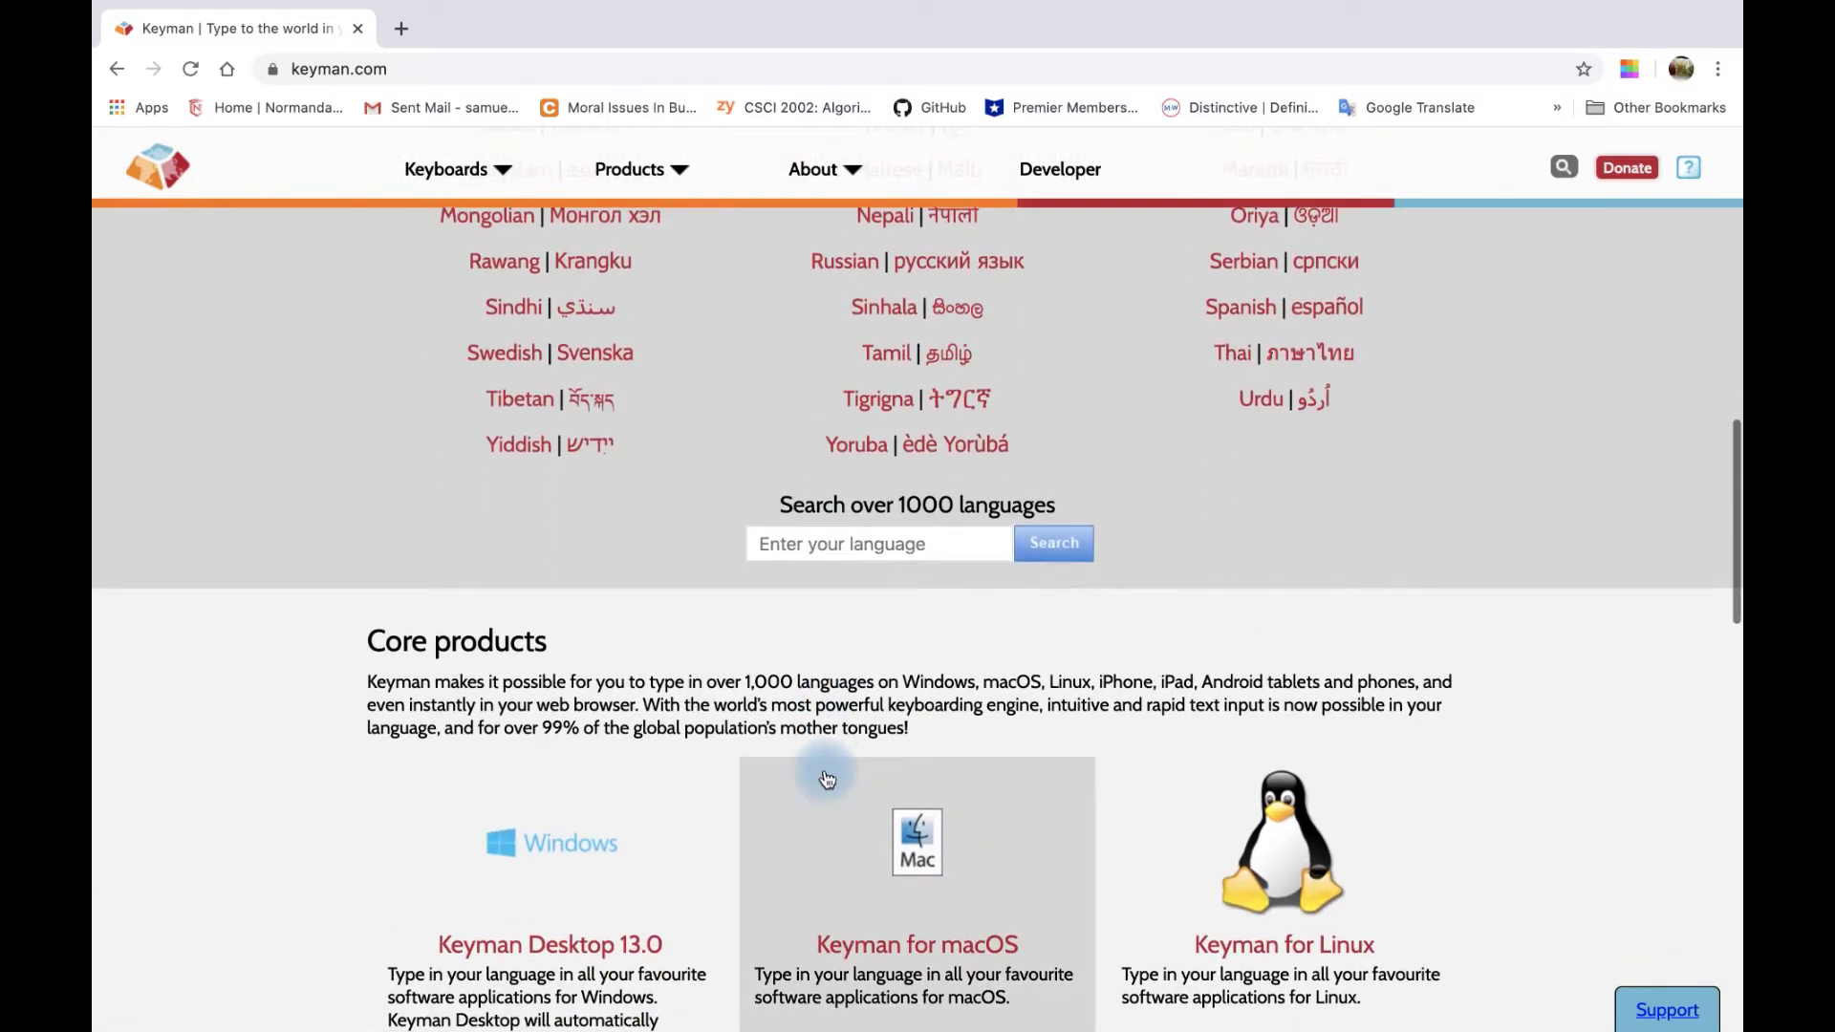
pyautogui.scroll(-1, 826, 779)
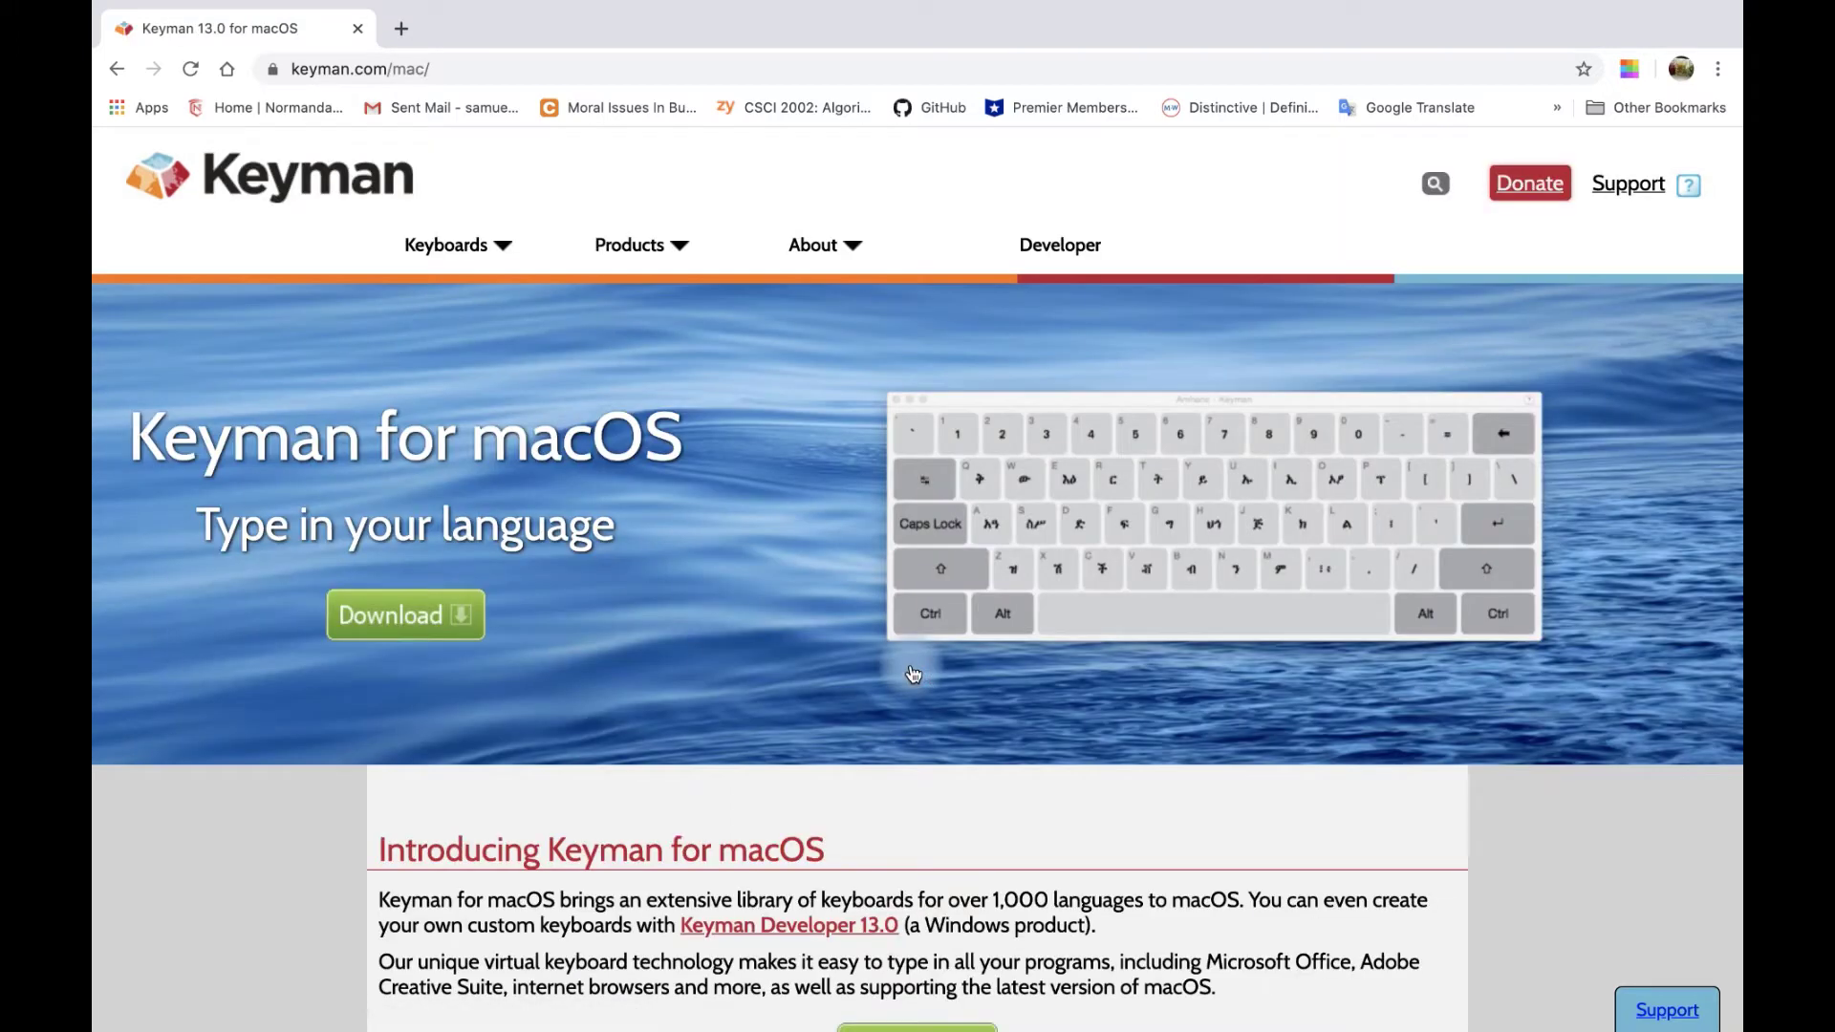
pyautogui.scroll(-5, 913, 675)
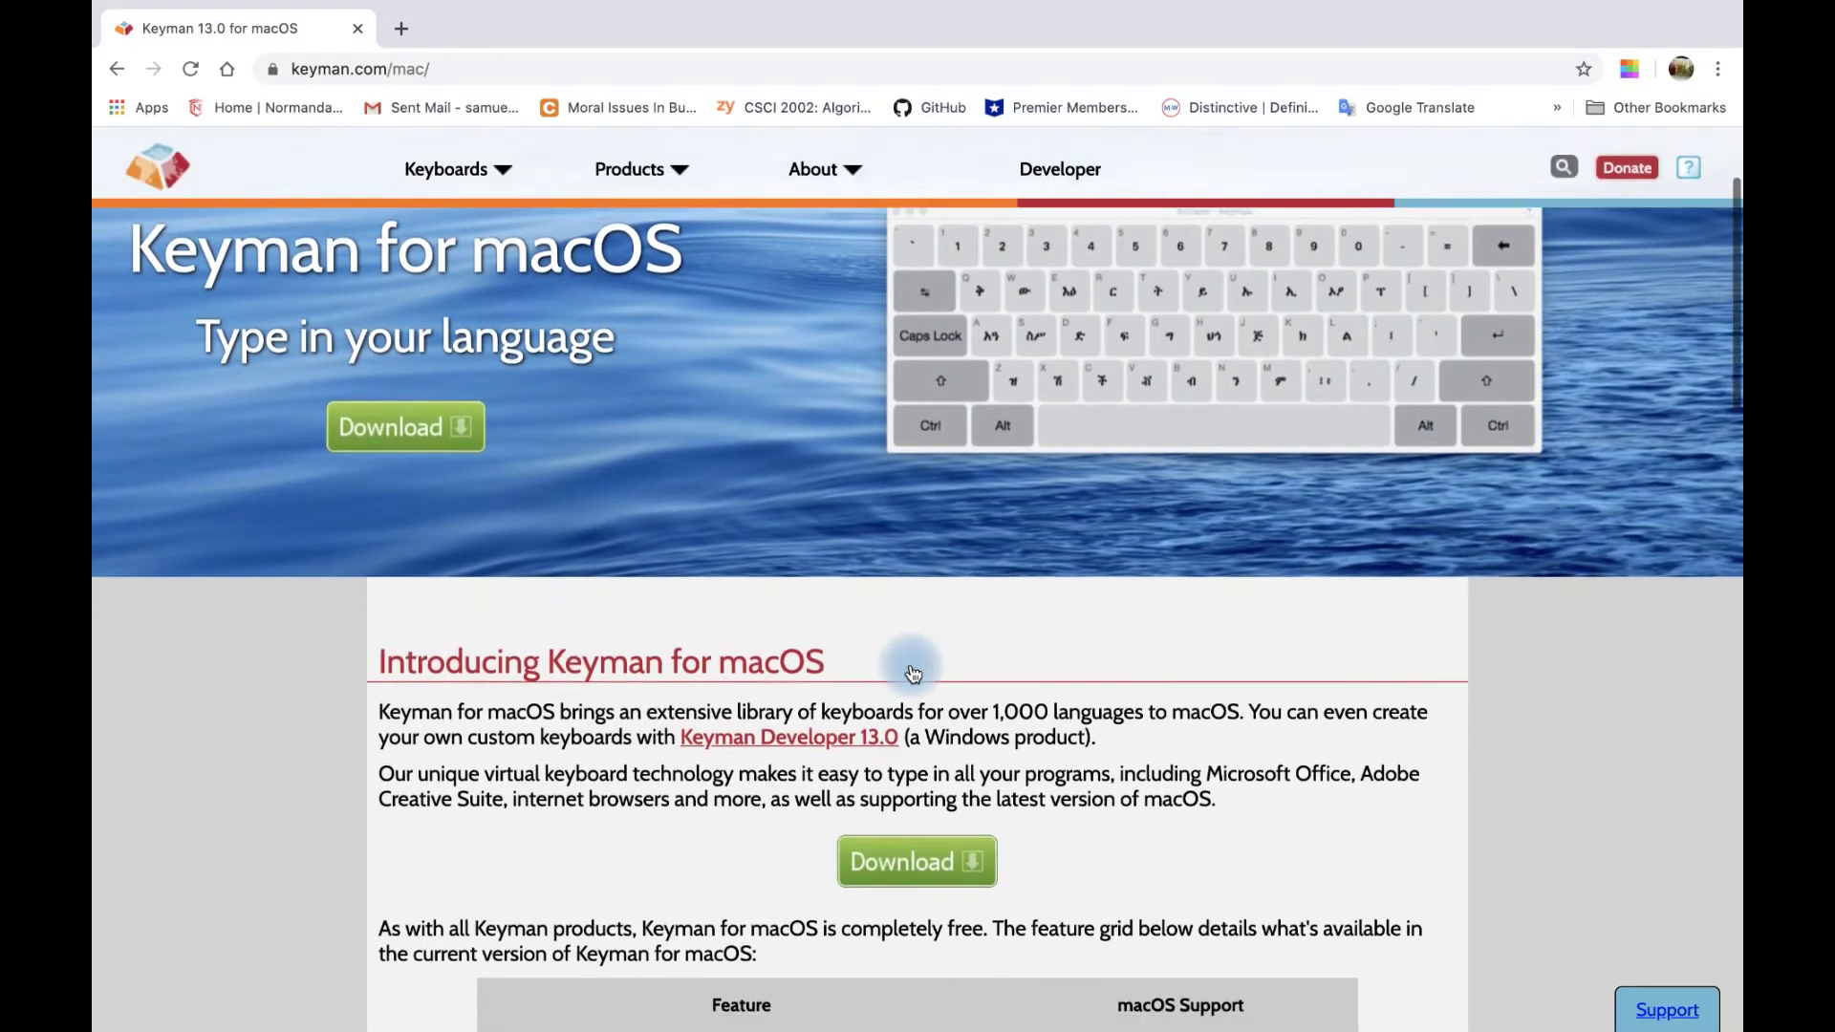
pyautogui.scroll(-4, 912, 674)
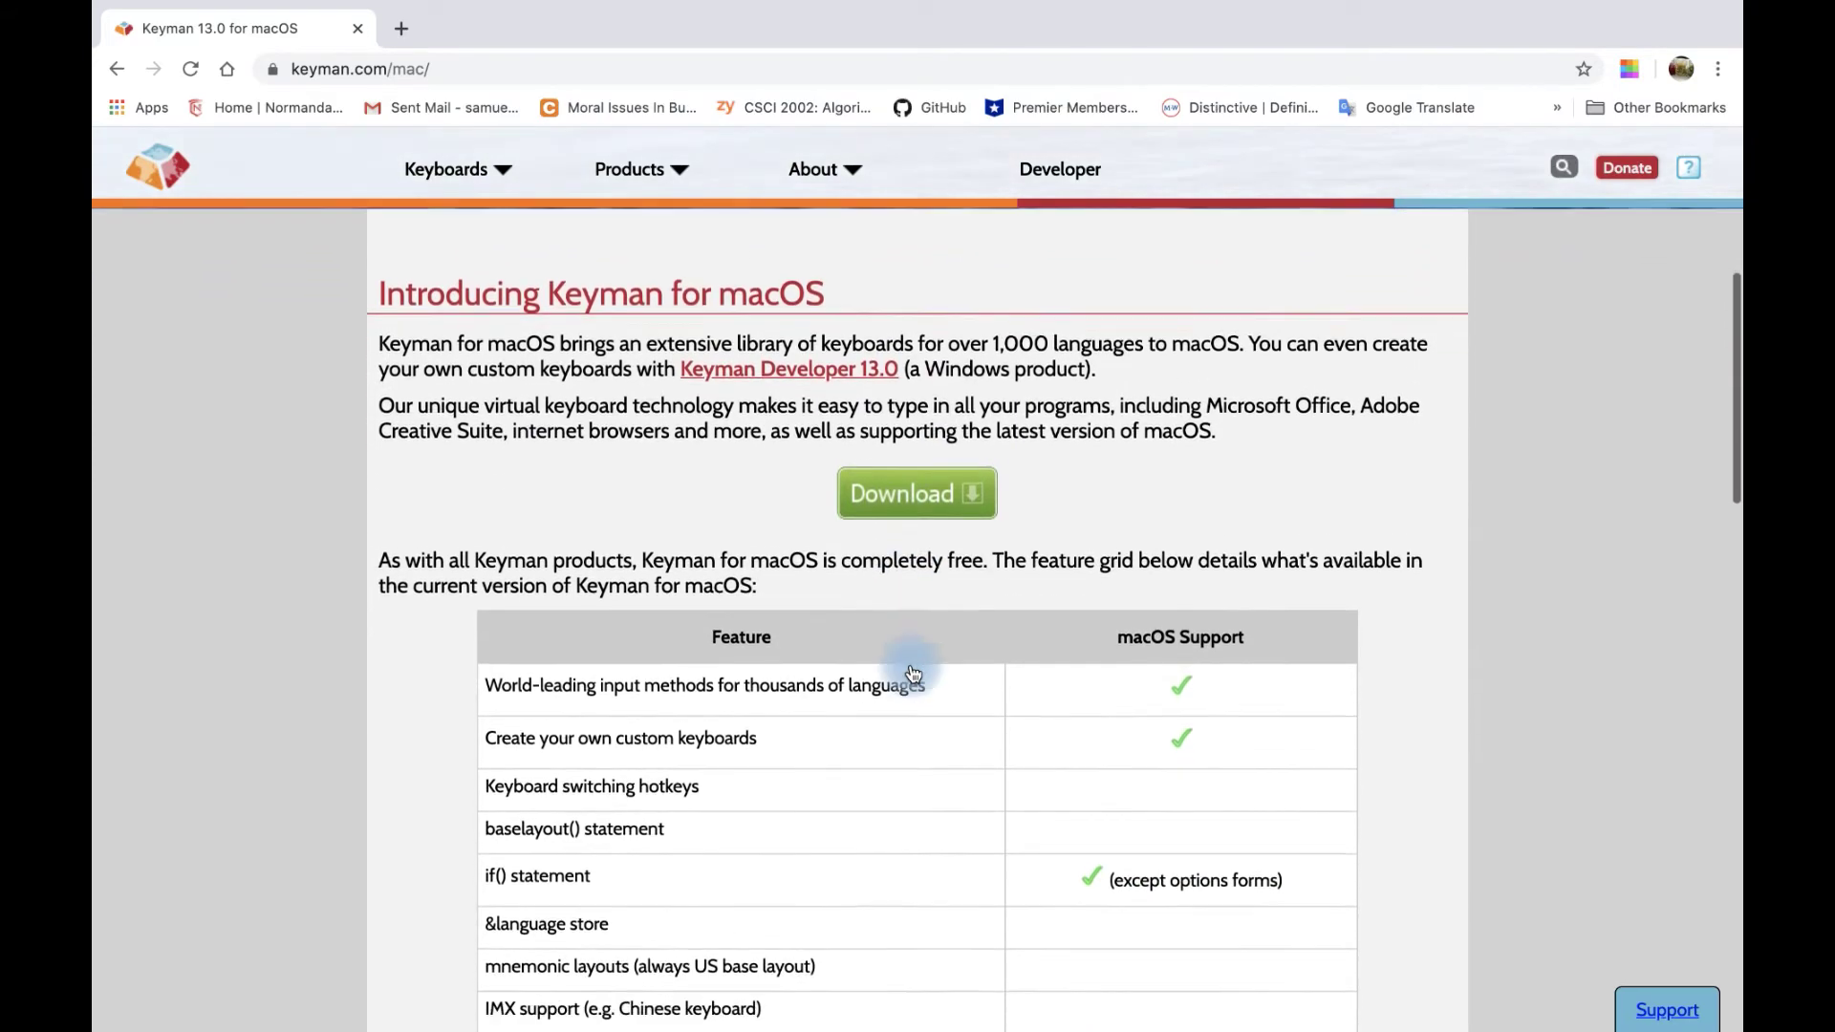
pyautogui.scroll(1, 913, 674)
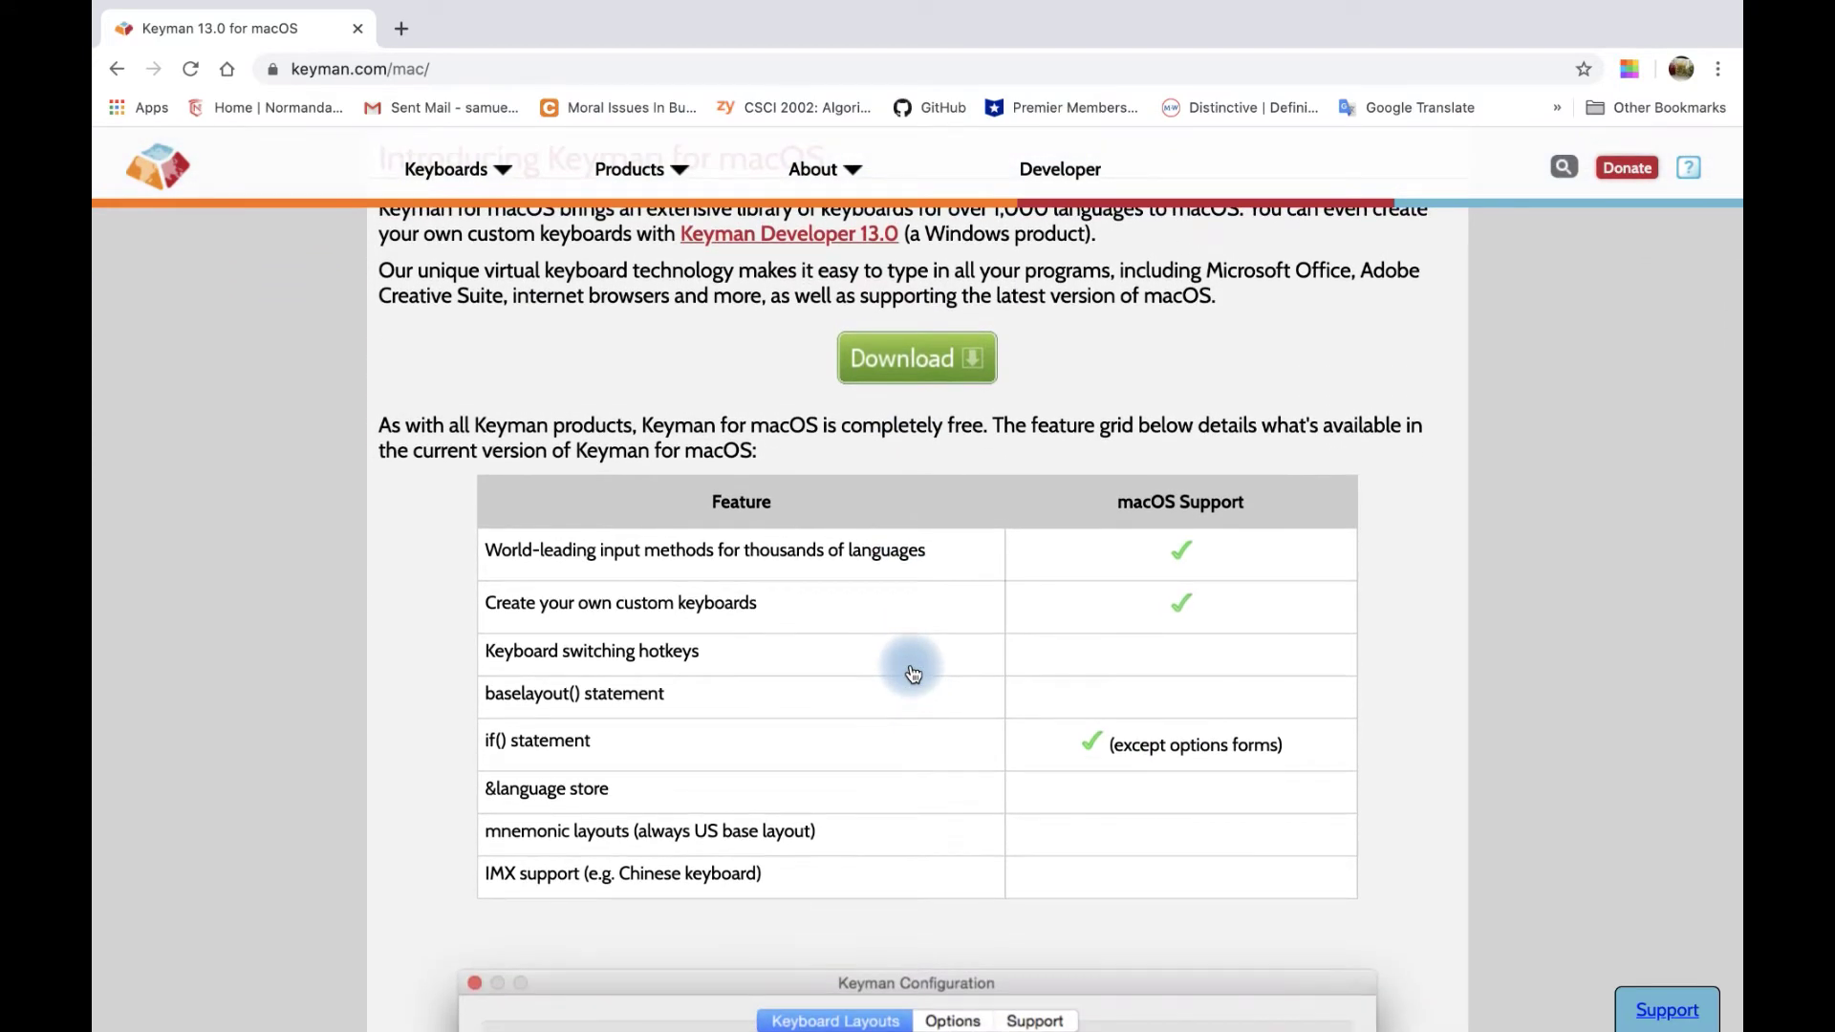
pyautogui.click(877, 375)
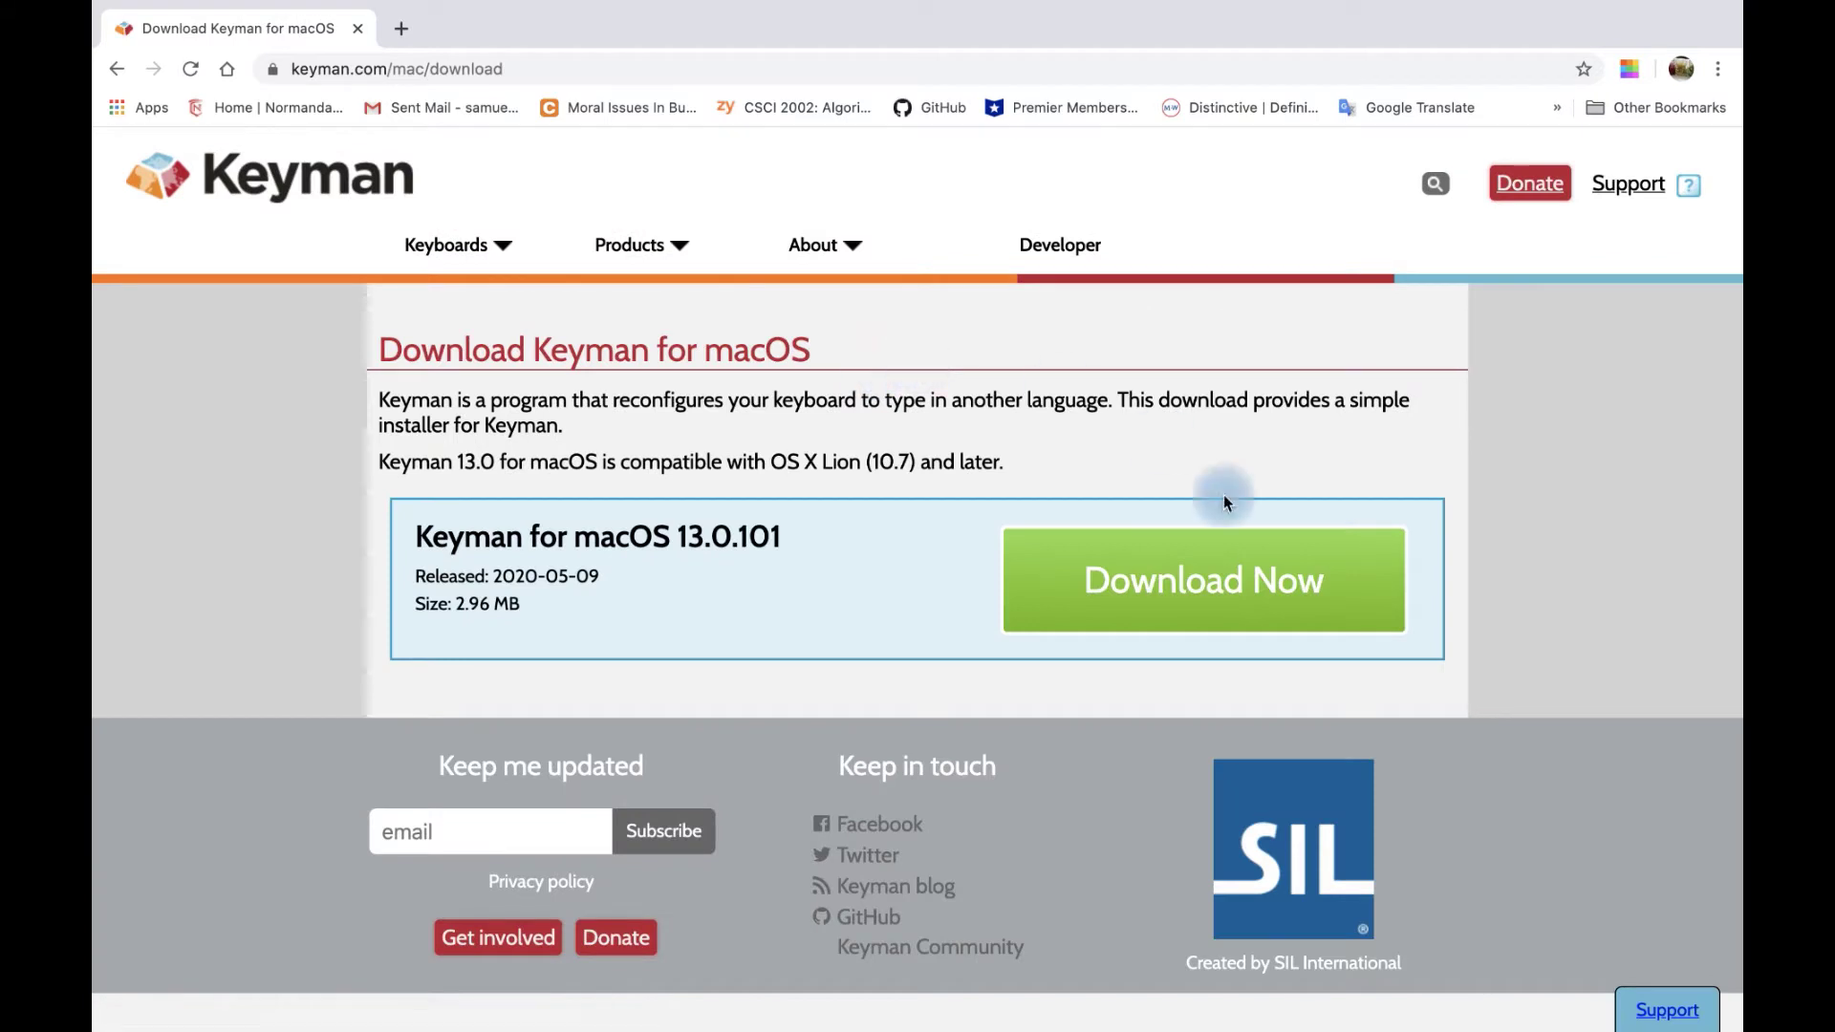
# Download the Keyman 13.0.101 macOS installer and show it in Finder's Downloads folder
pyautogui.click(1175, 579)
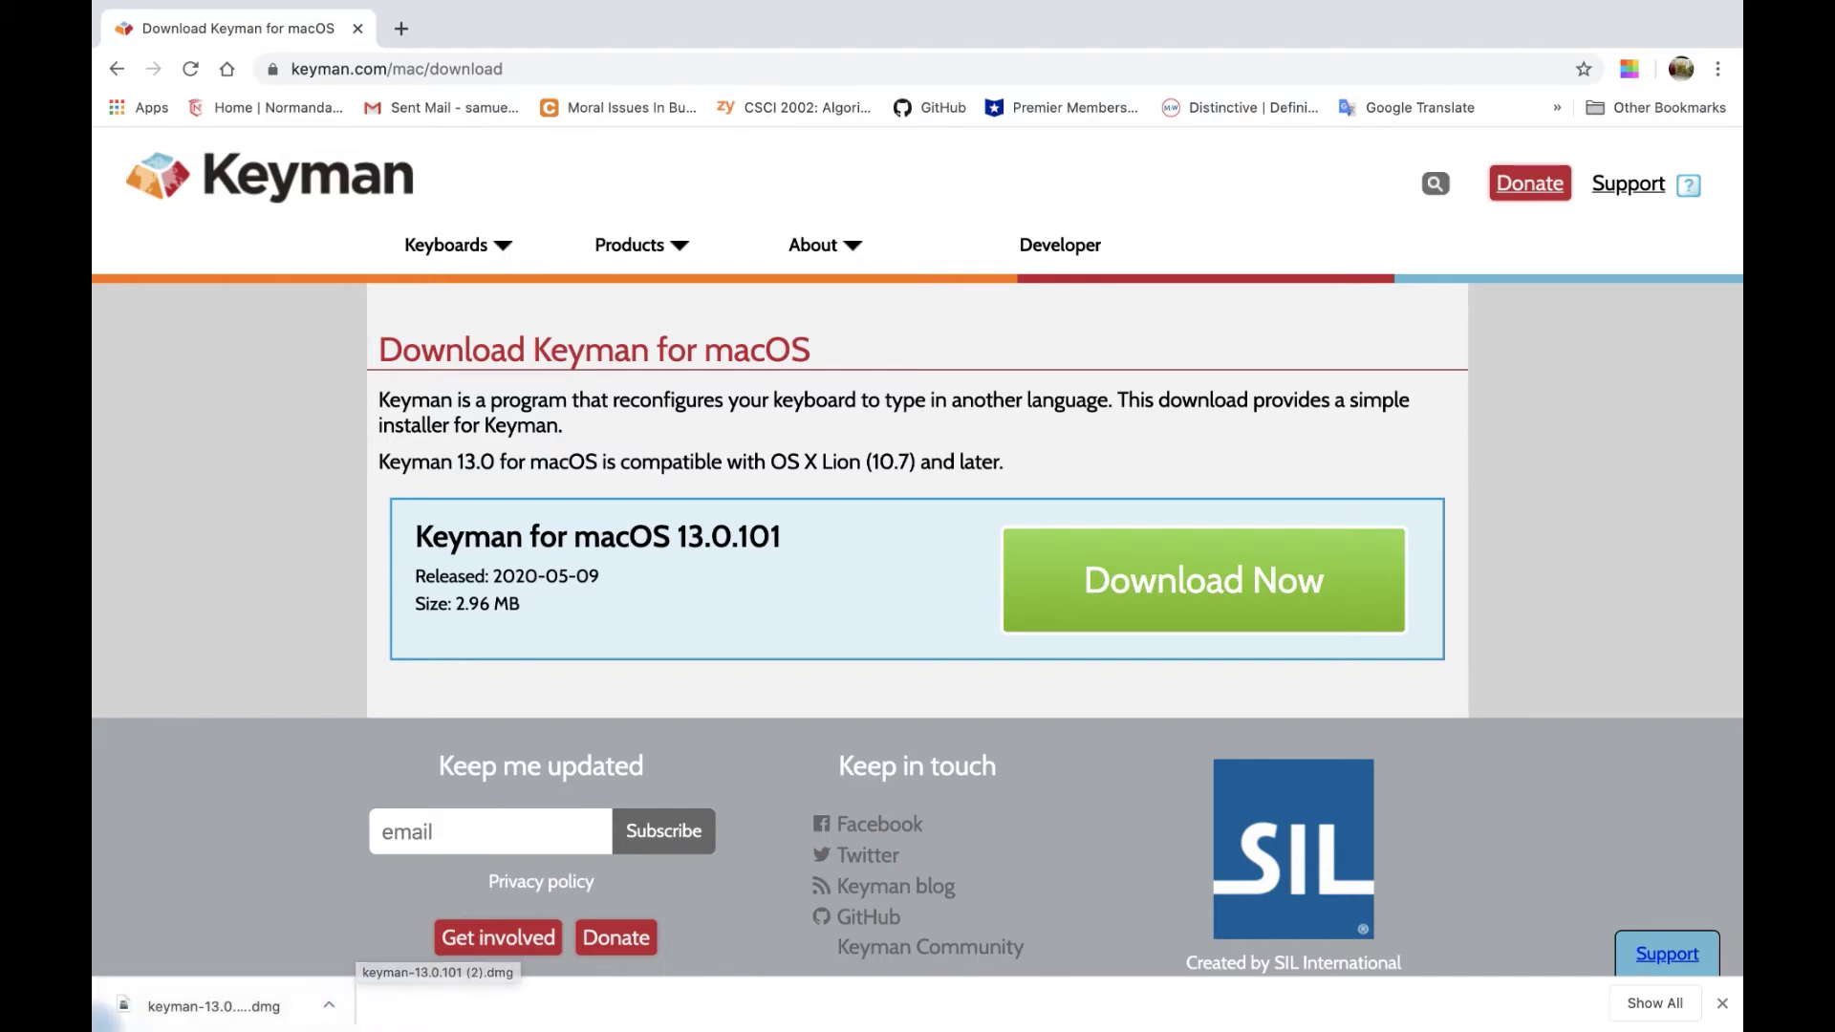
pyautogui.click(315, 1010)
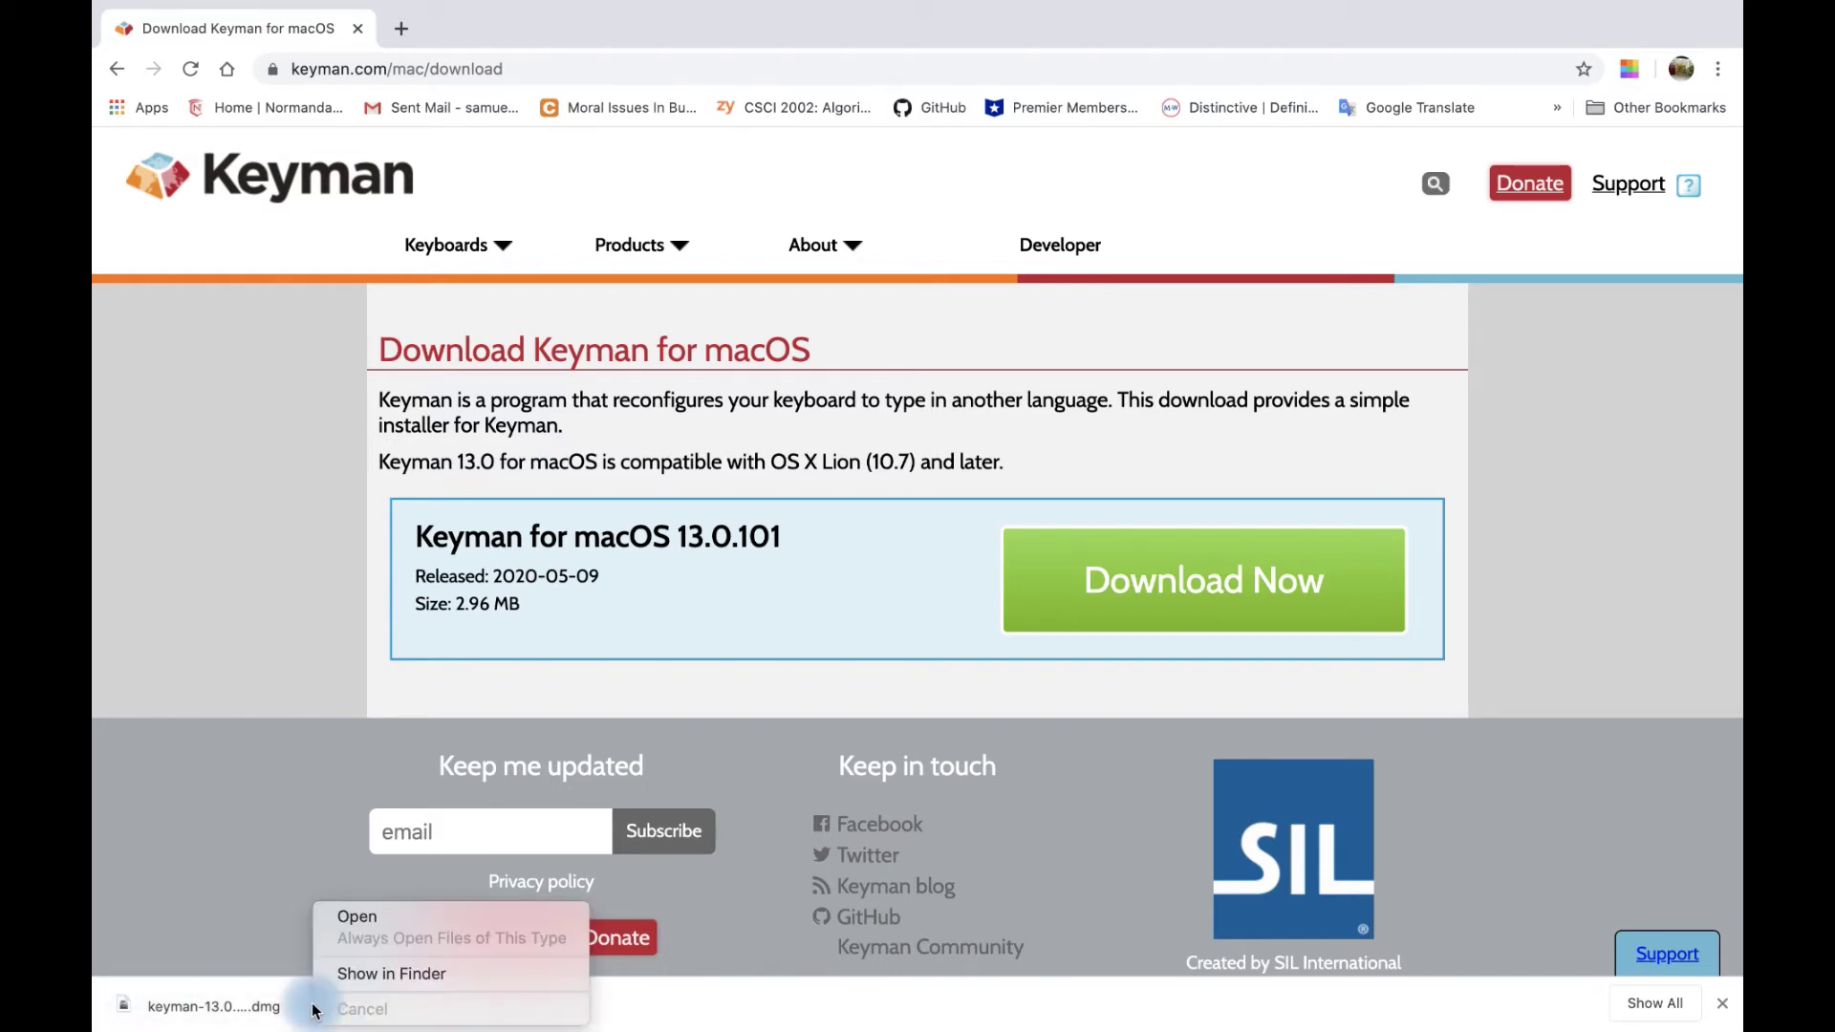
pyautogui.click(422, 977)
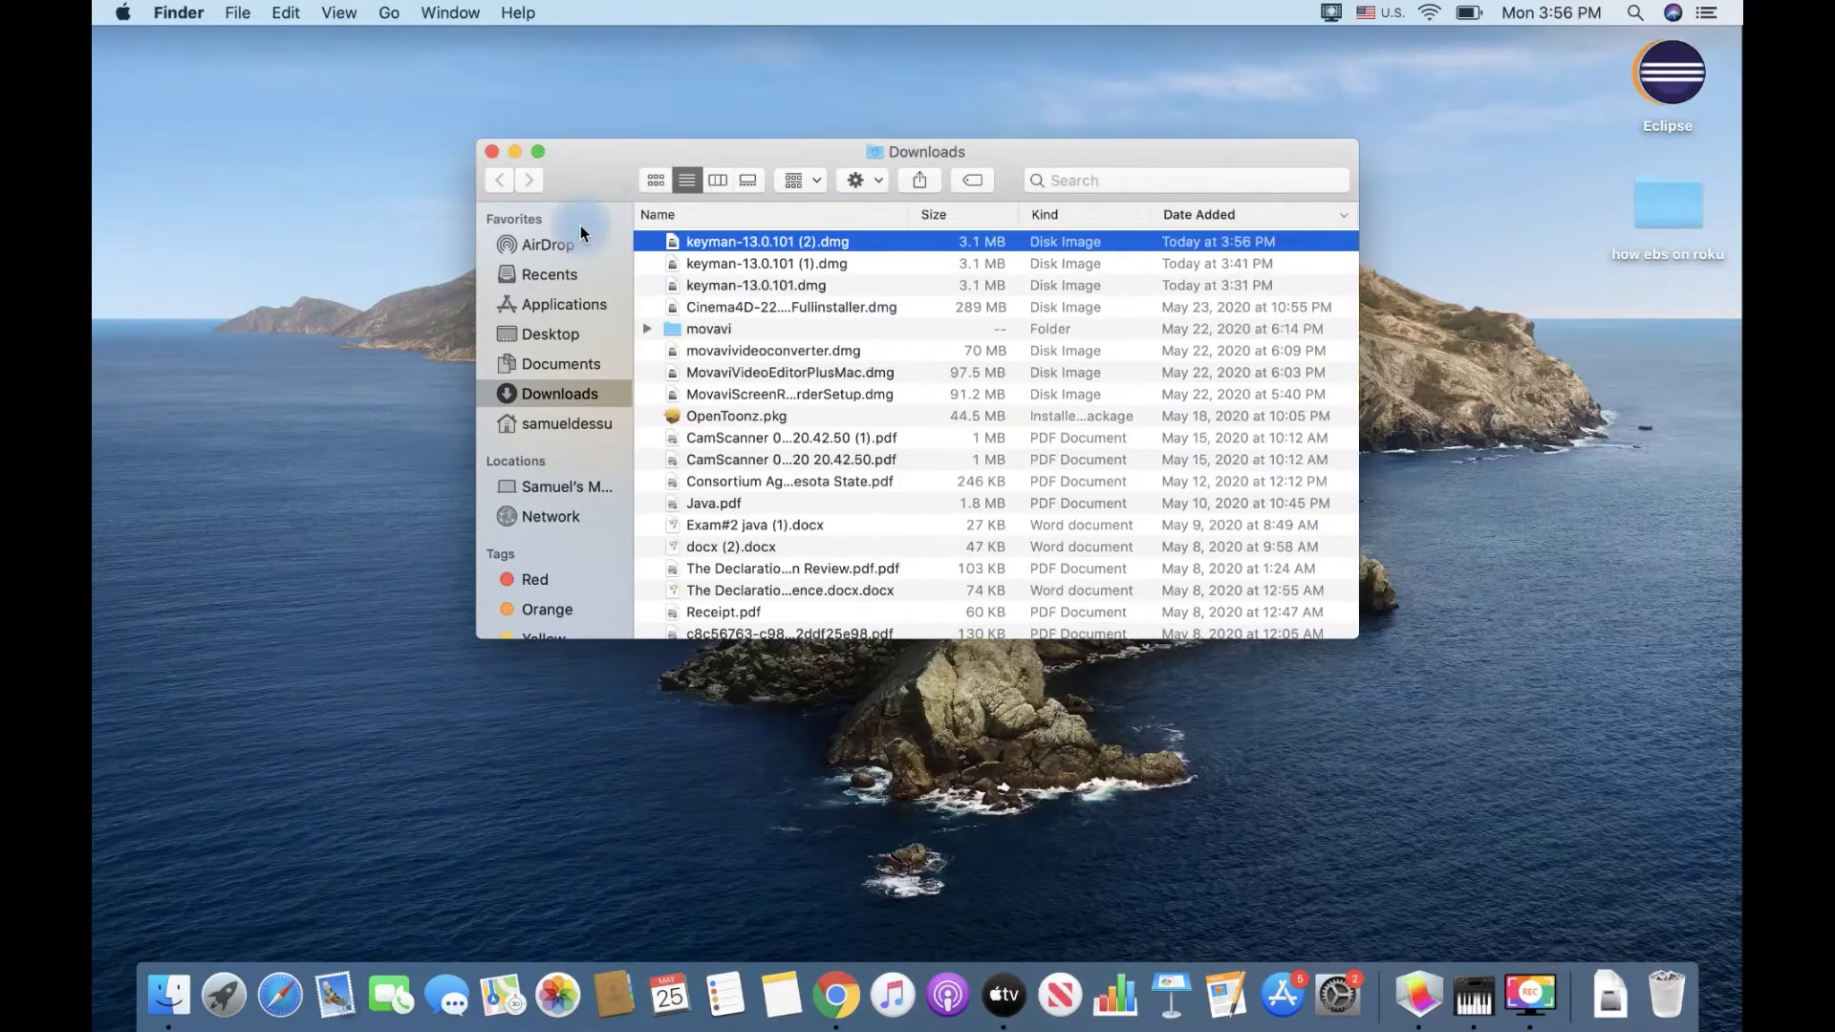
# Open the Keyman installer disk image and close the Downloads window
pyautogui.doubleClick(733, 240)
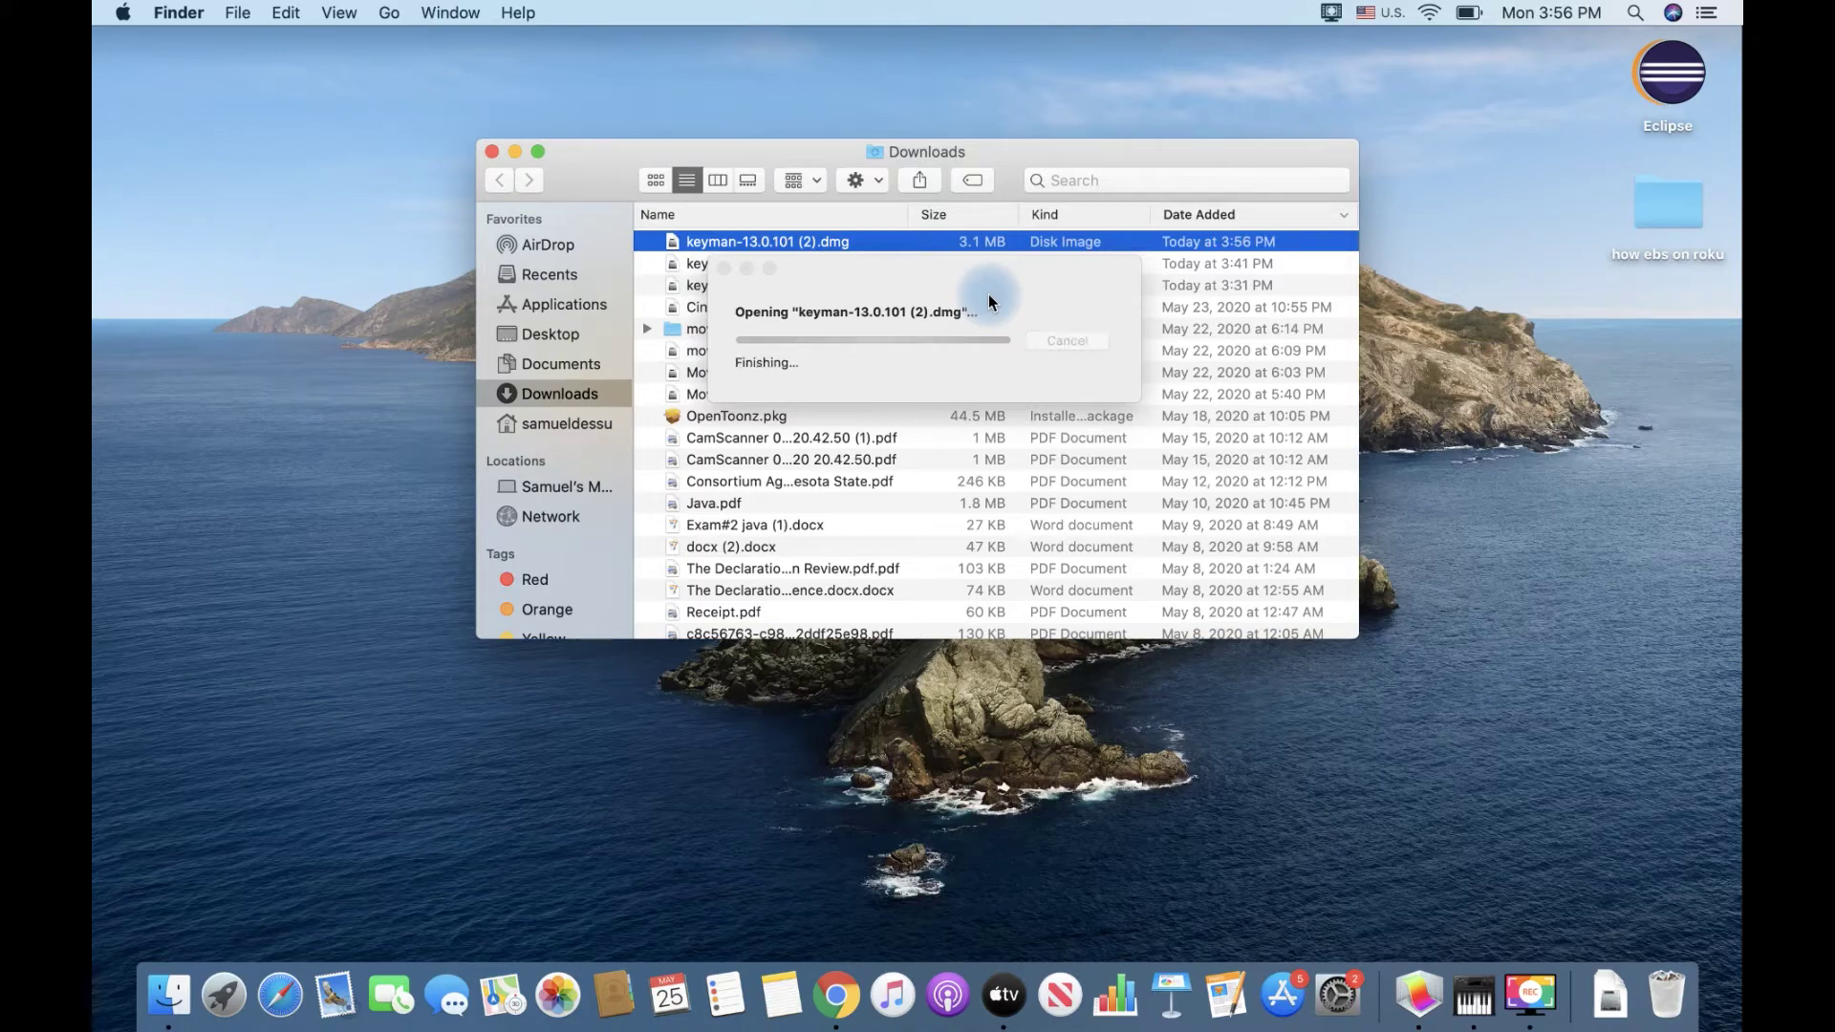
pyautogui.click(1215, 160)
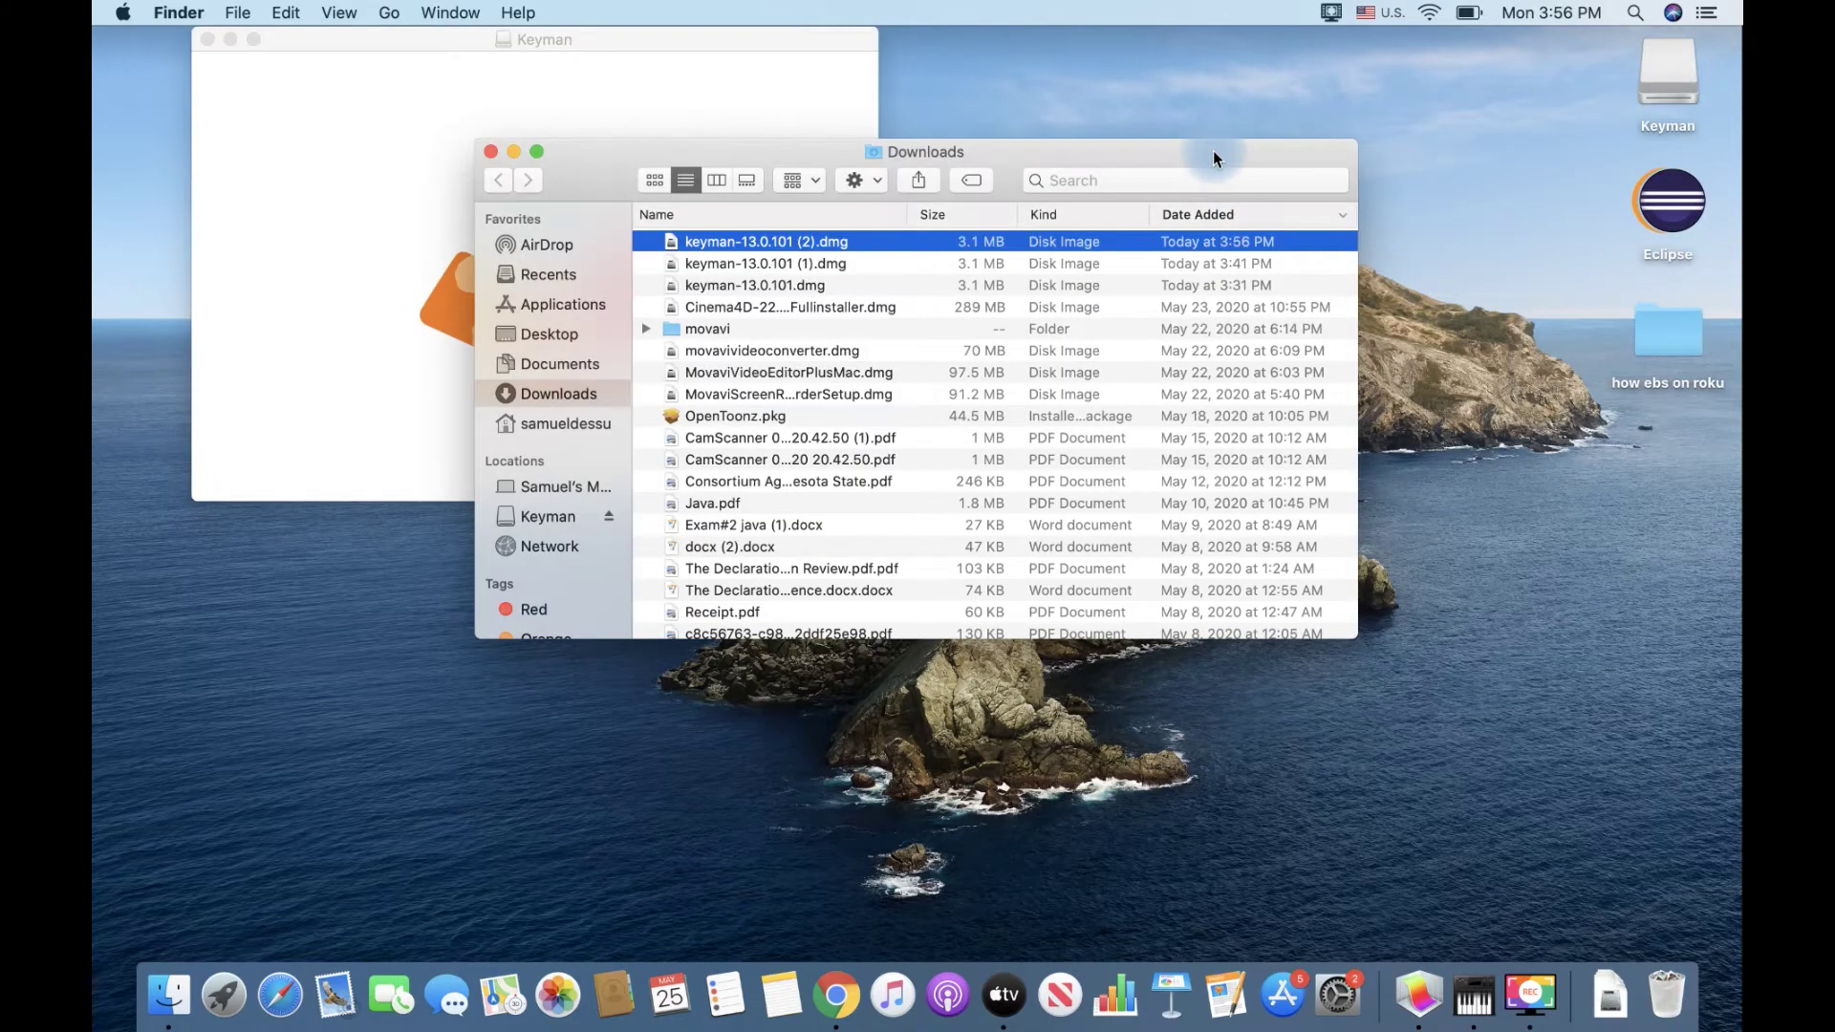
pyautogui.click(489, 153)
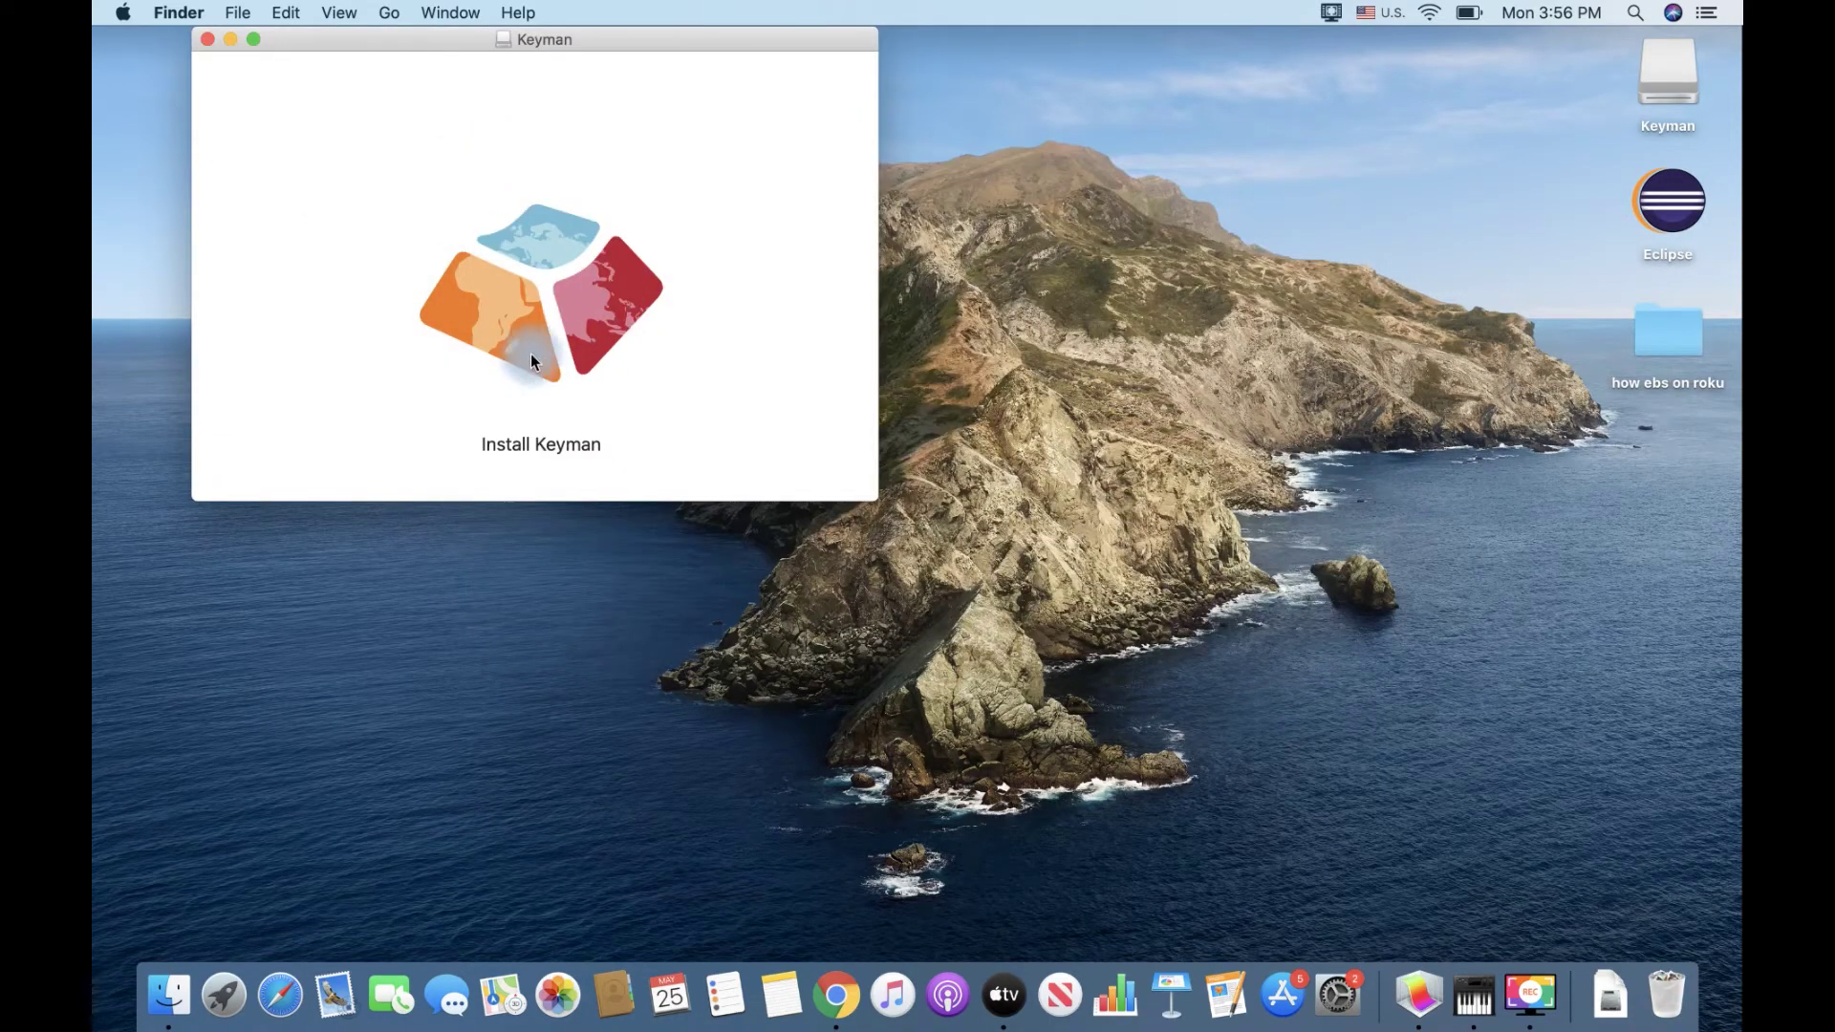
# Run Install Keyman, dismiss the success message, and close the Keyman disk window
pyautogui.doubleClick(518, 296)
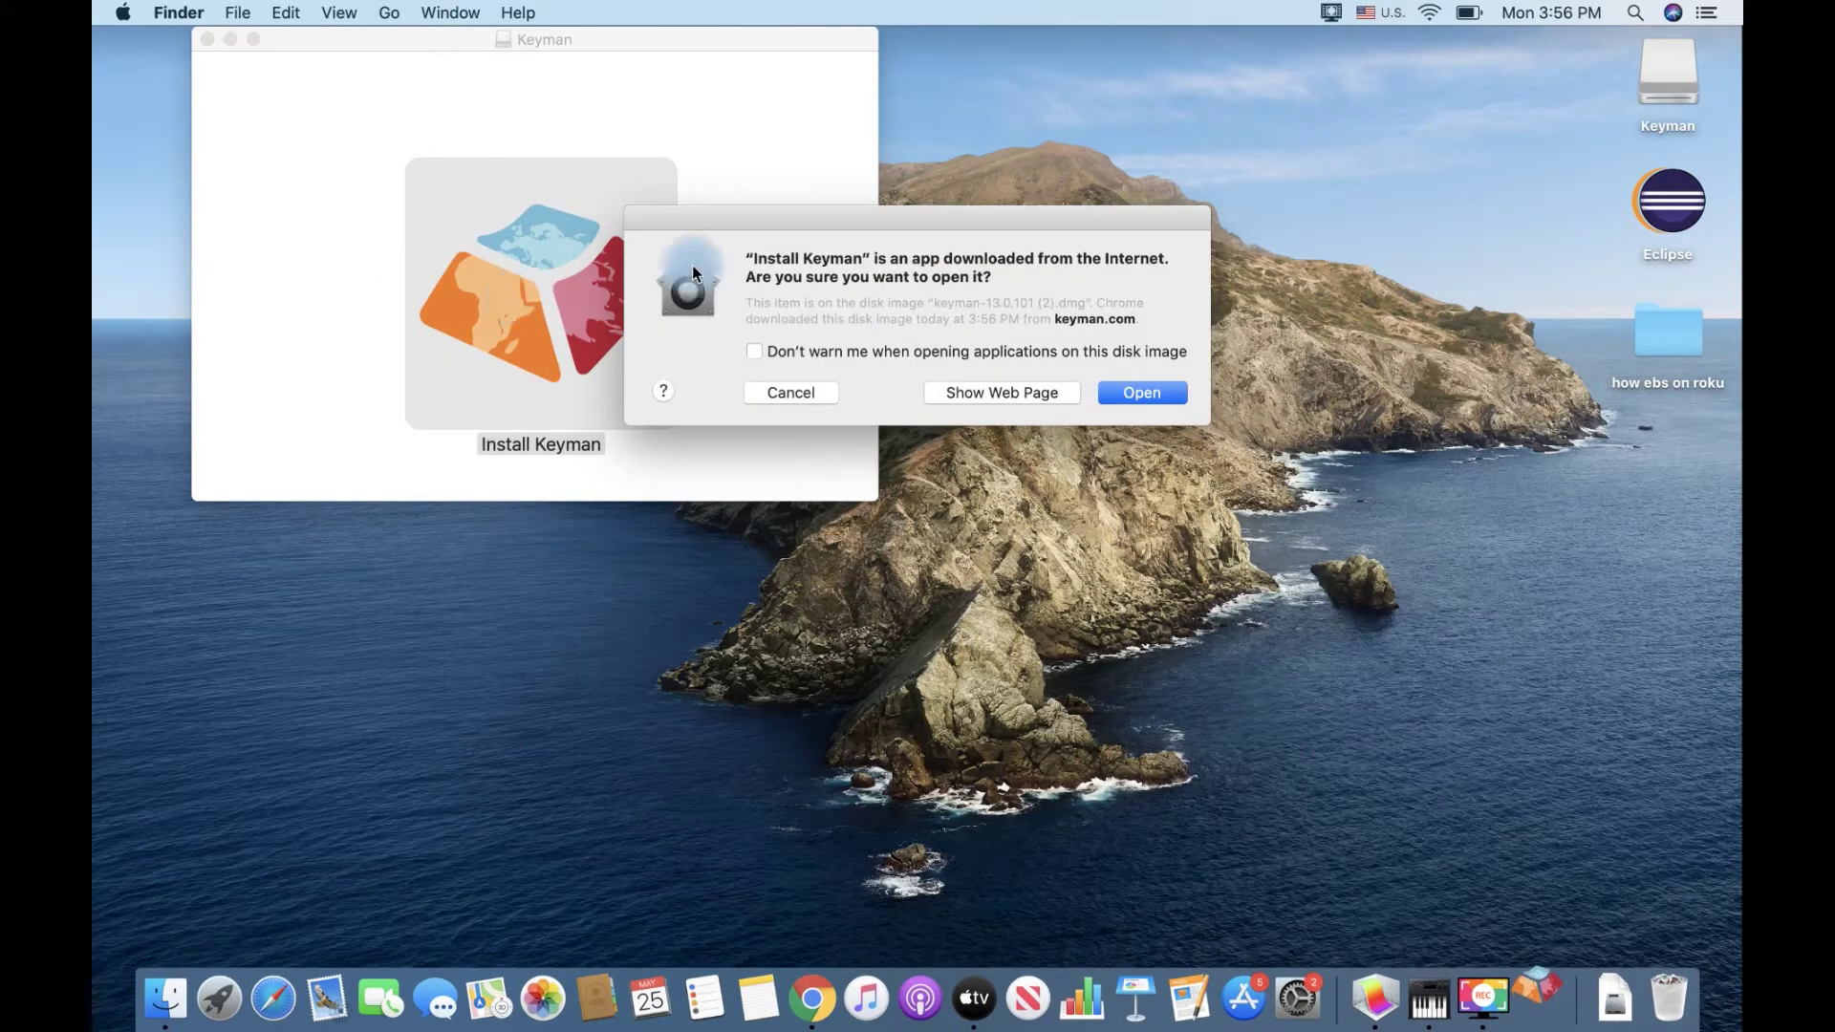
pyautogui.click(1138, 393)
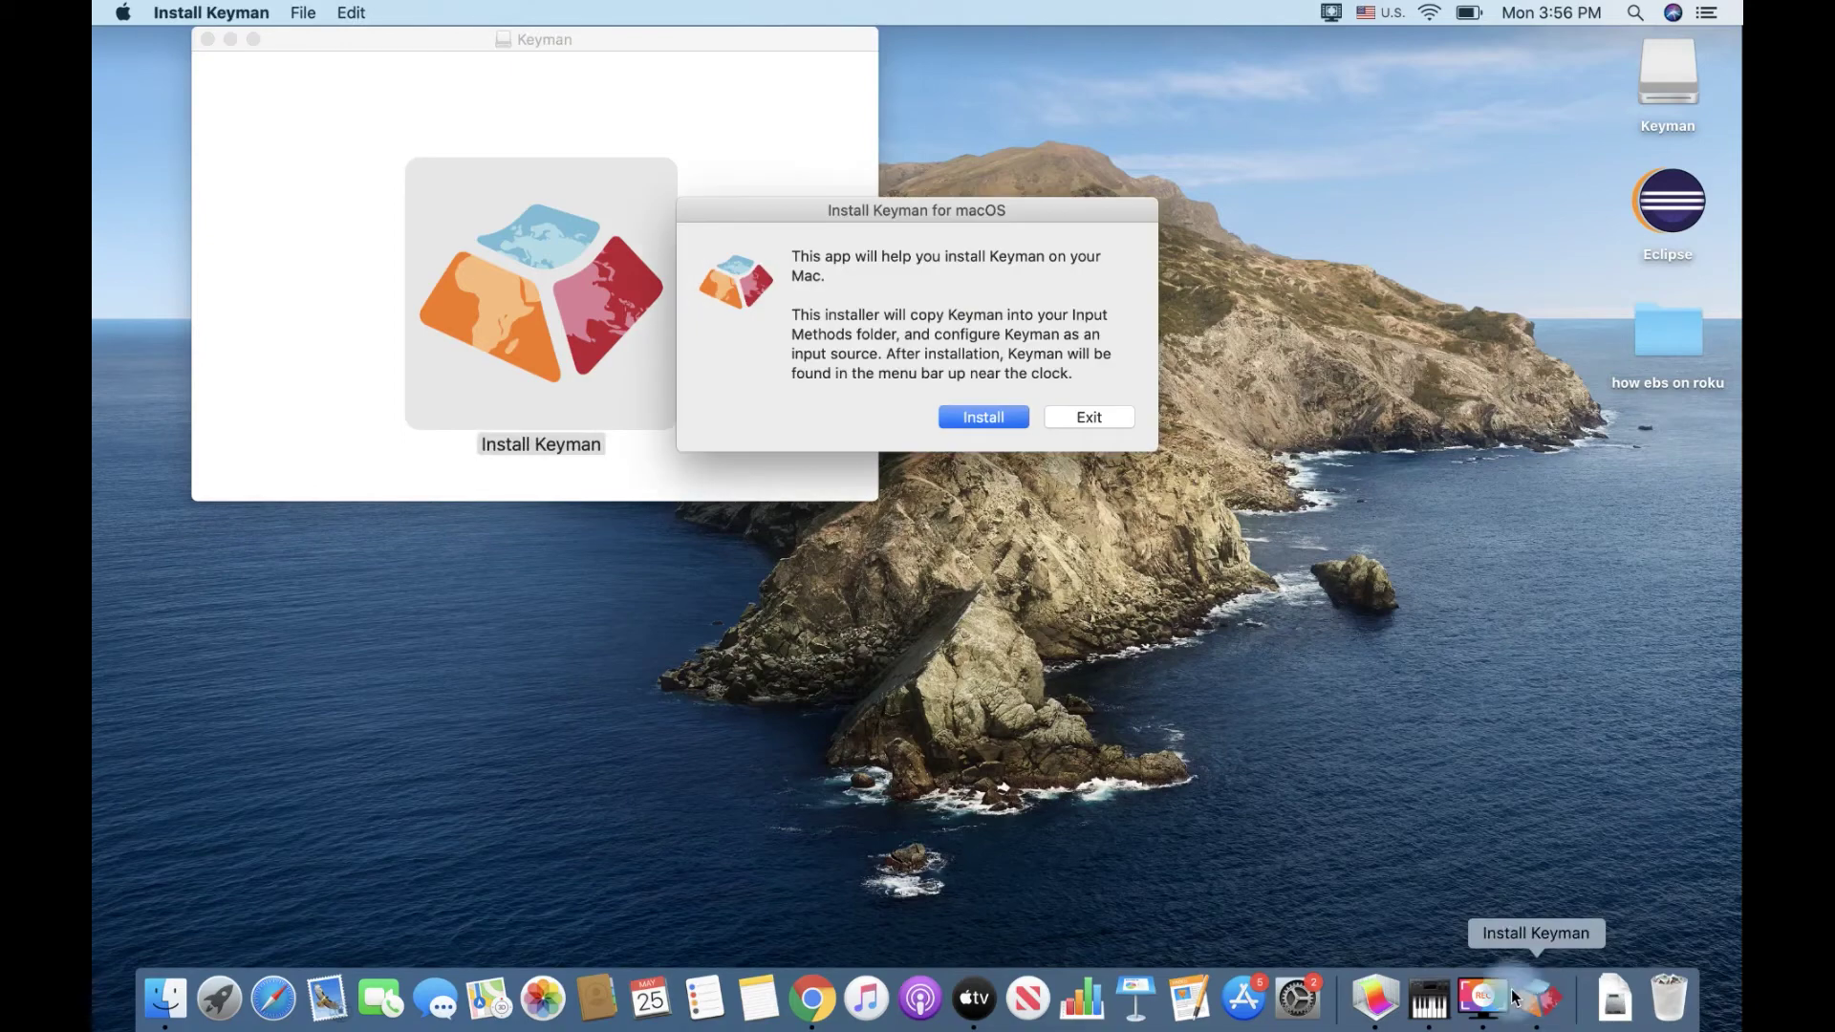
pyautogui.click(996, 420)
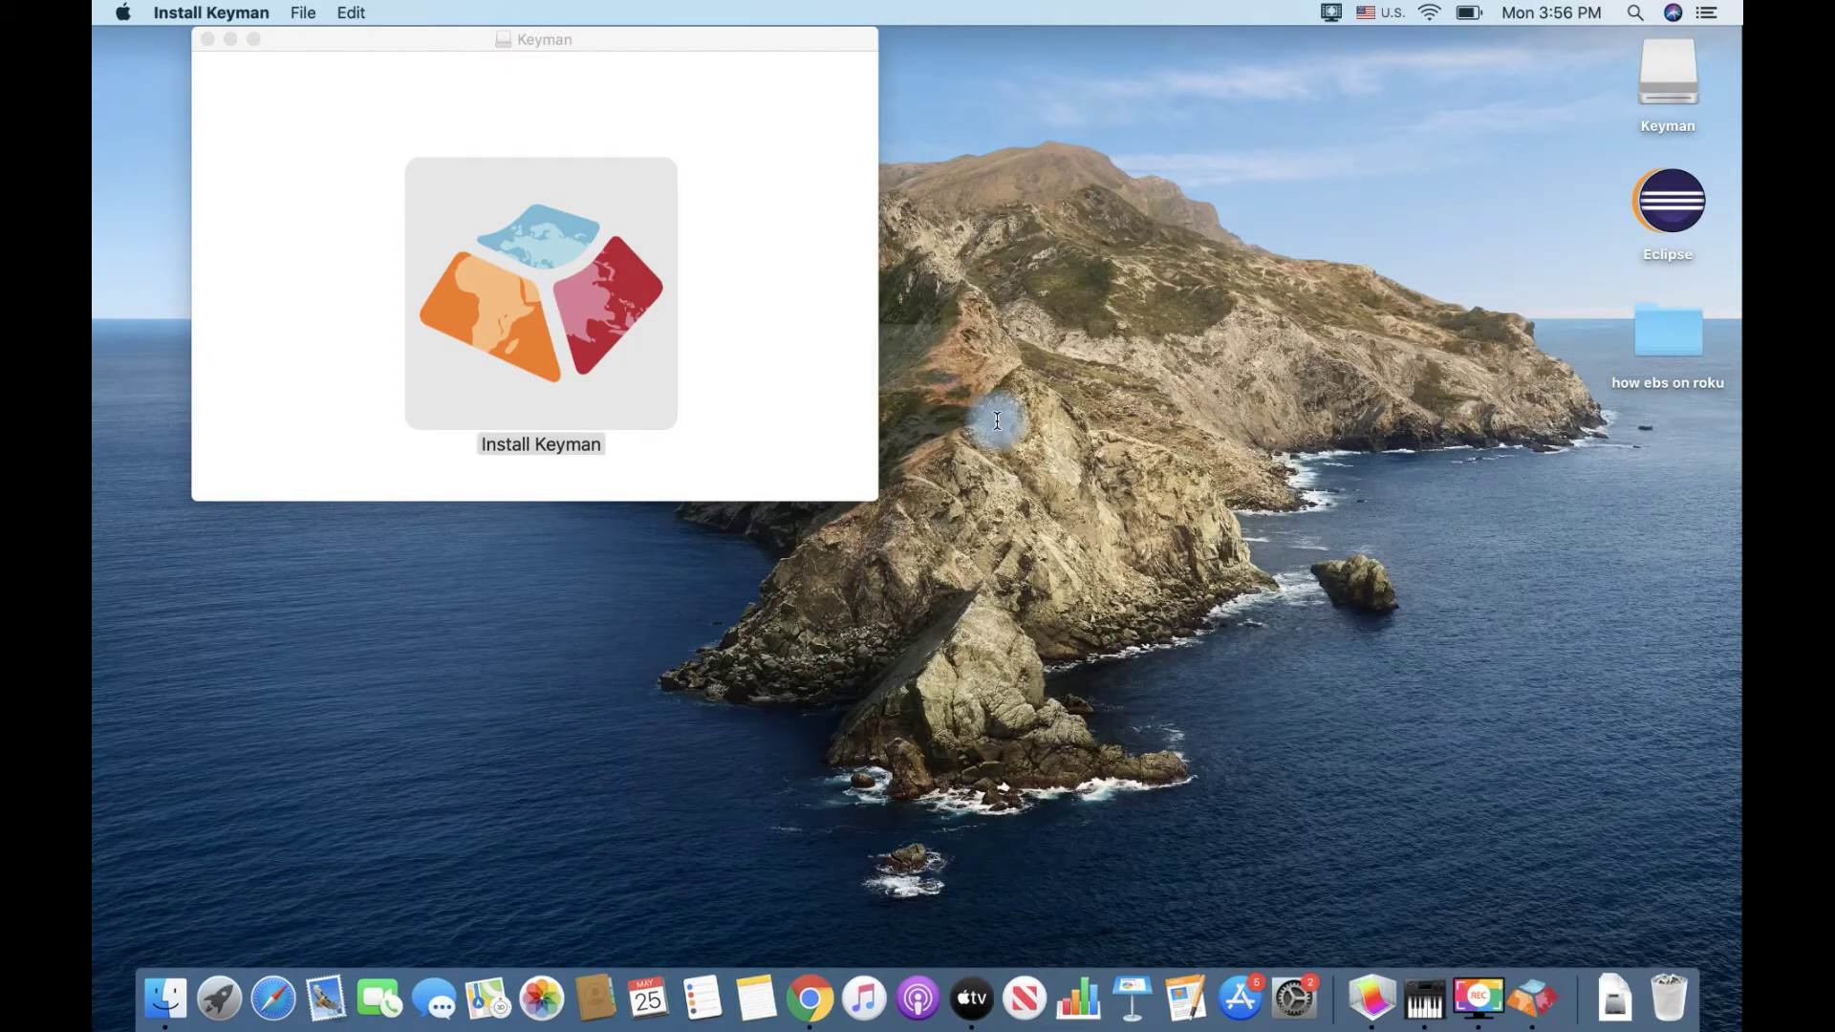
pyautogui.click(1108, 519)
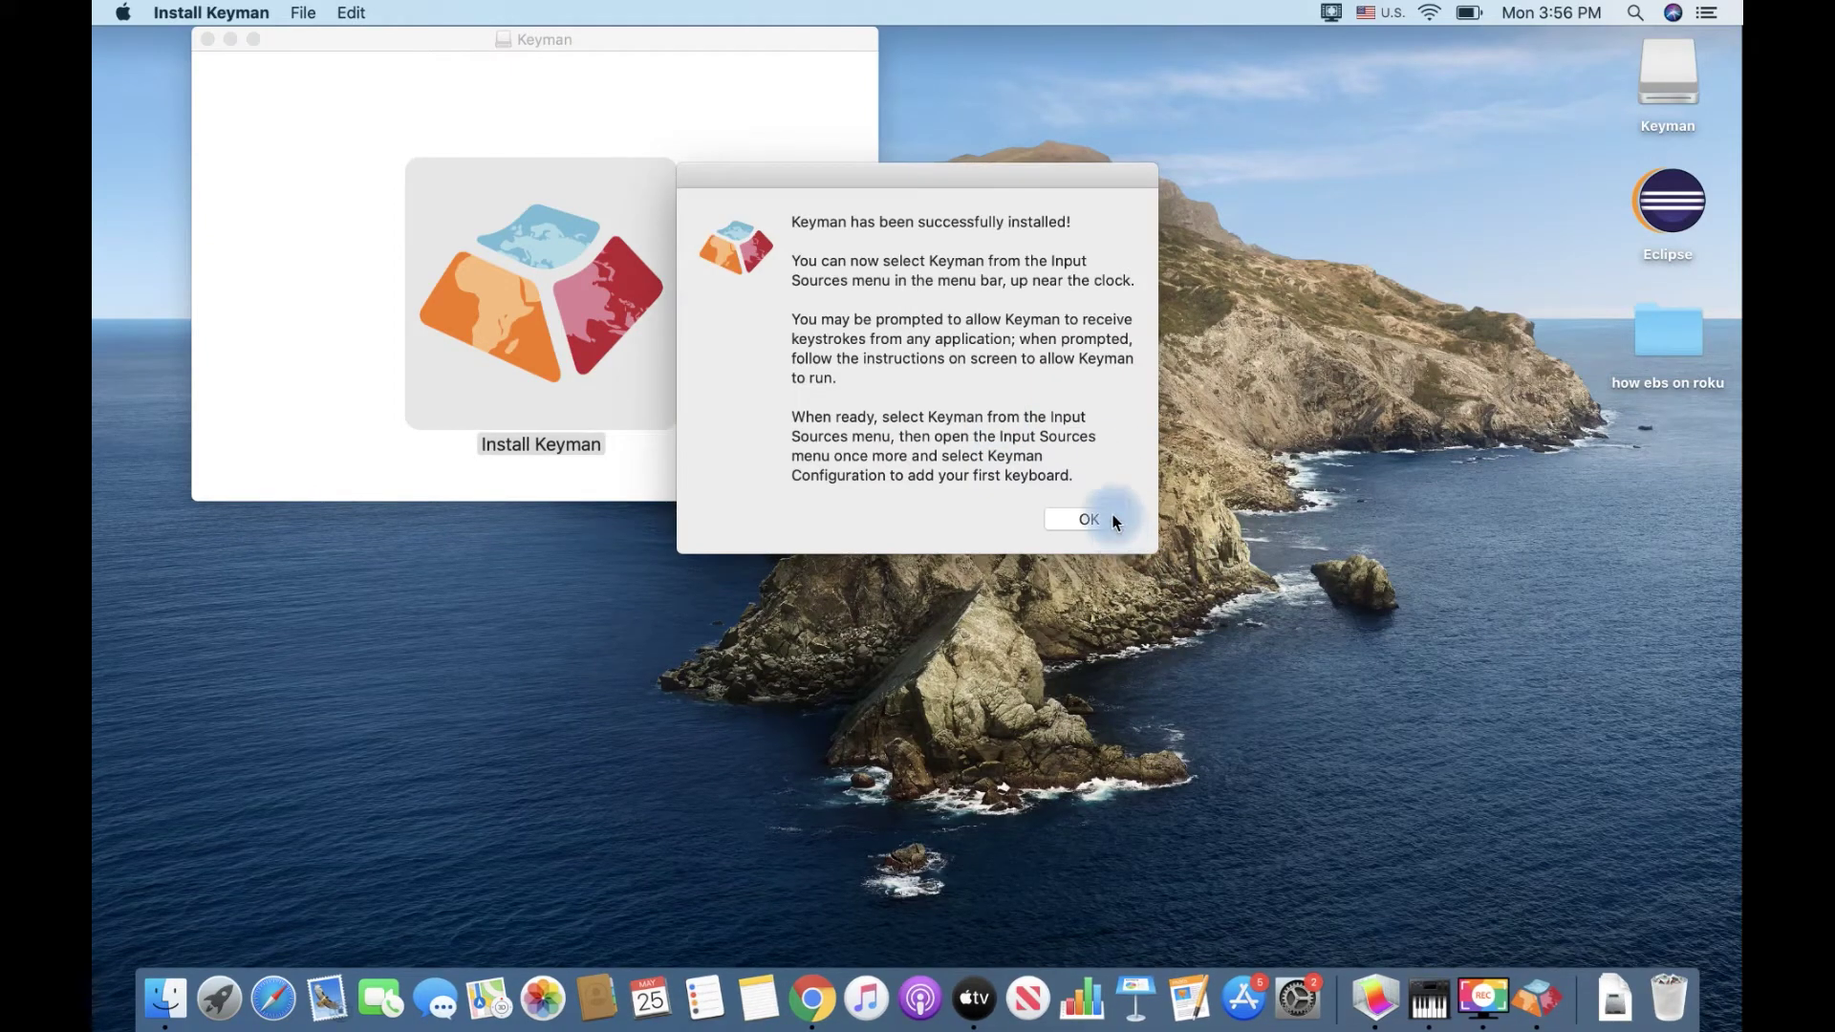
pyautogui.click(207, 40)
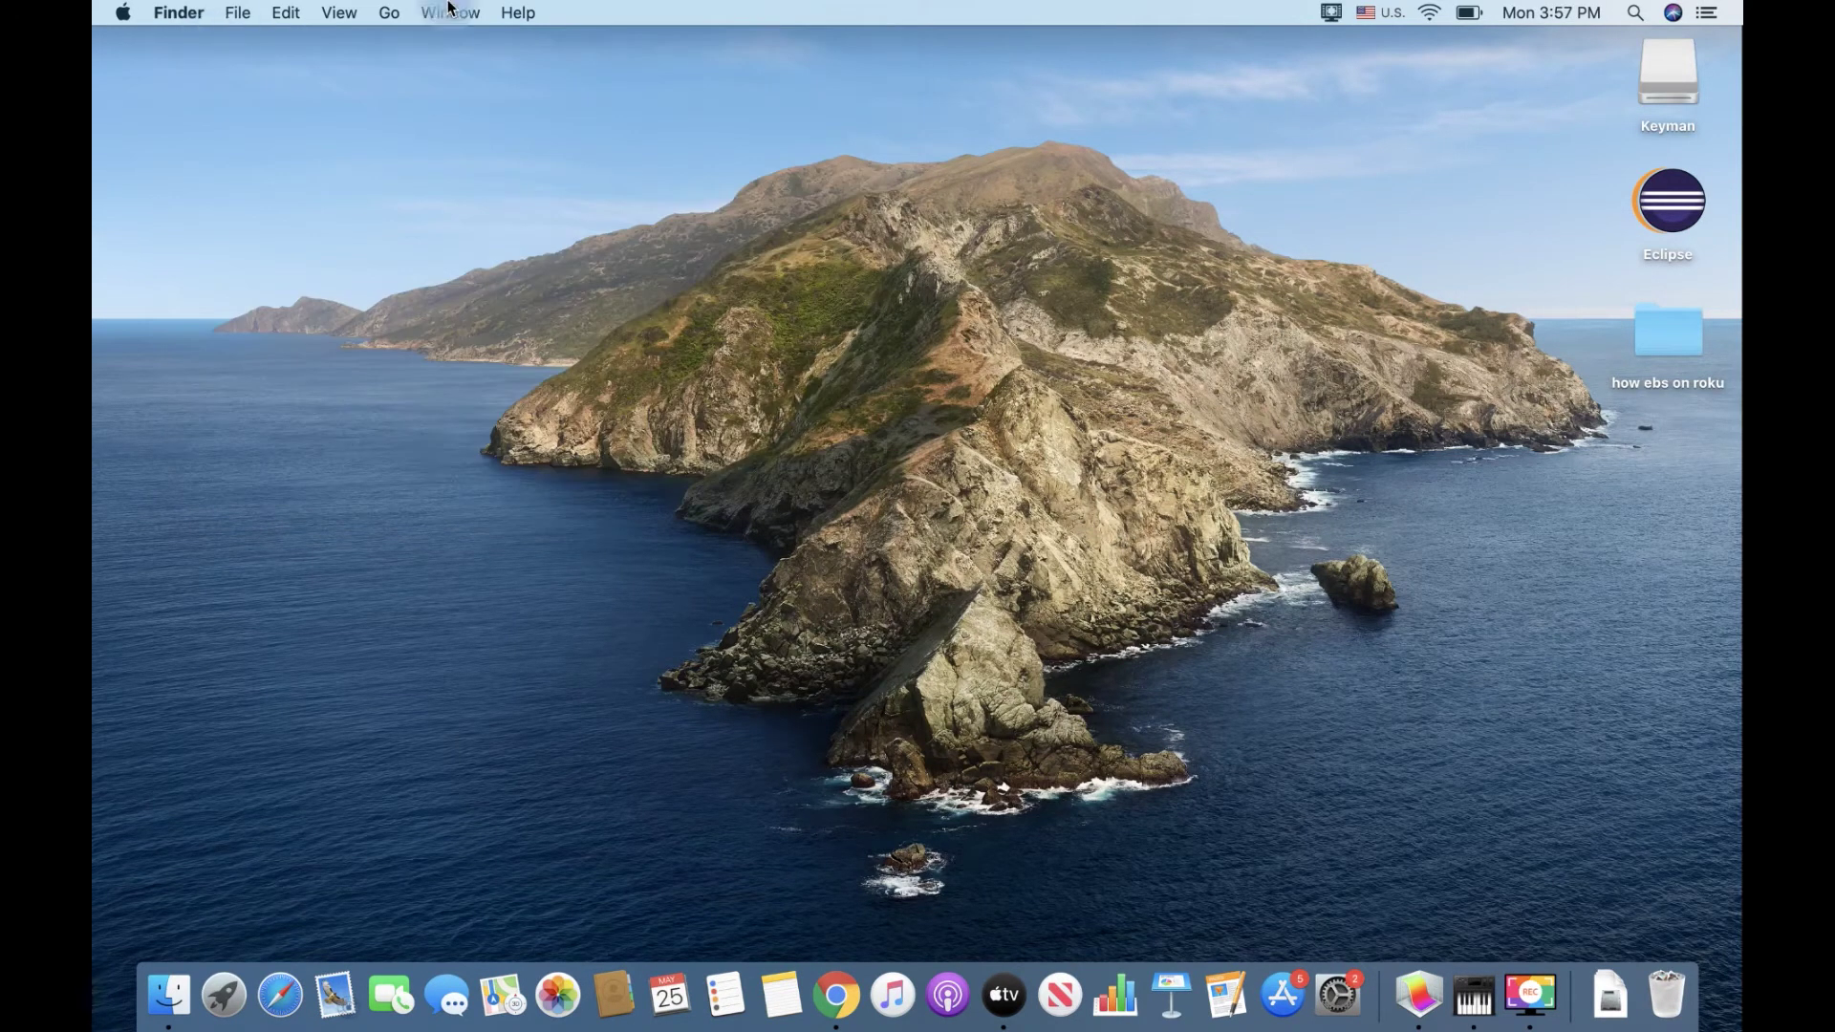
# Switch the input source to Keyman and open Keyboard preferences on Input Sources
pyautogui.click(1383, 13)
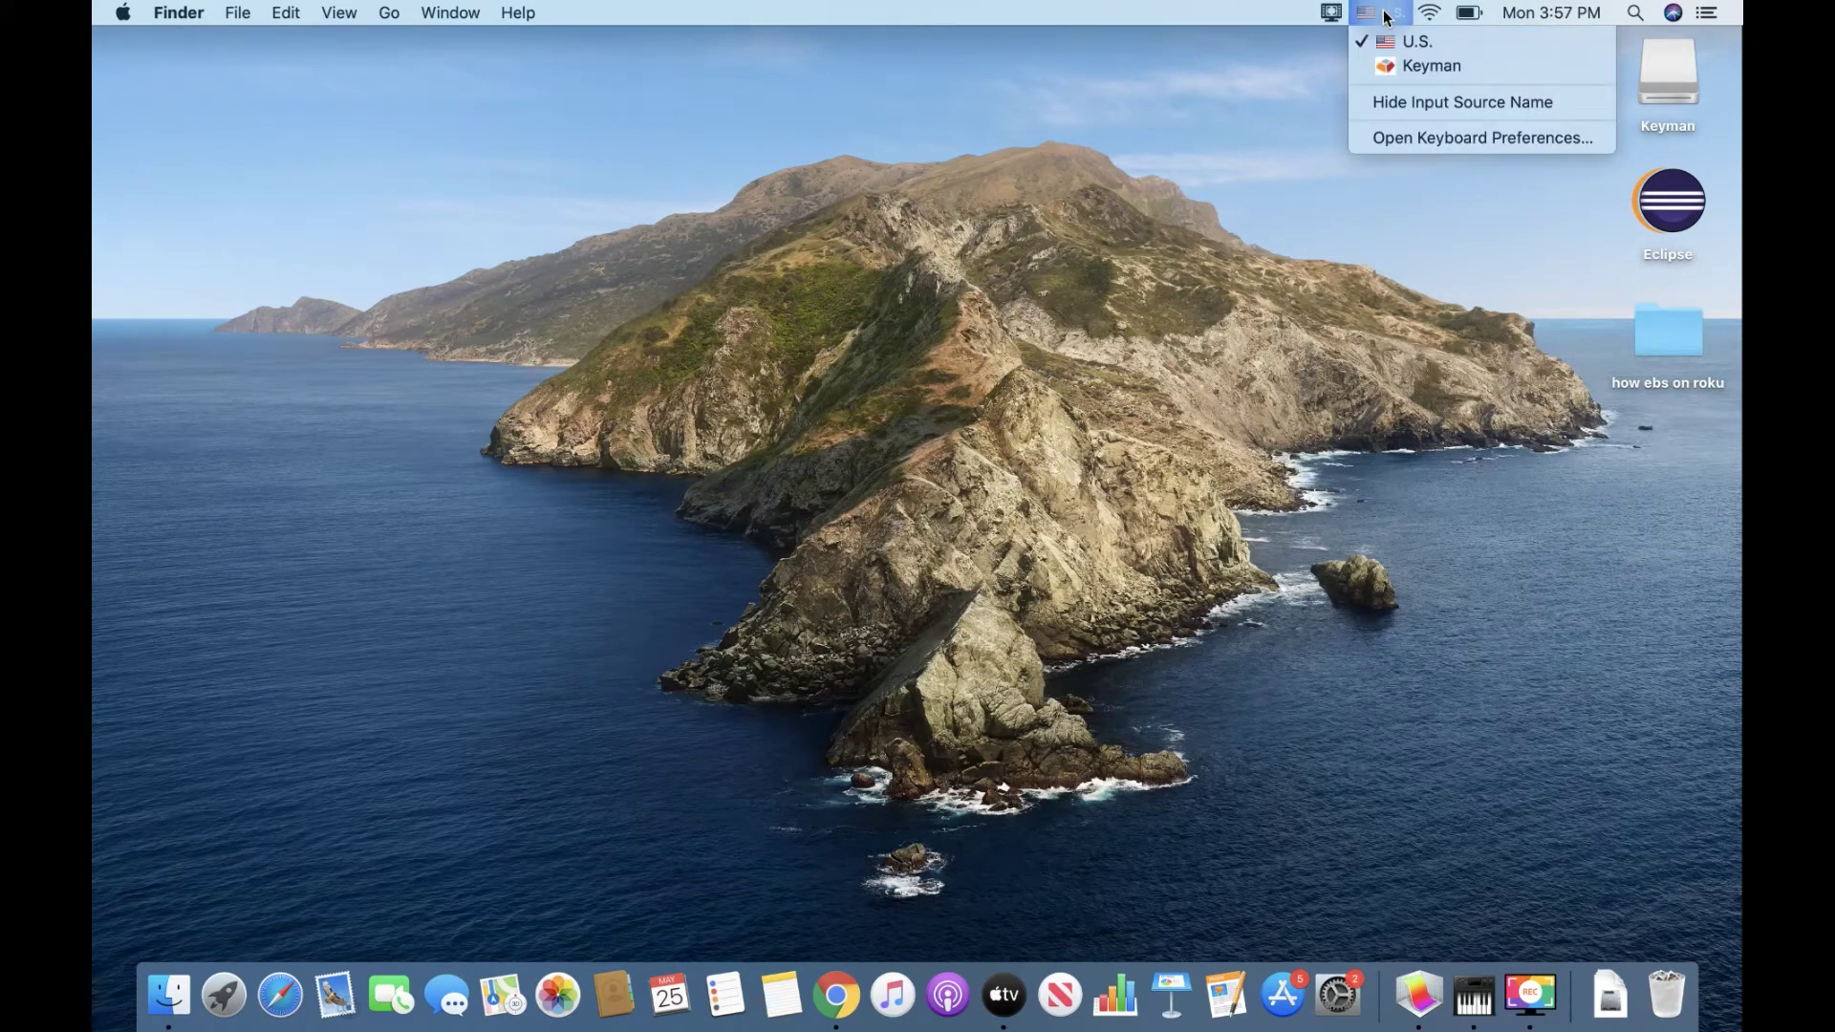
pyautogui.click(1401, 71)
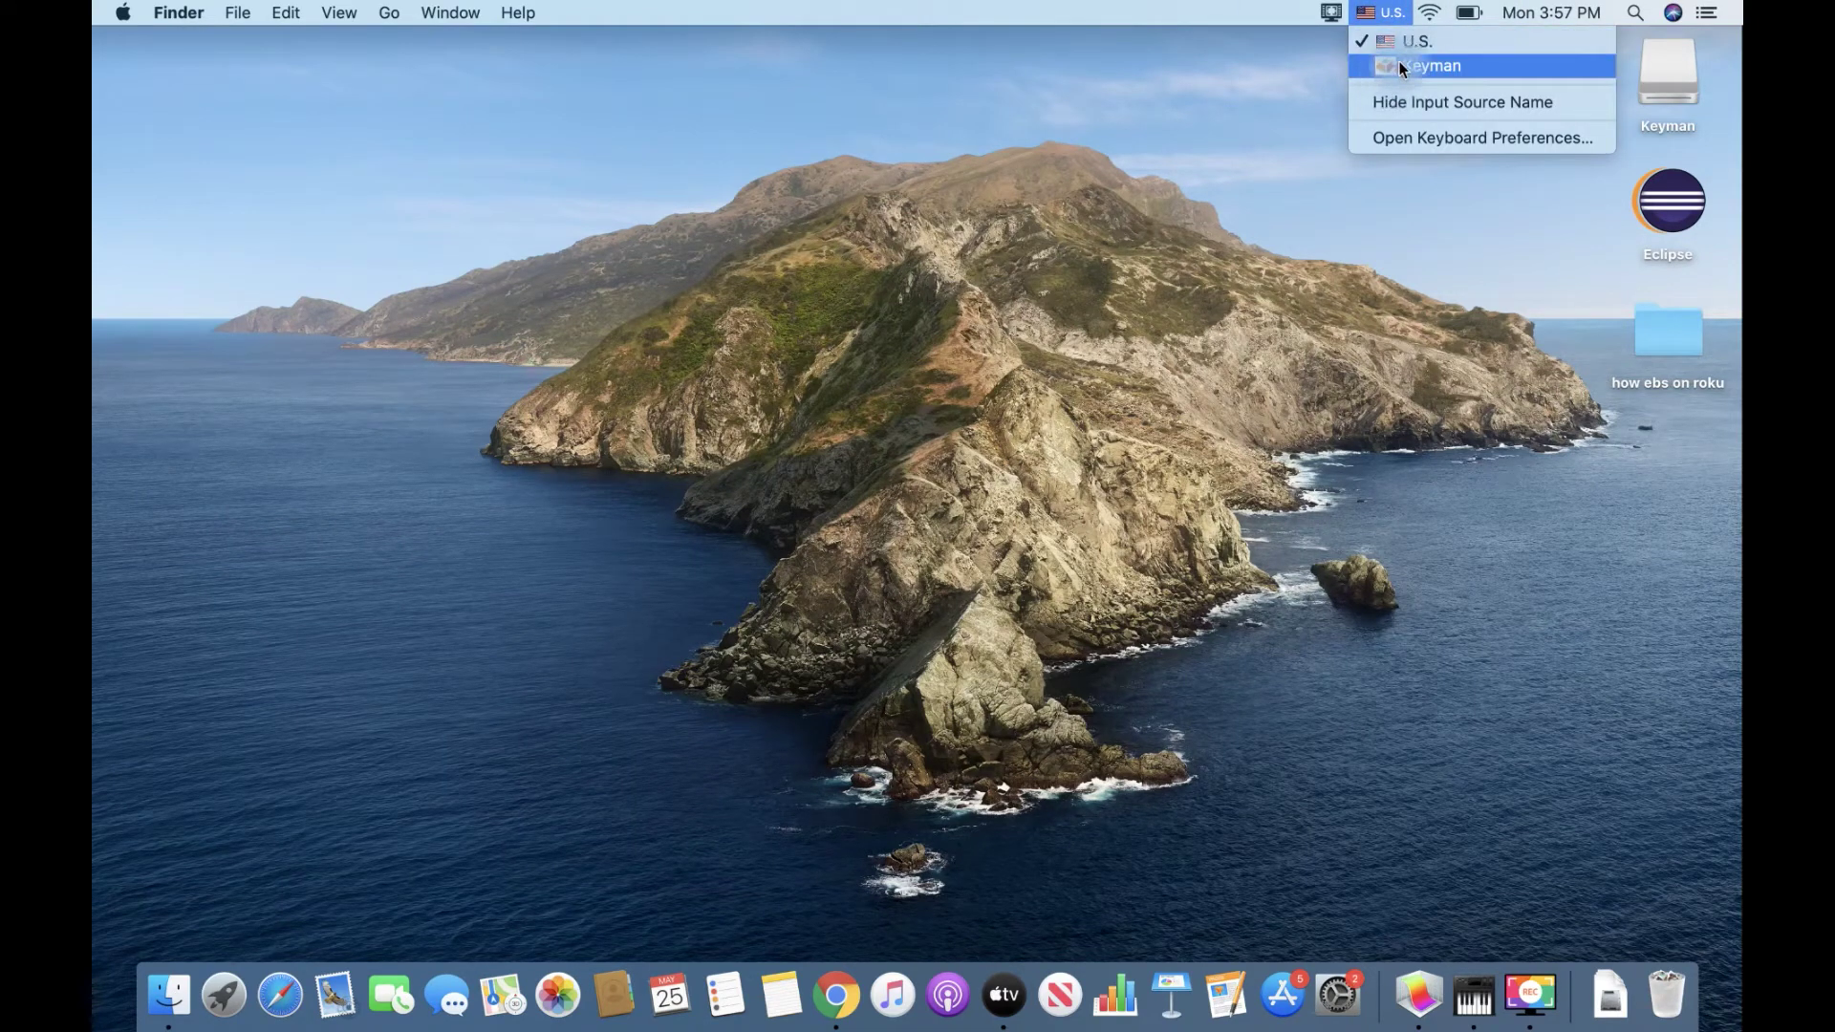
pyautogui.click(1407, 65)
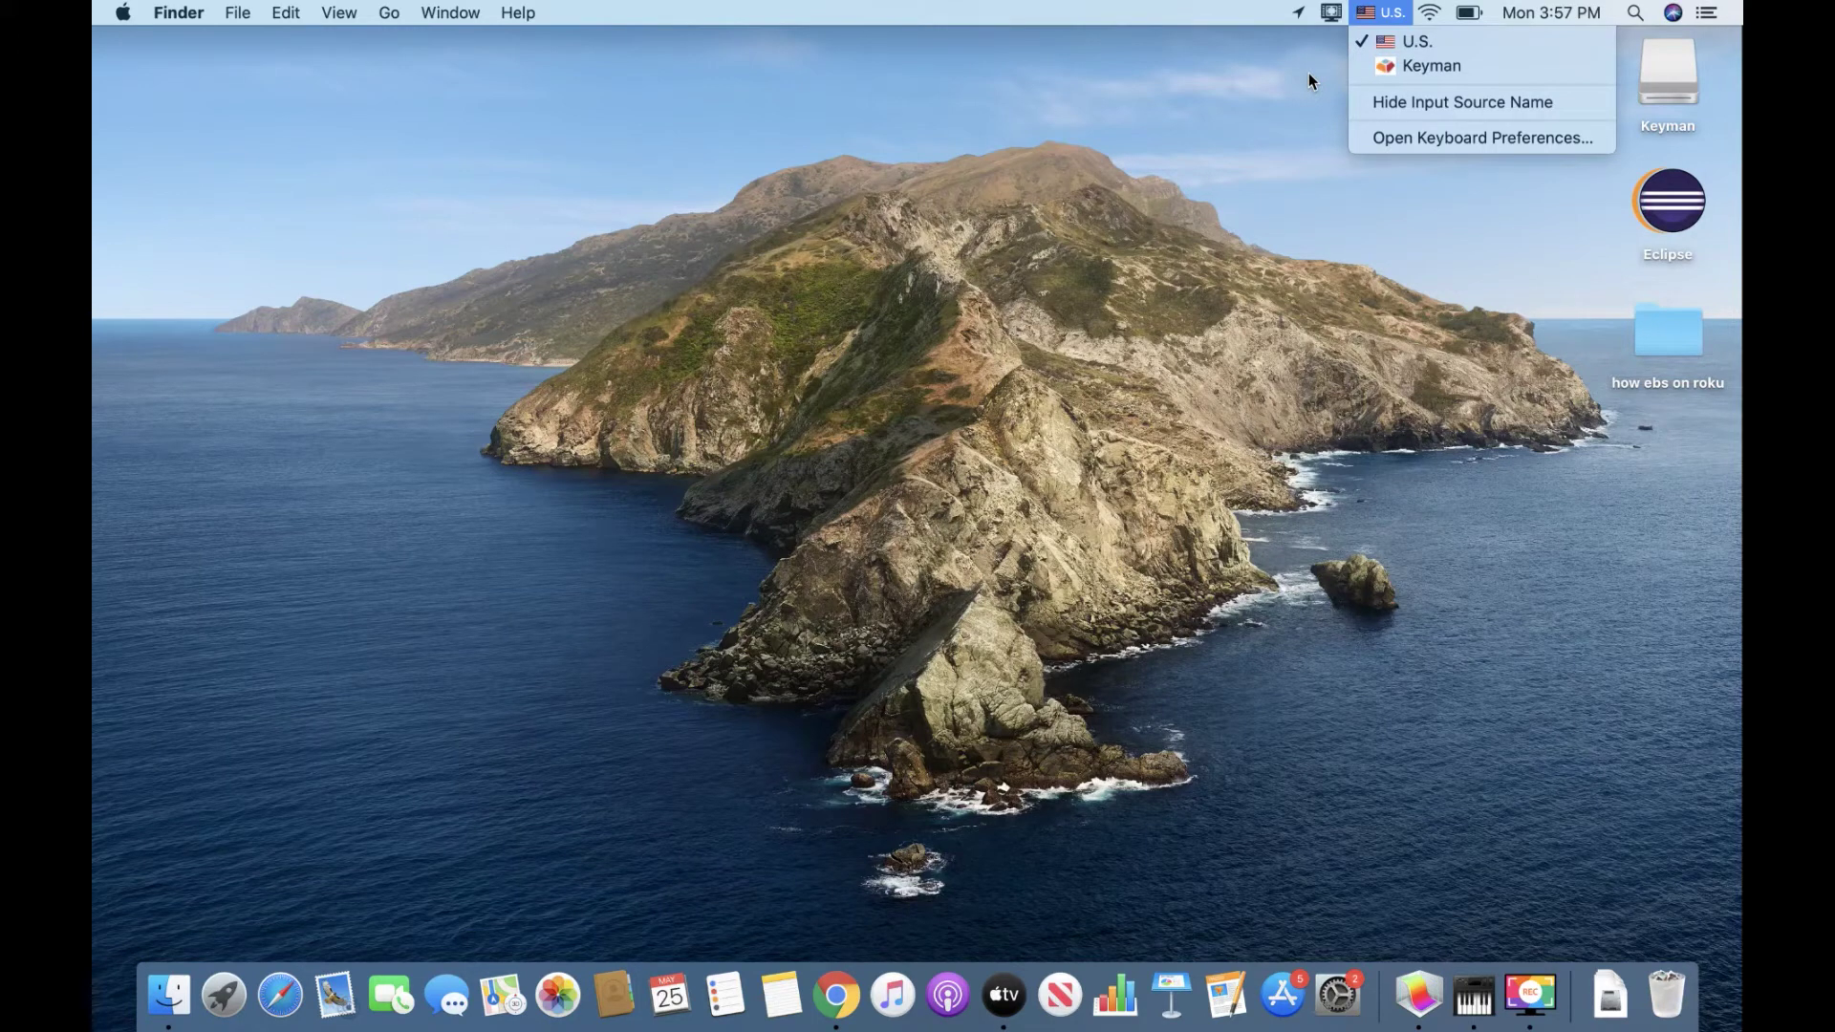
pyautogui.click(1400, 140)
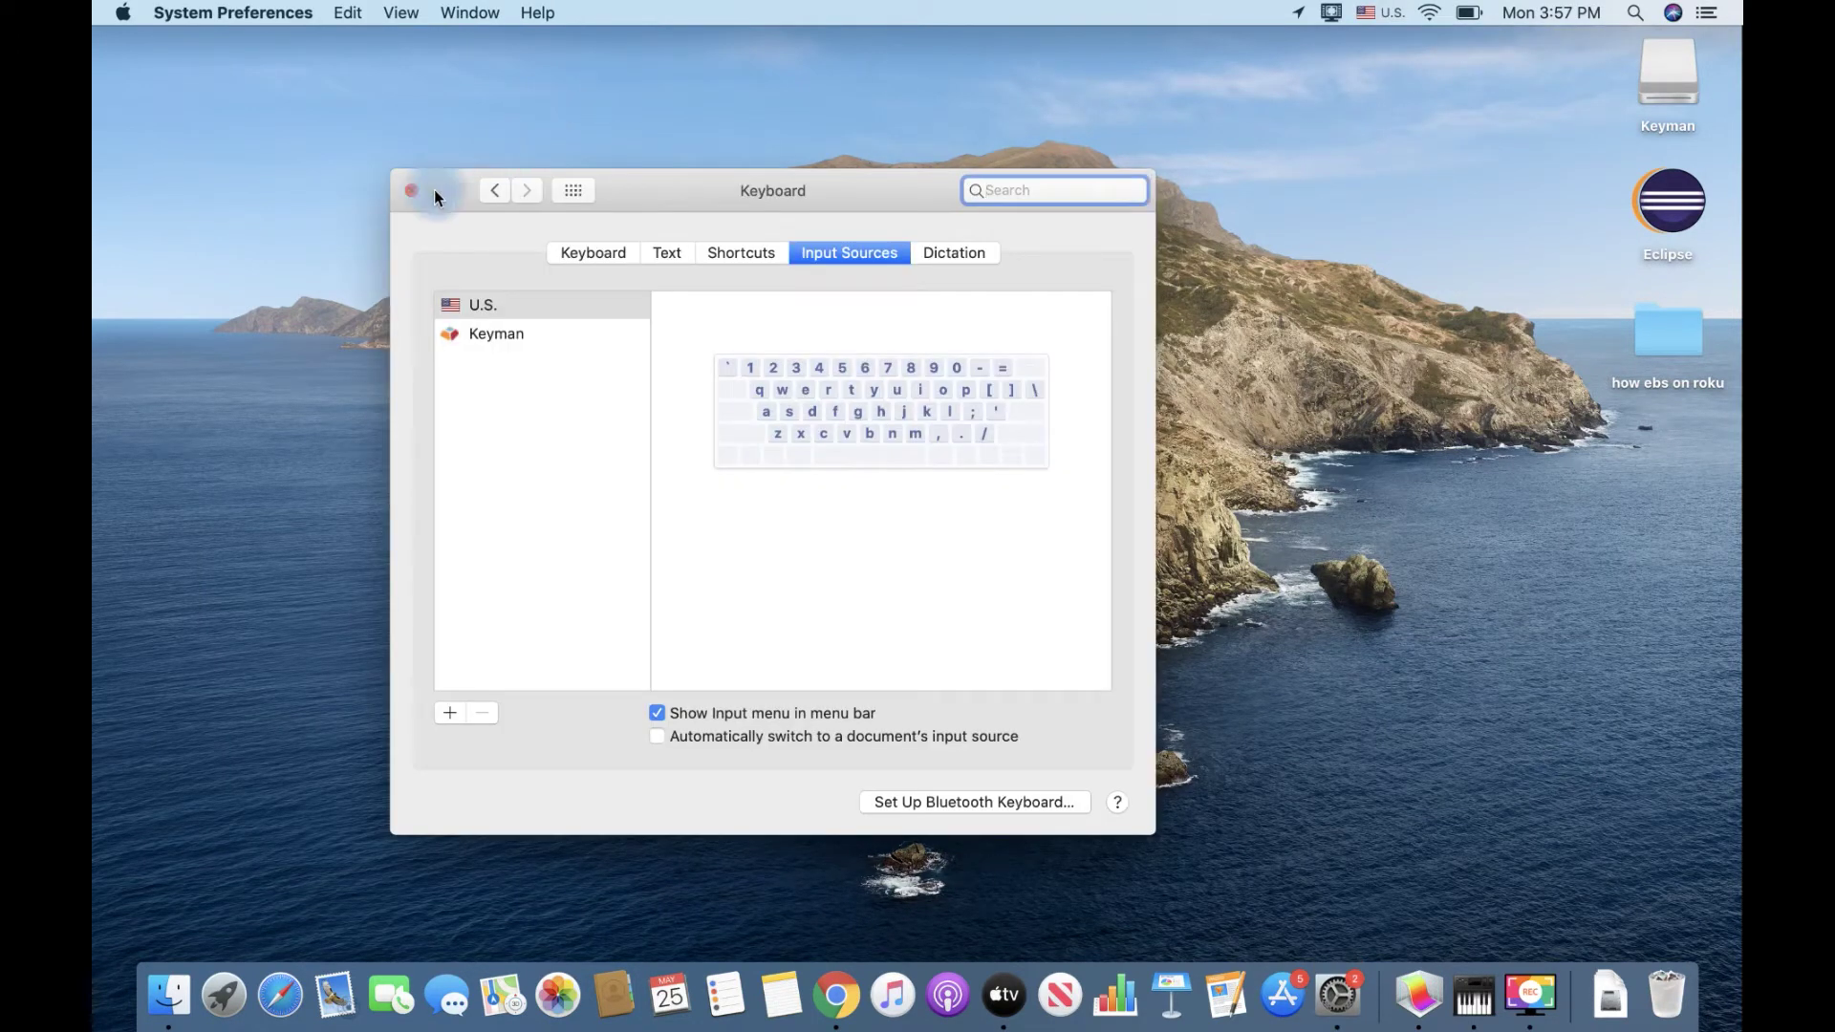
# Select Keyman, browse the add-source language list without adding any, then minimize Keyboard preferences
pyautogui.click(477, 341)
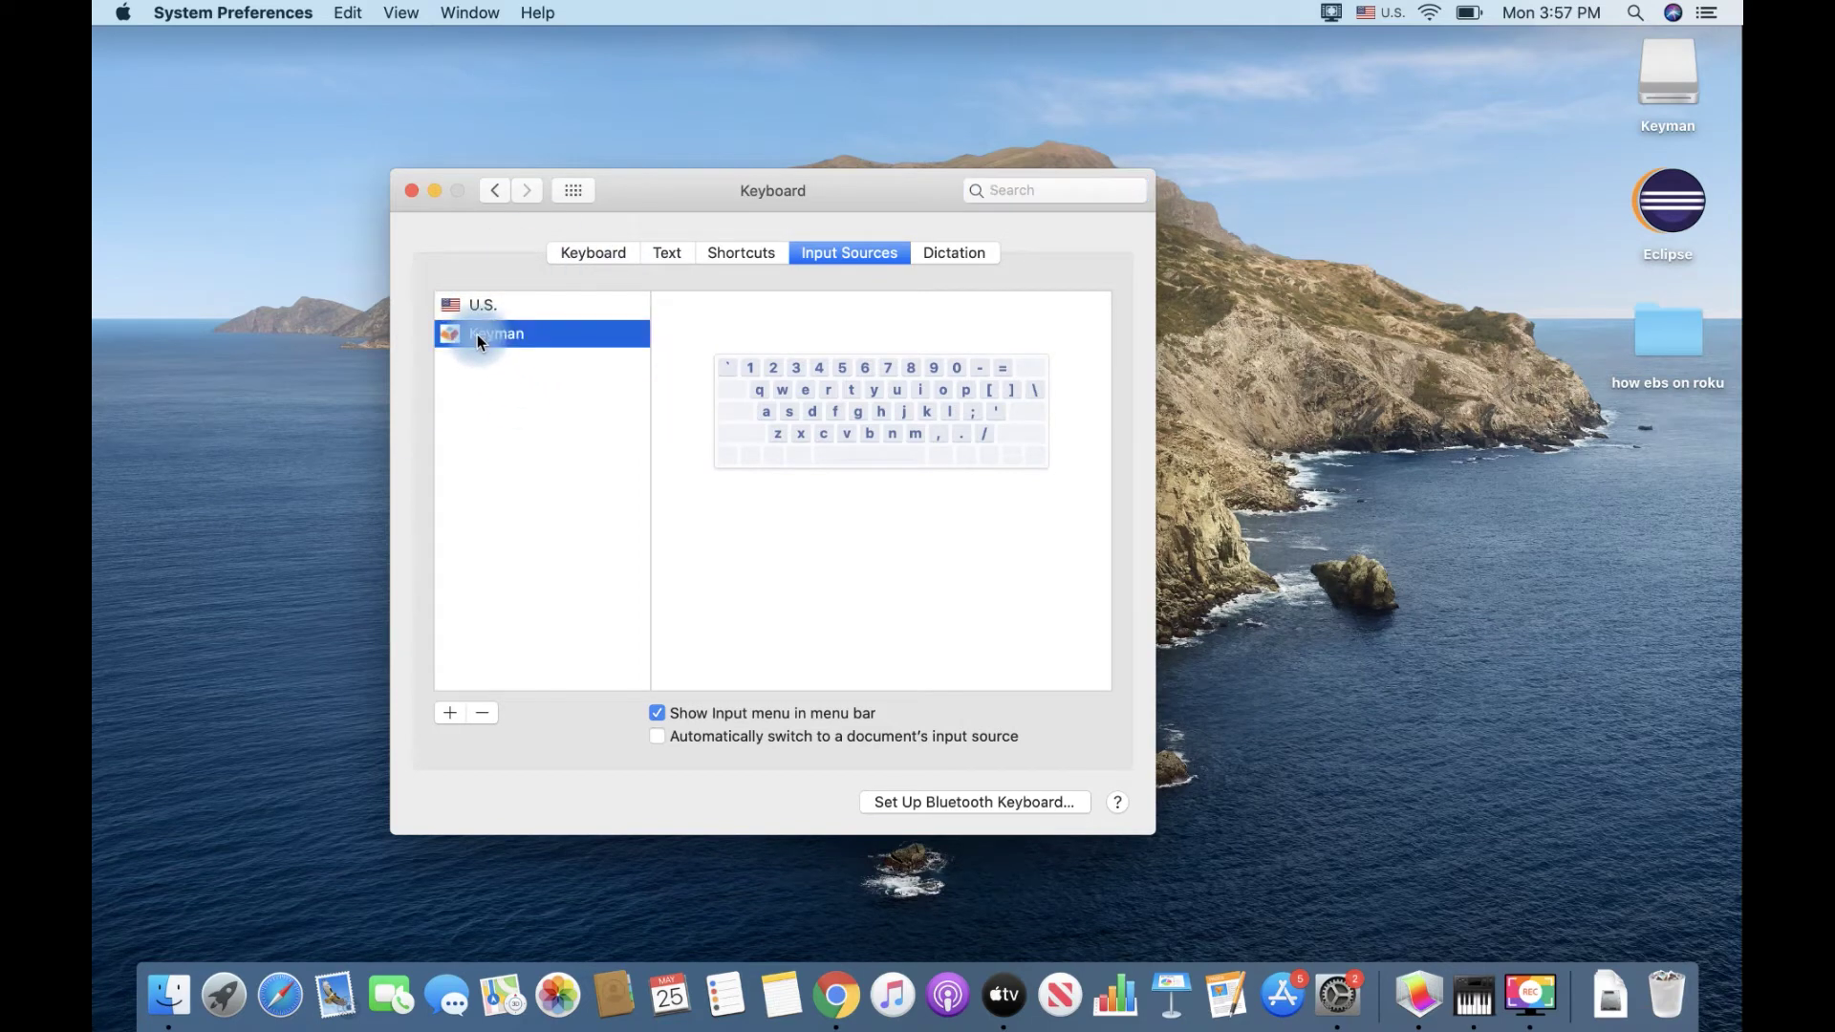
pyautogui.click(449, 717)
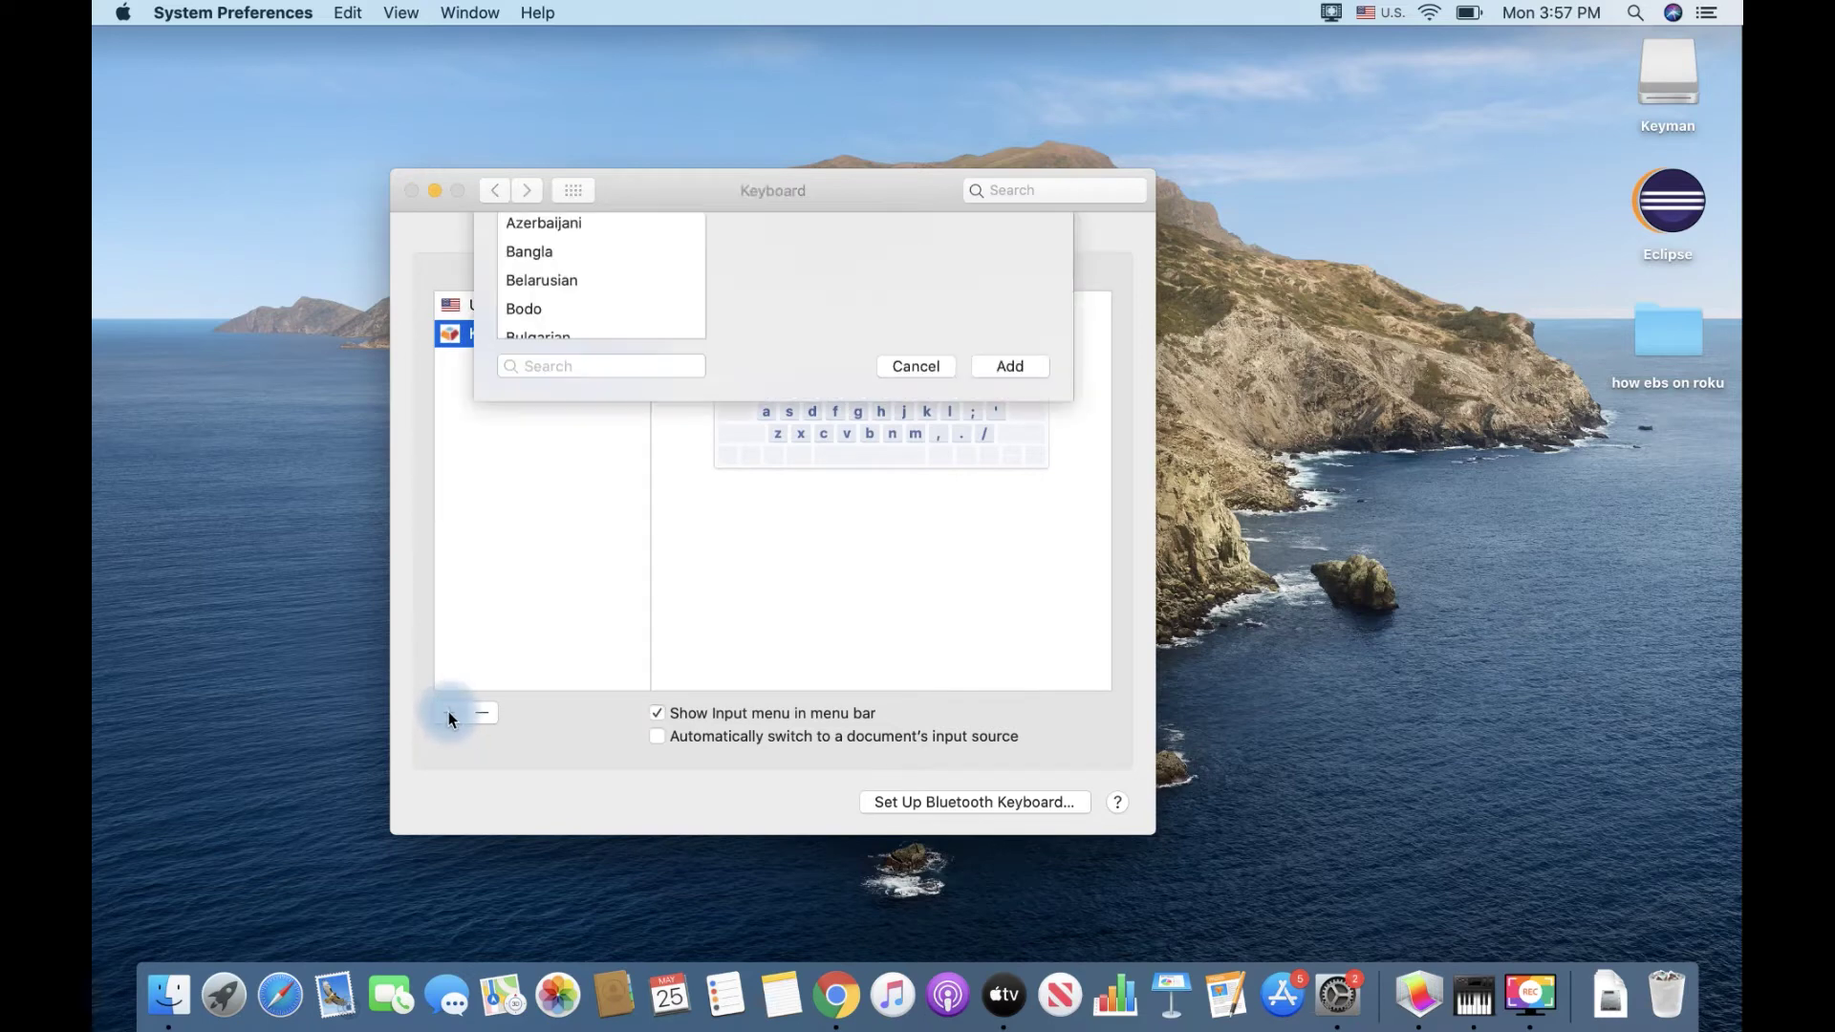
pyautogui.scroll(-10, 581, 513)
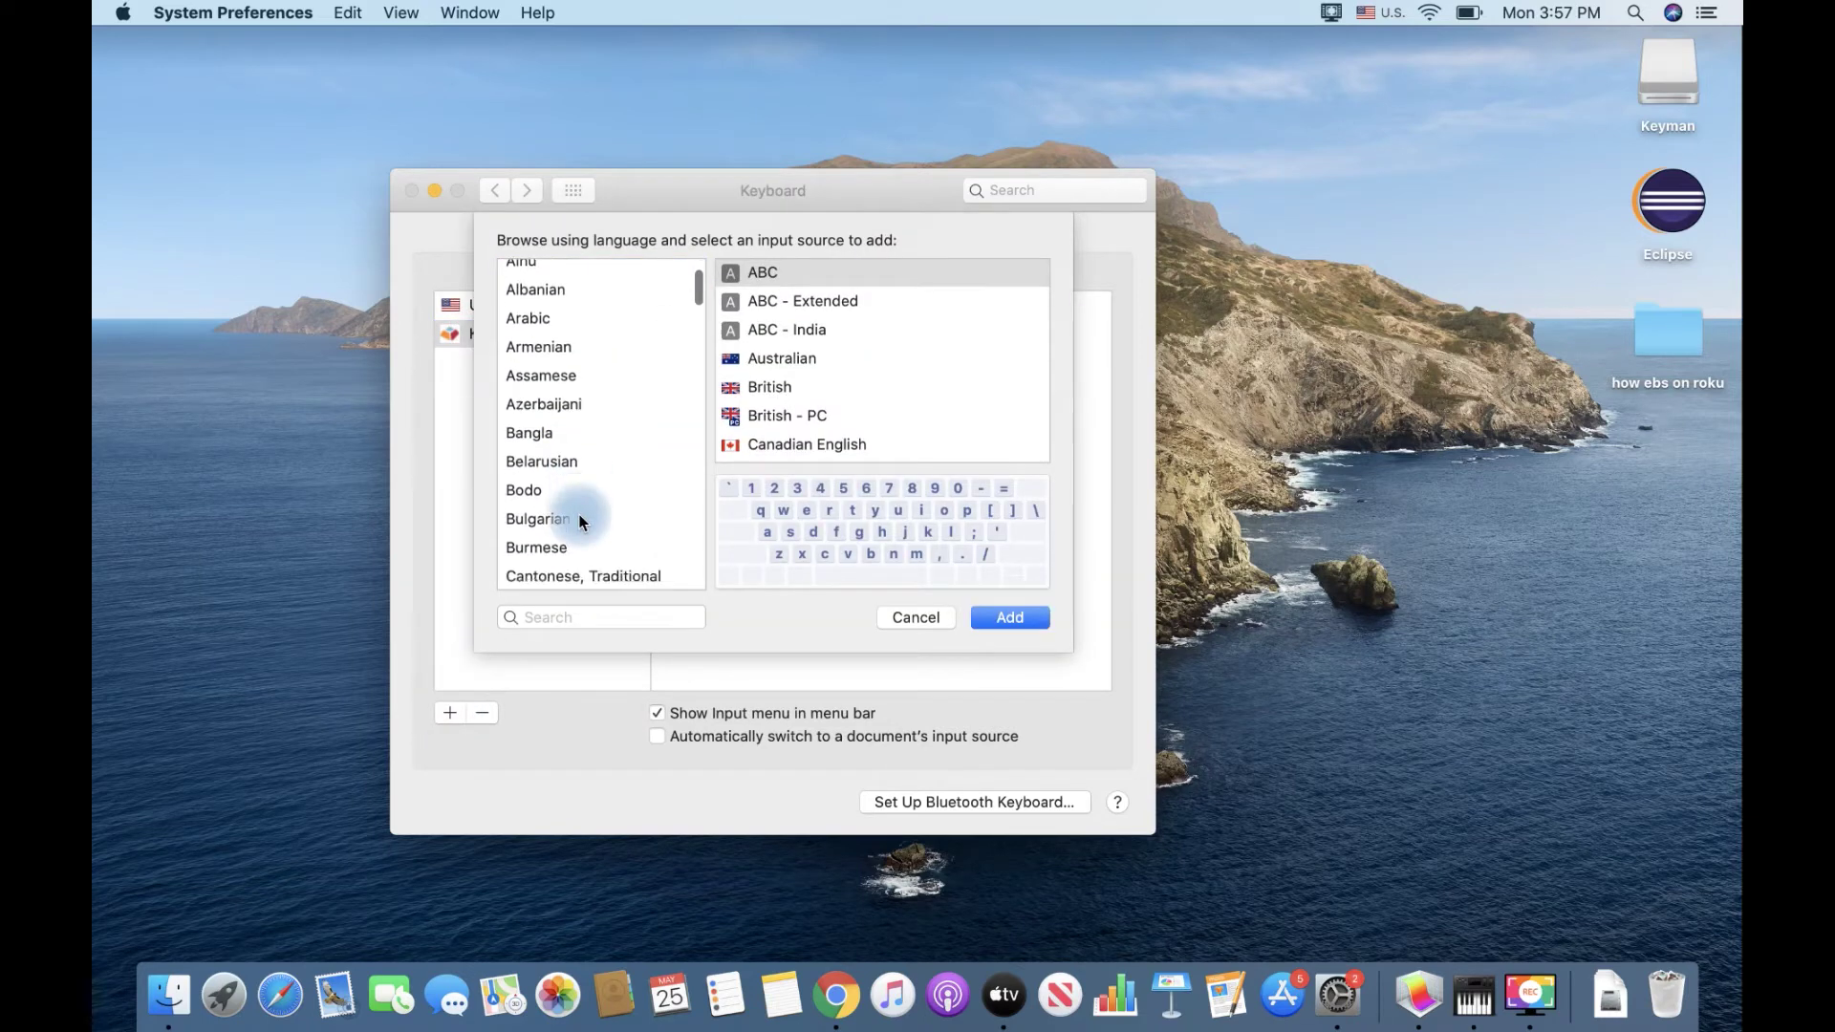
pyautogui.scroll(-10, 581, 522)
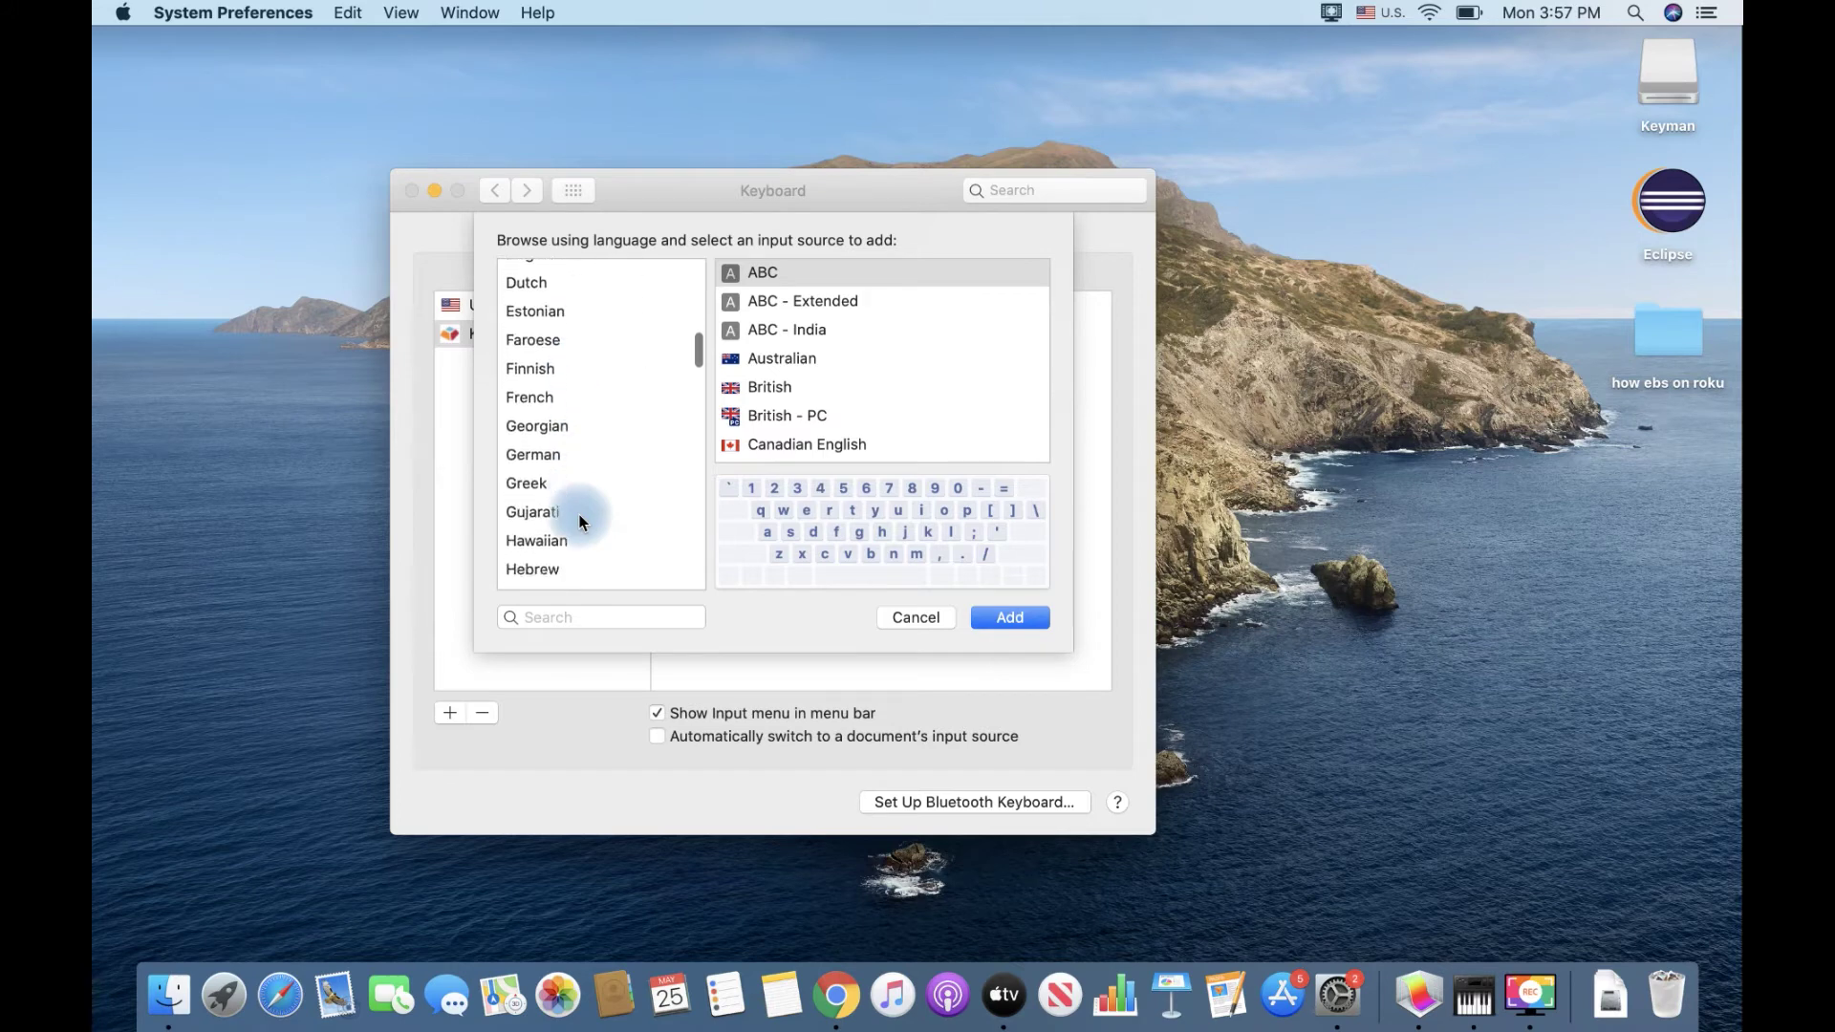
pyautogui.scroll(-10, 581, 521)
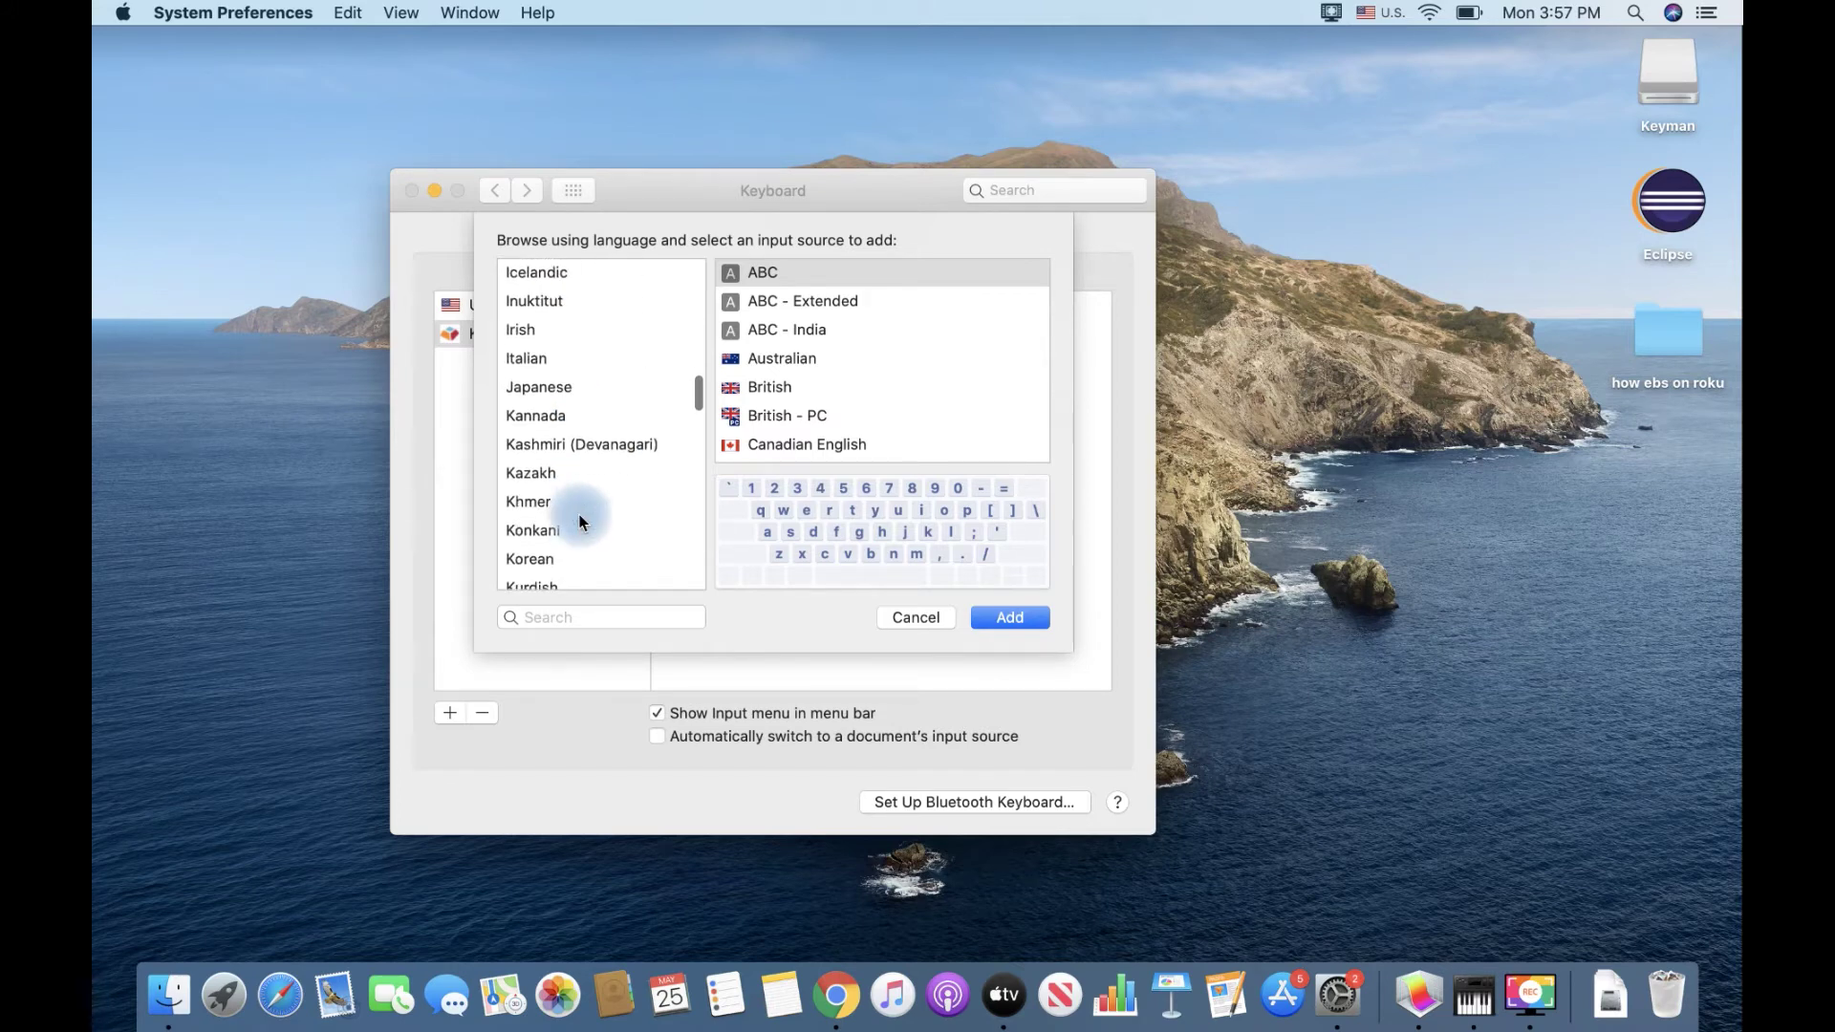
pyautogui.scroll(-5, 580, 522)
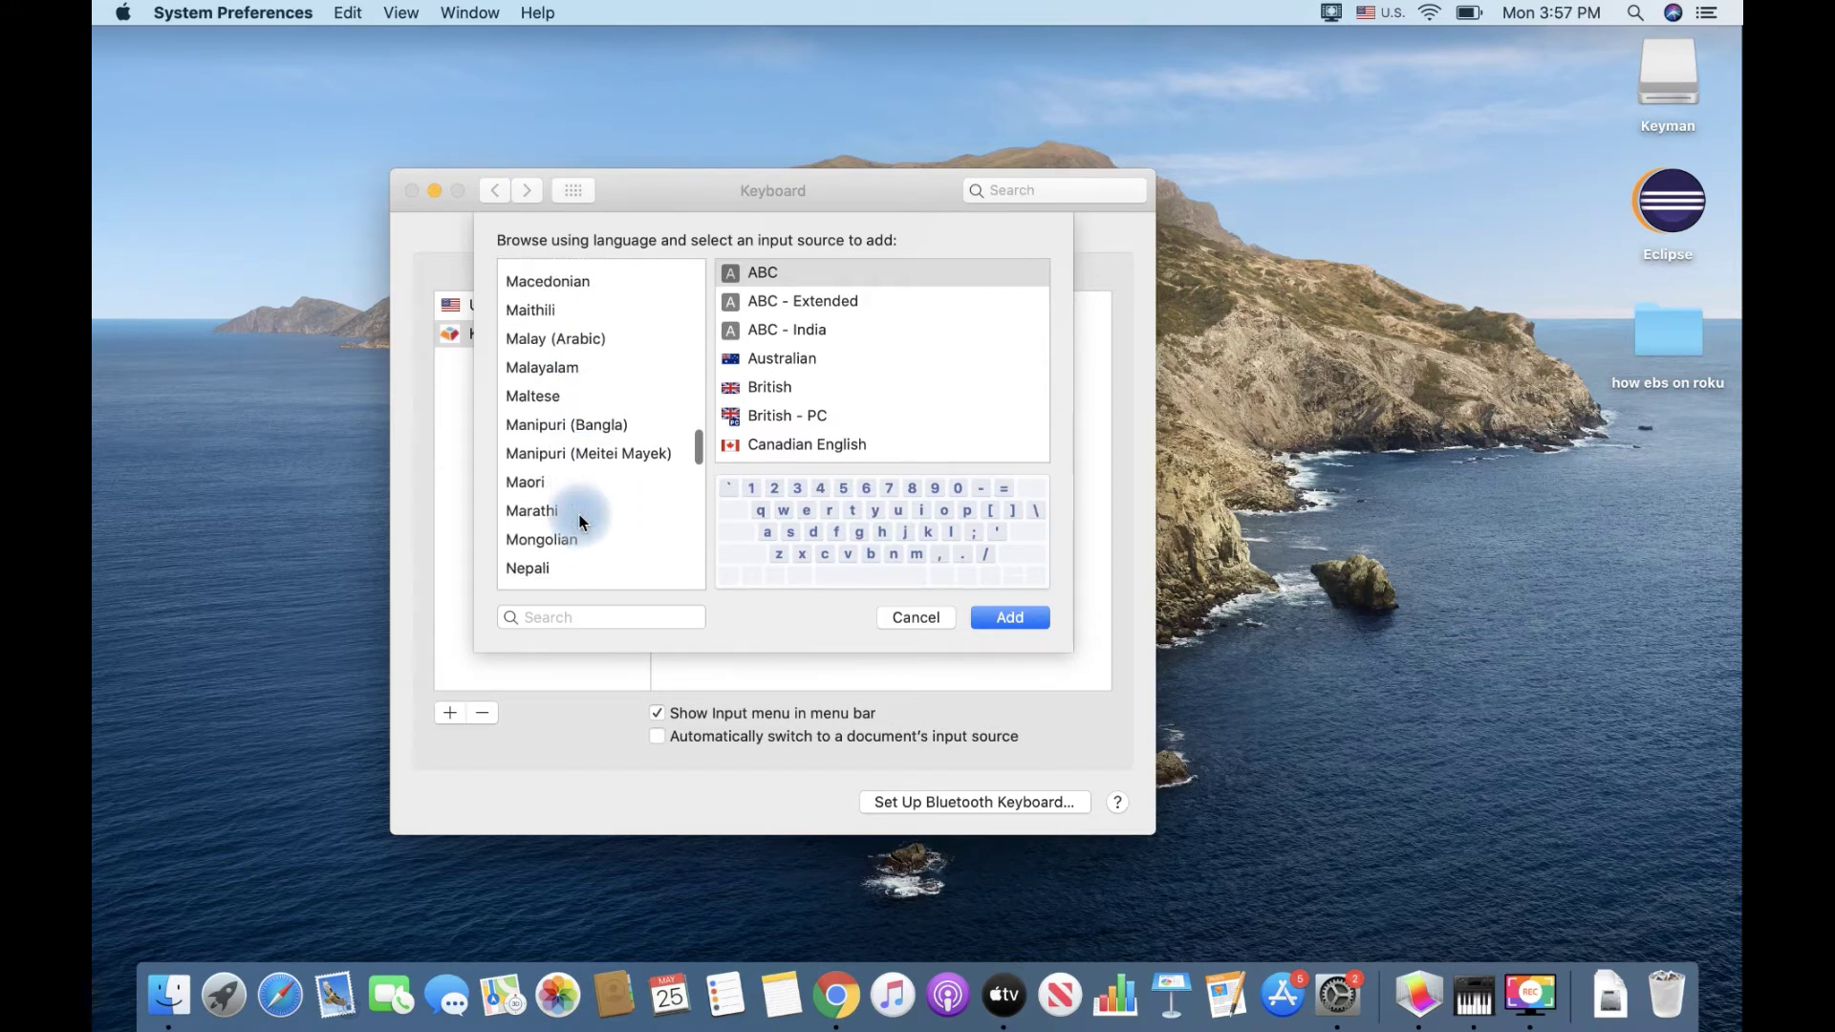
pyautogui.scroll(2, 580, 522)
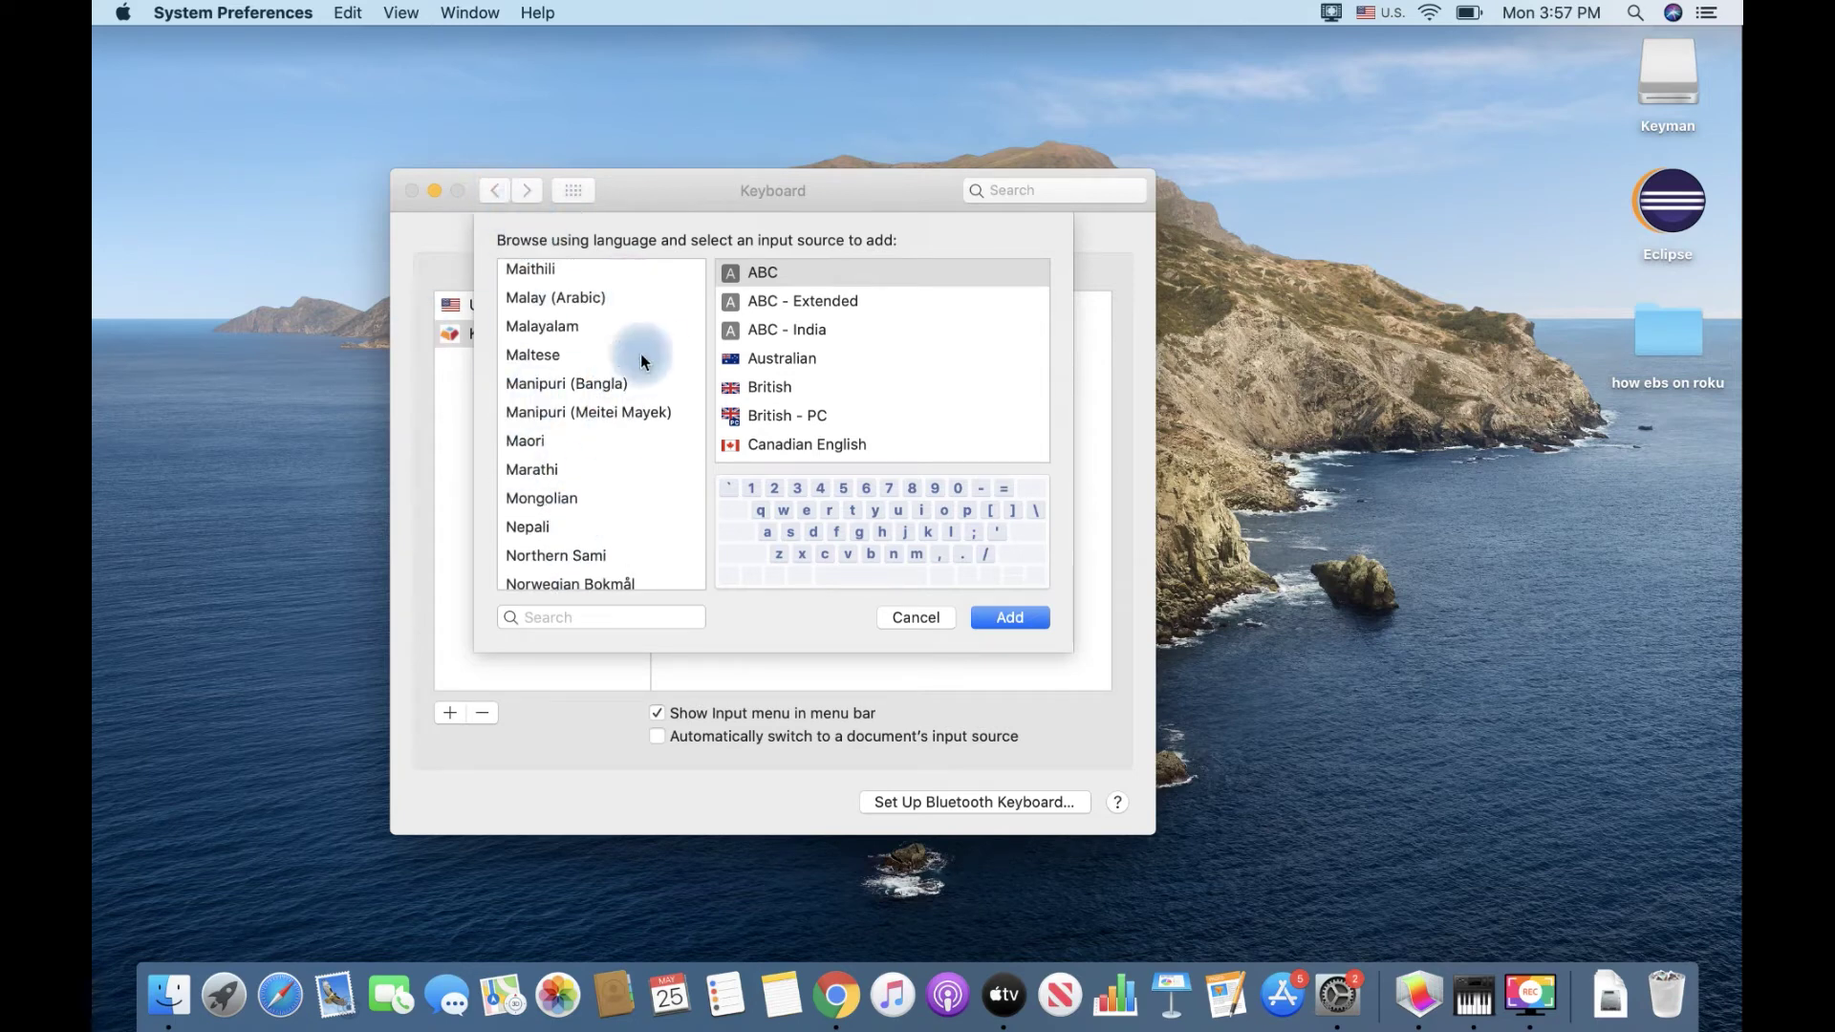
pyautogui.click(433, 196)
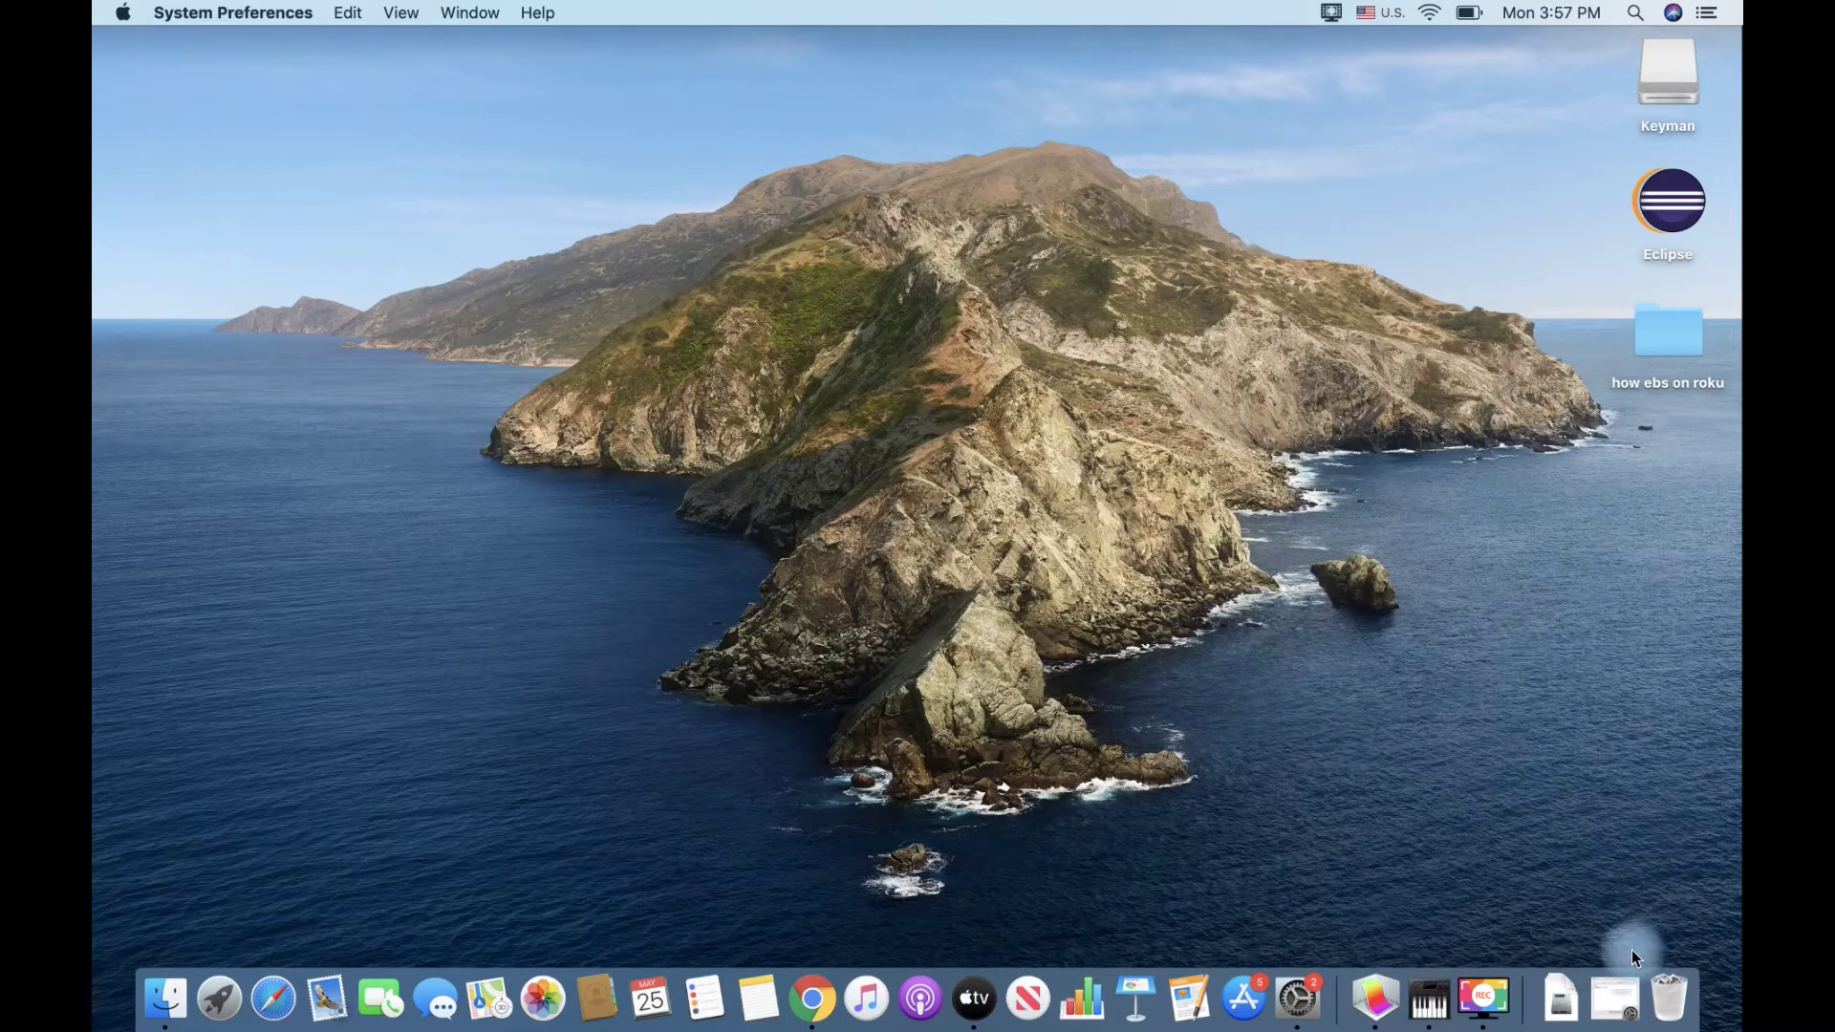
pyautogui.click(114, 13)
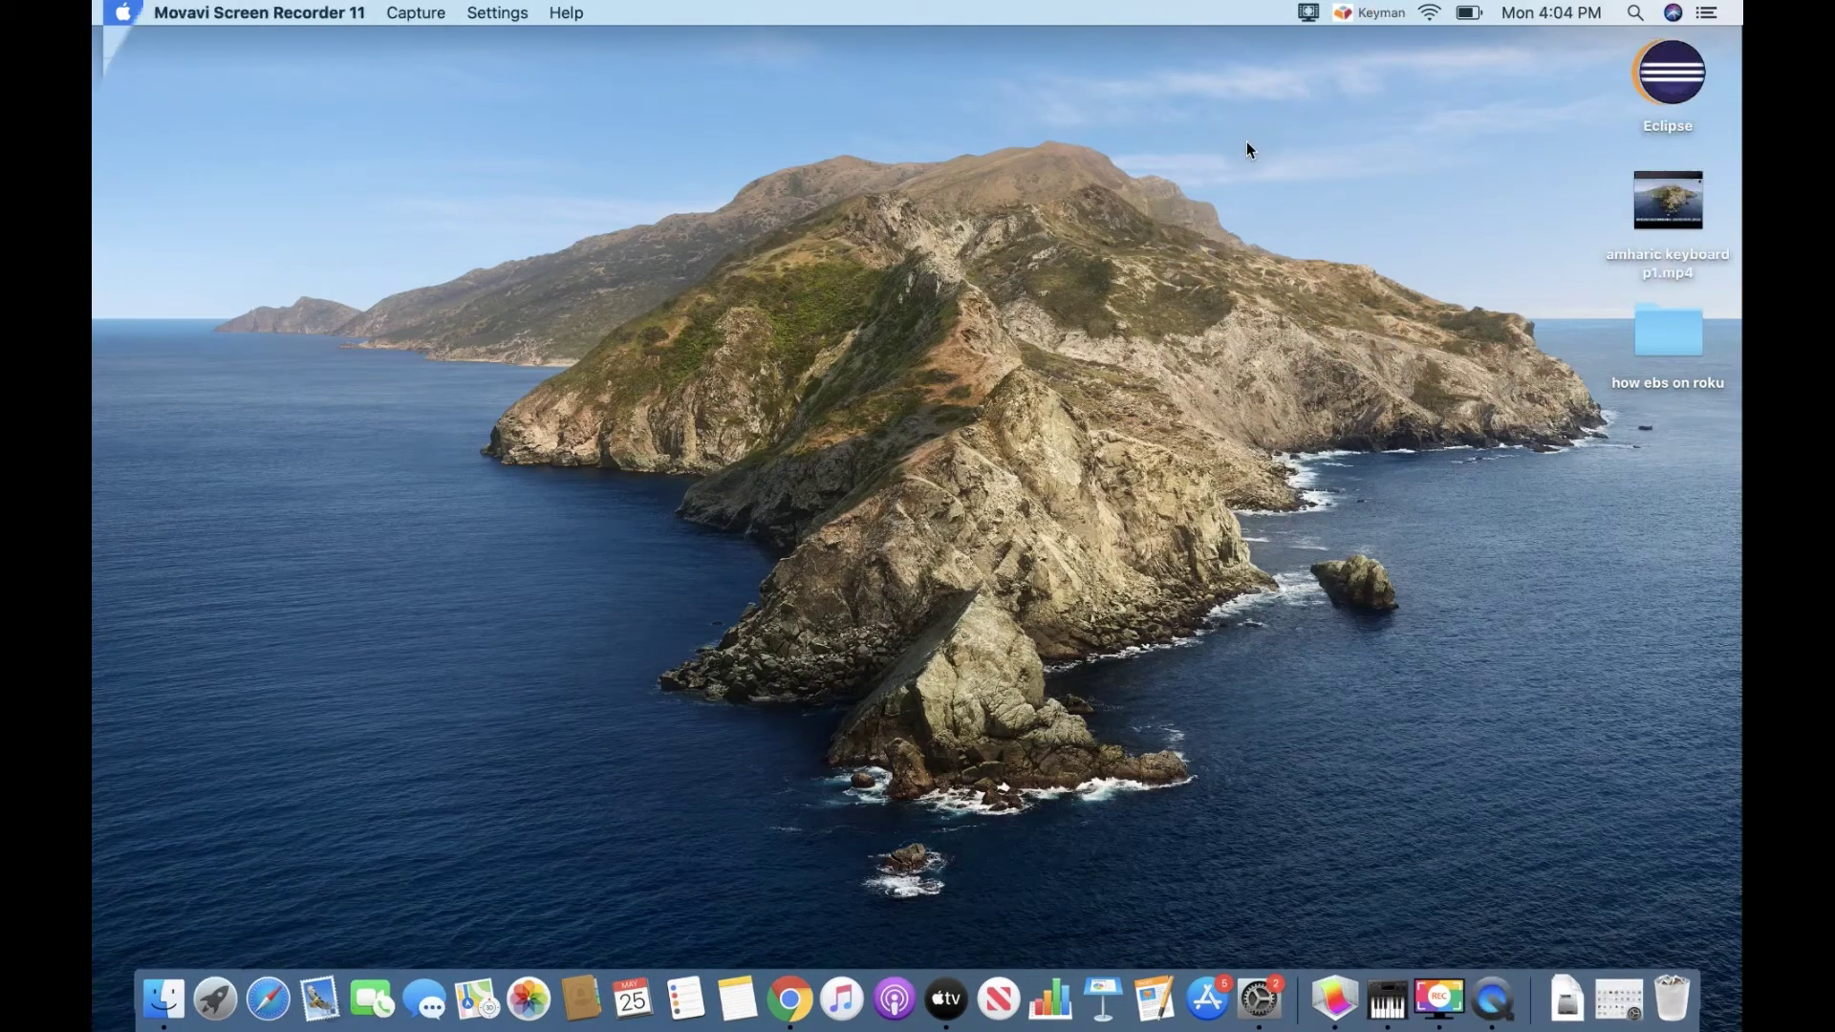
# After restarting, open the Keyman input menu showing Keyboards and Configuration
pyautogui.click(1369, 12)
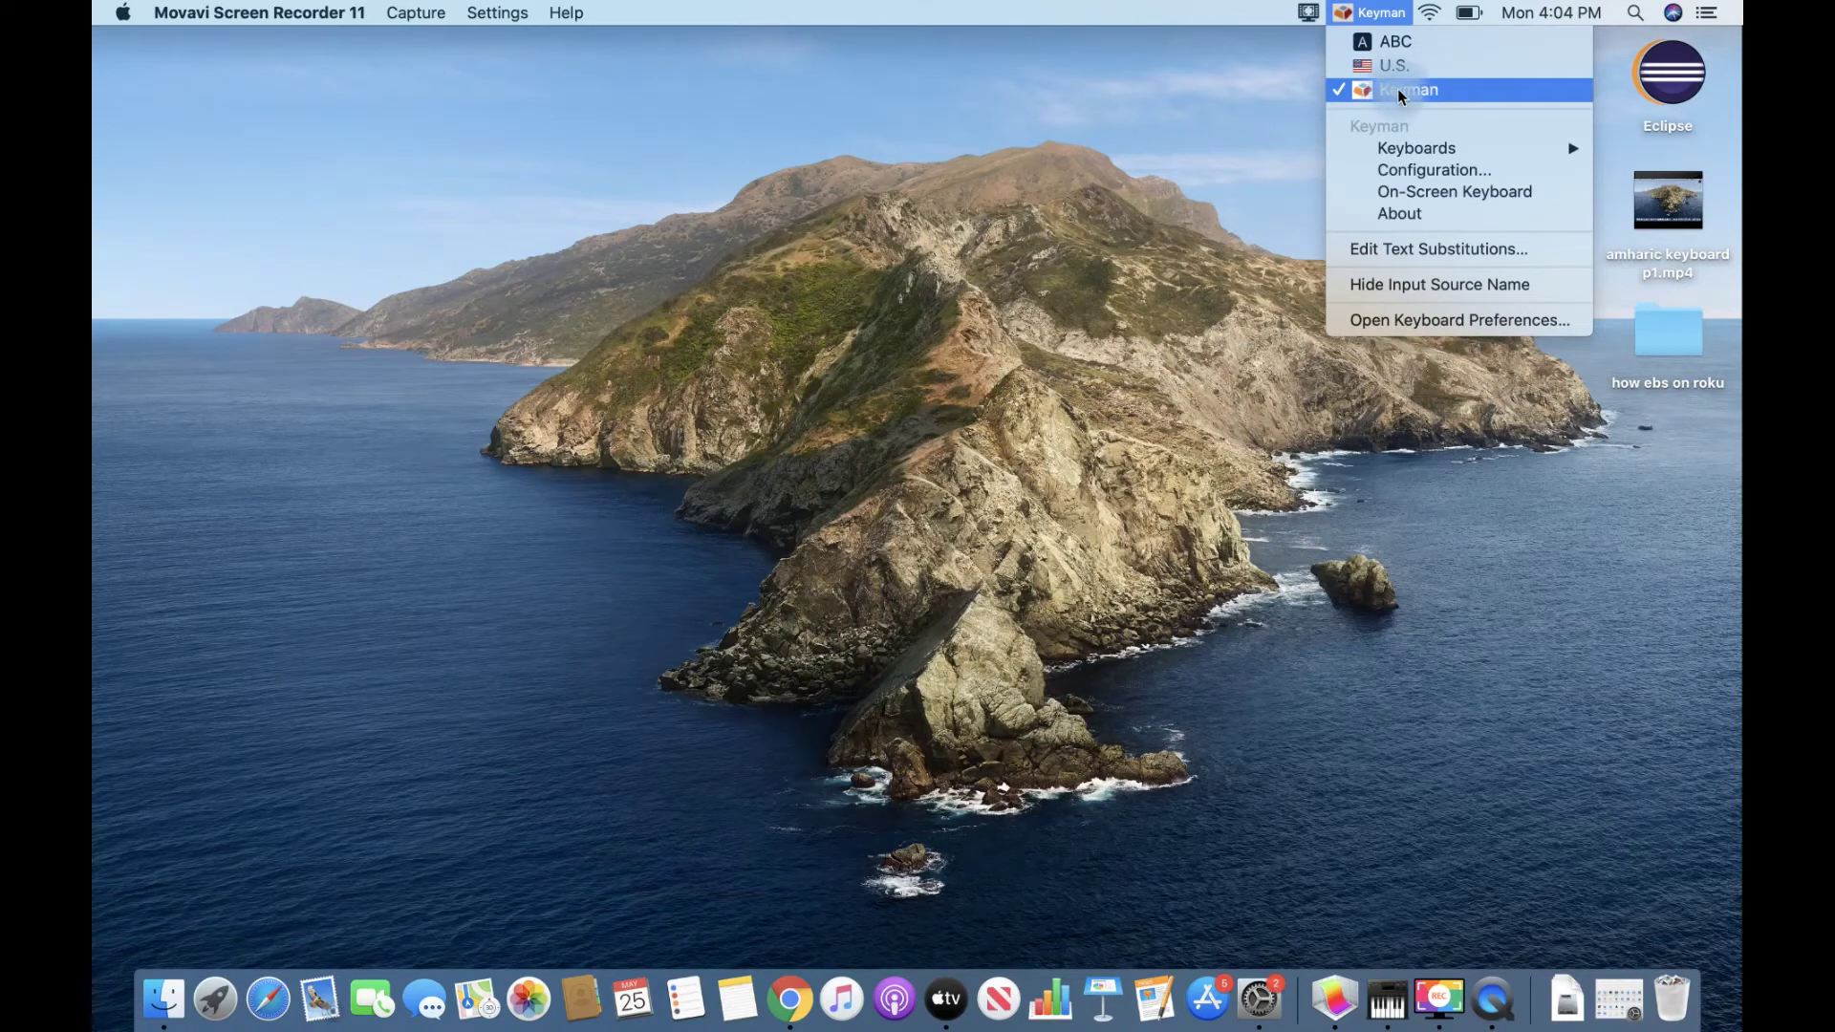
# Open Keyman Configuration's keyboard download search and try searches for 'amharic' and 'tig'
pyautogui.click(1397, 178)
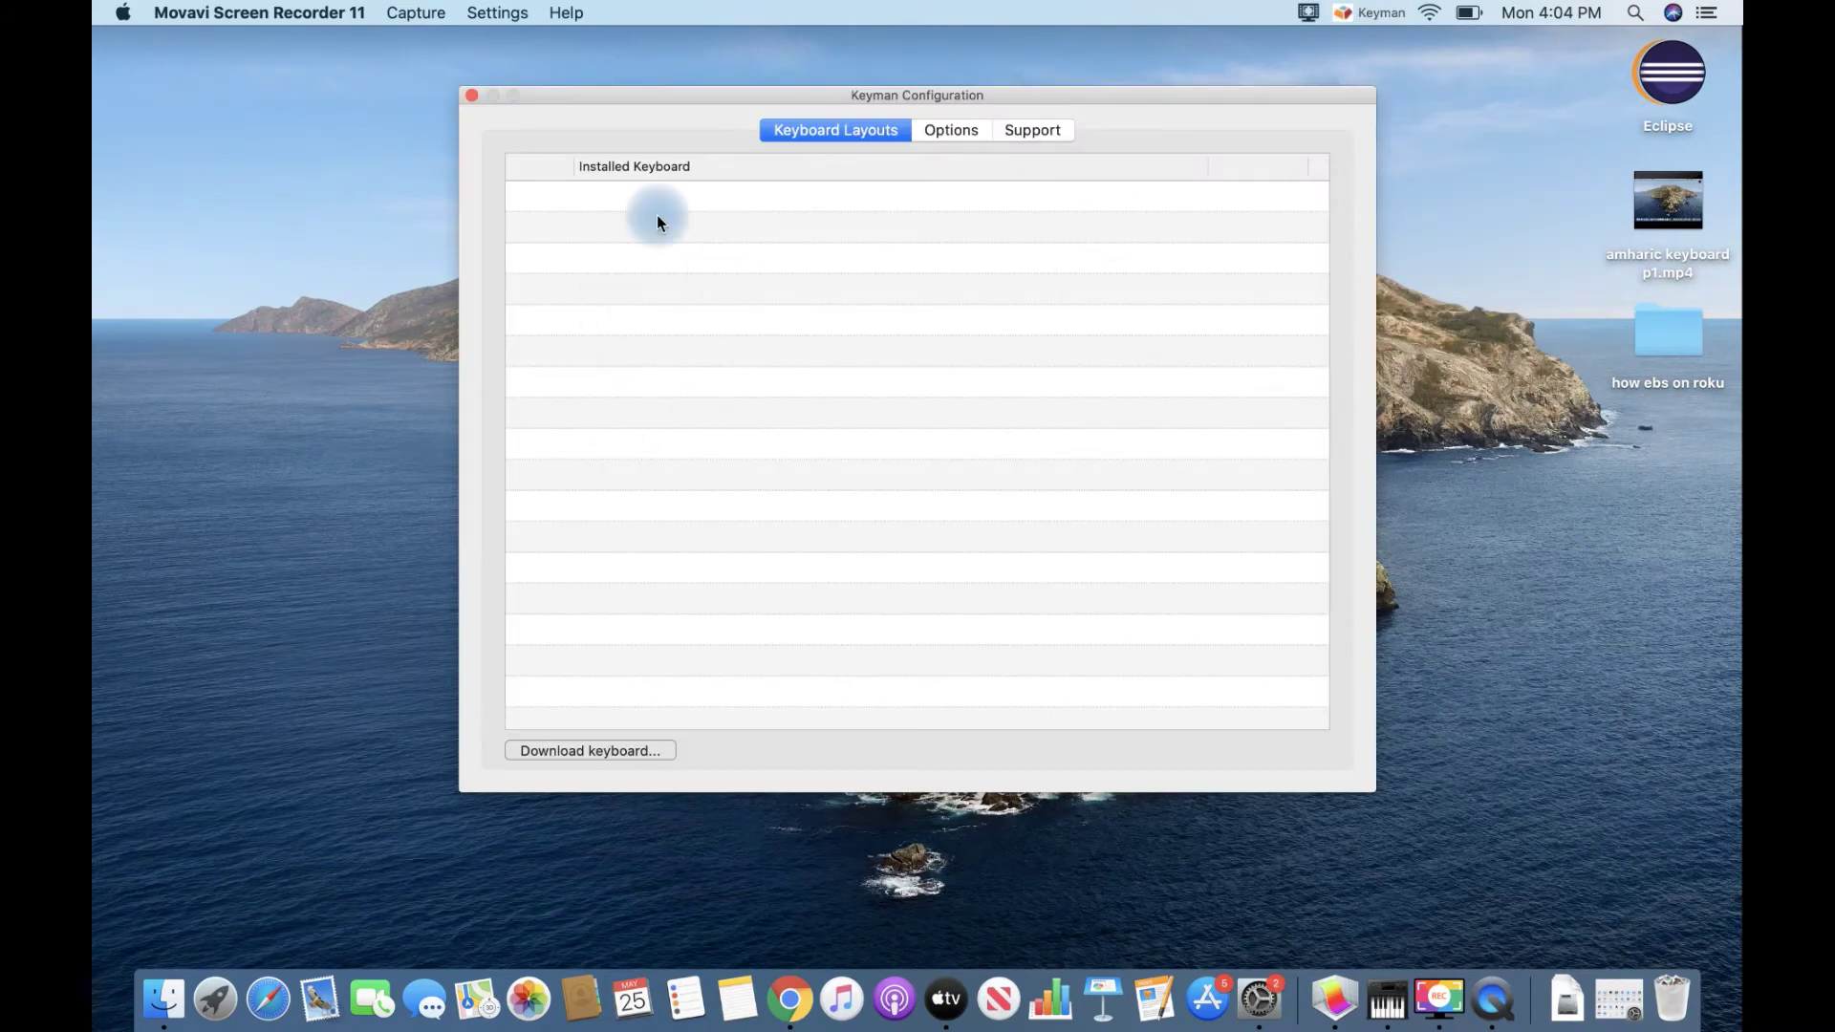
pyautogui.click(582, 755)
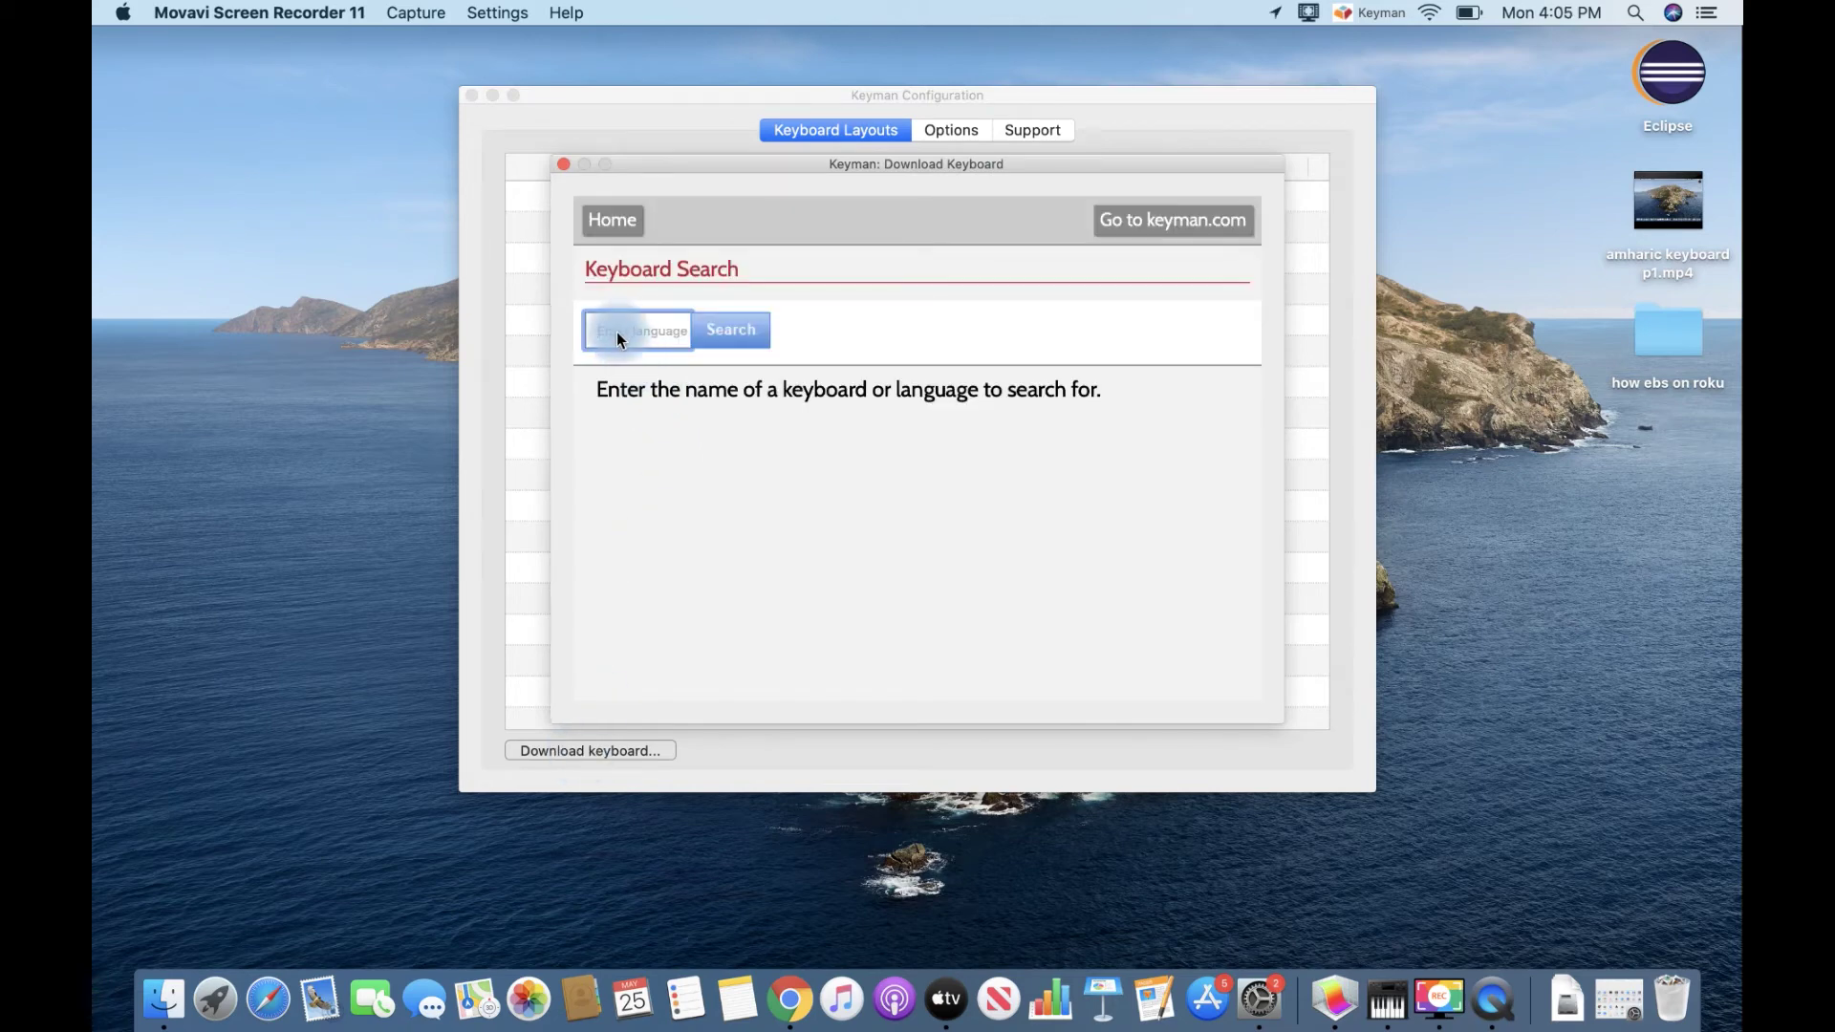
pyautogui.write('amhari')
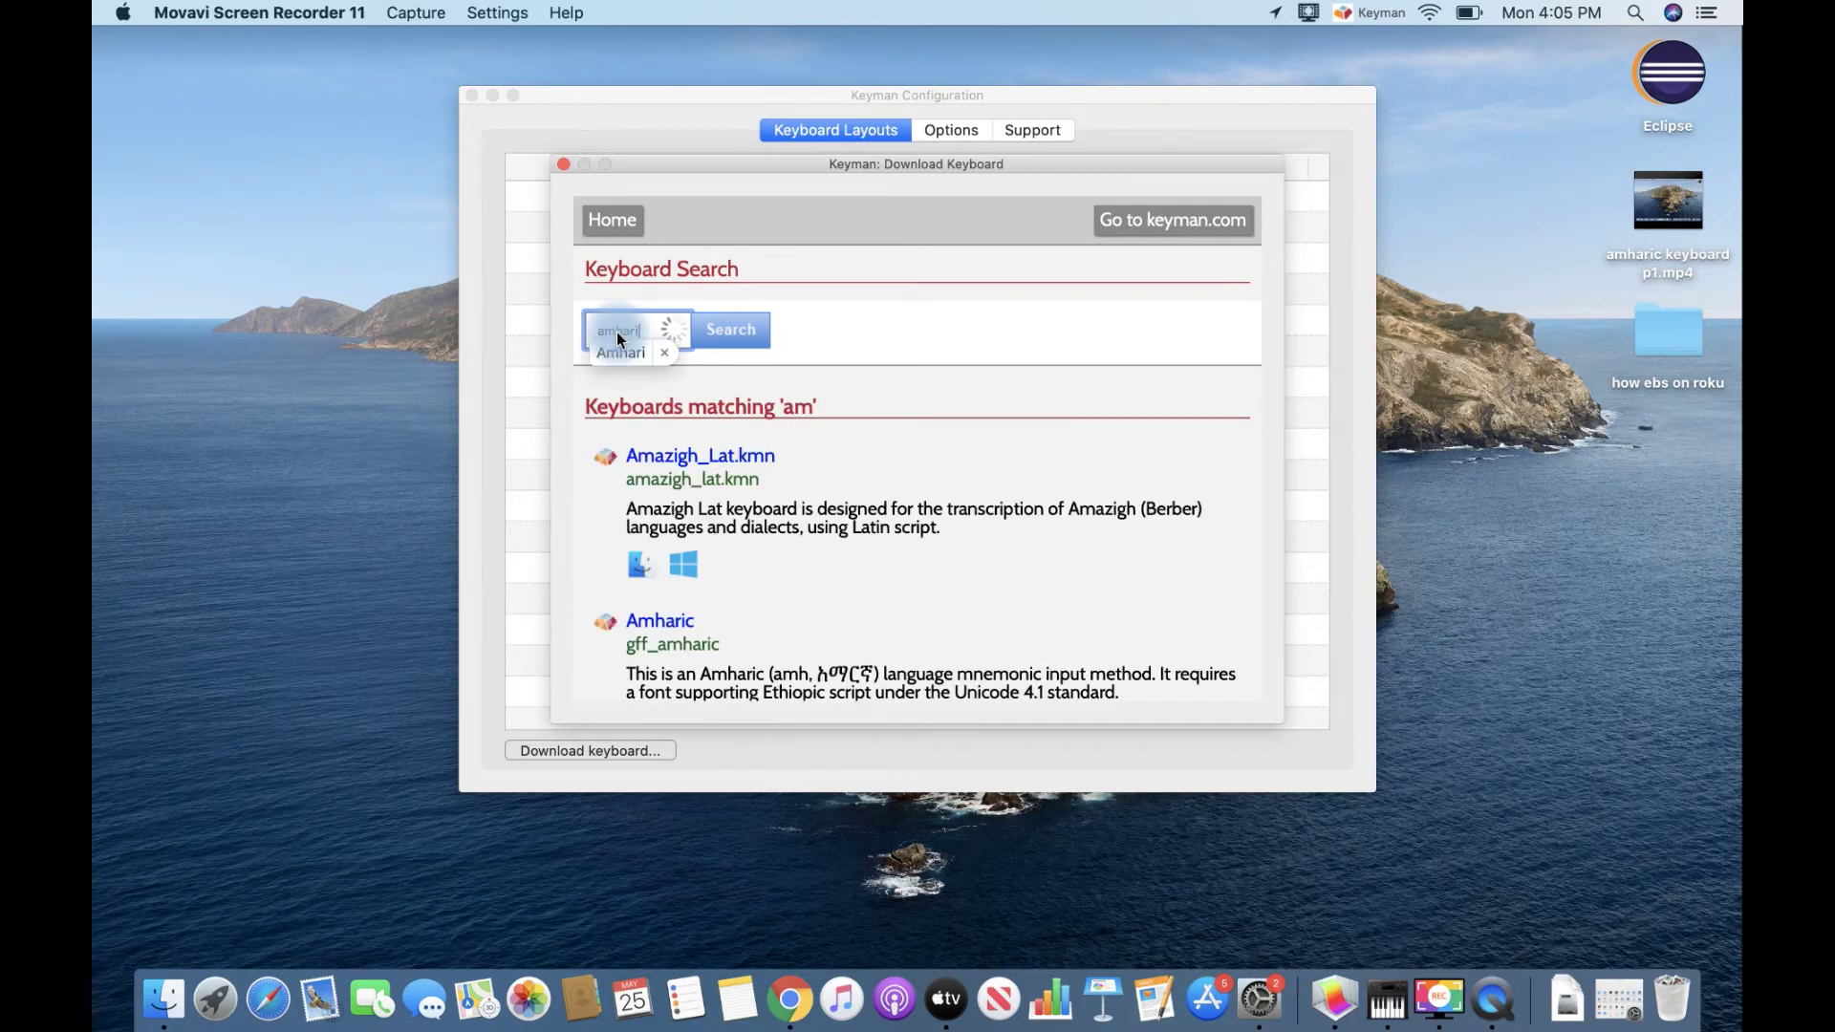
pyautogui.write('c')
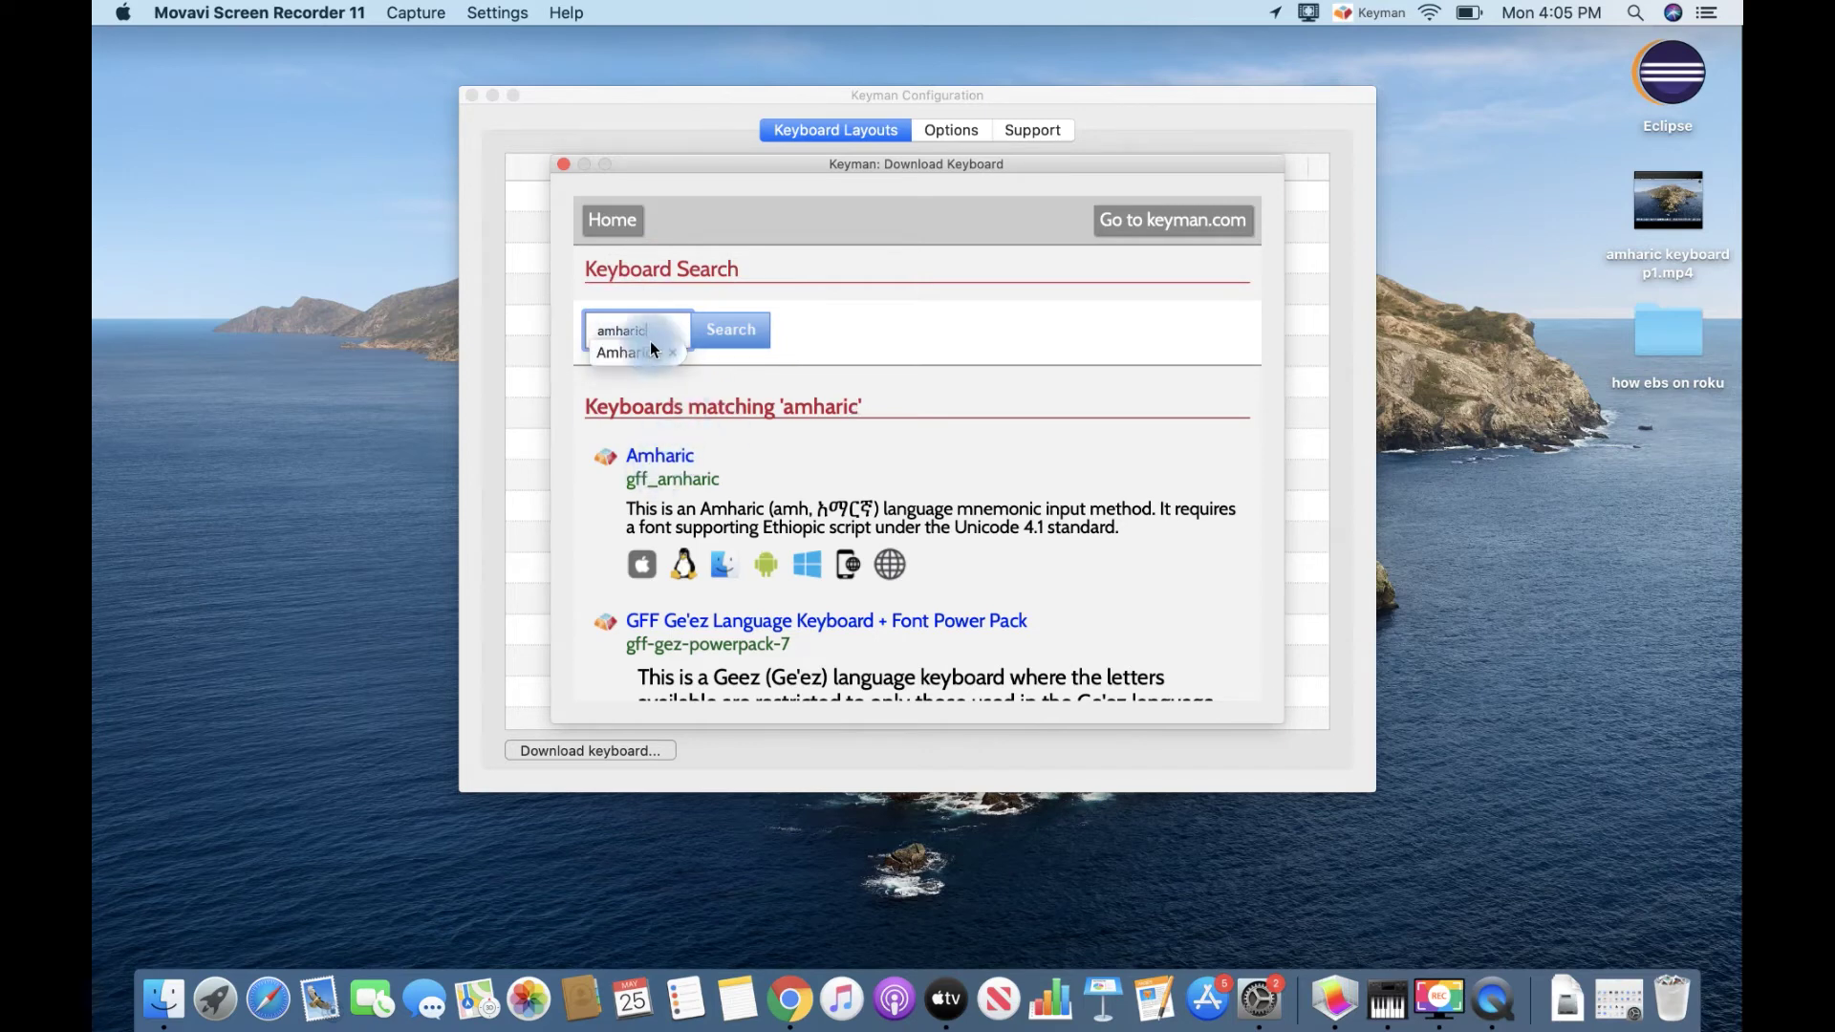
pyautogui.press('BackSpace')
pyautogui.press('BackSpace')
pyautogui.press('BackSpace')
pyautogui.press('BackSpace')
pyautogui.press('BackSpace')
pyautogui.press('BackSpace')
pyautogui.press('BackSpace')
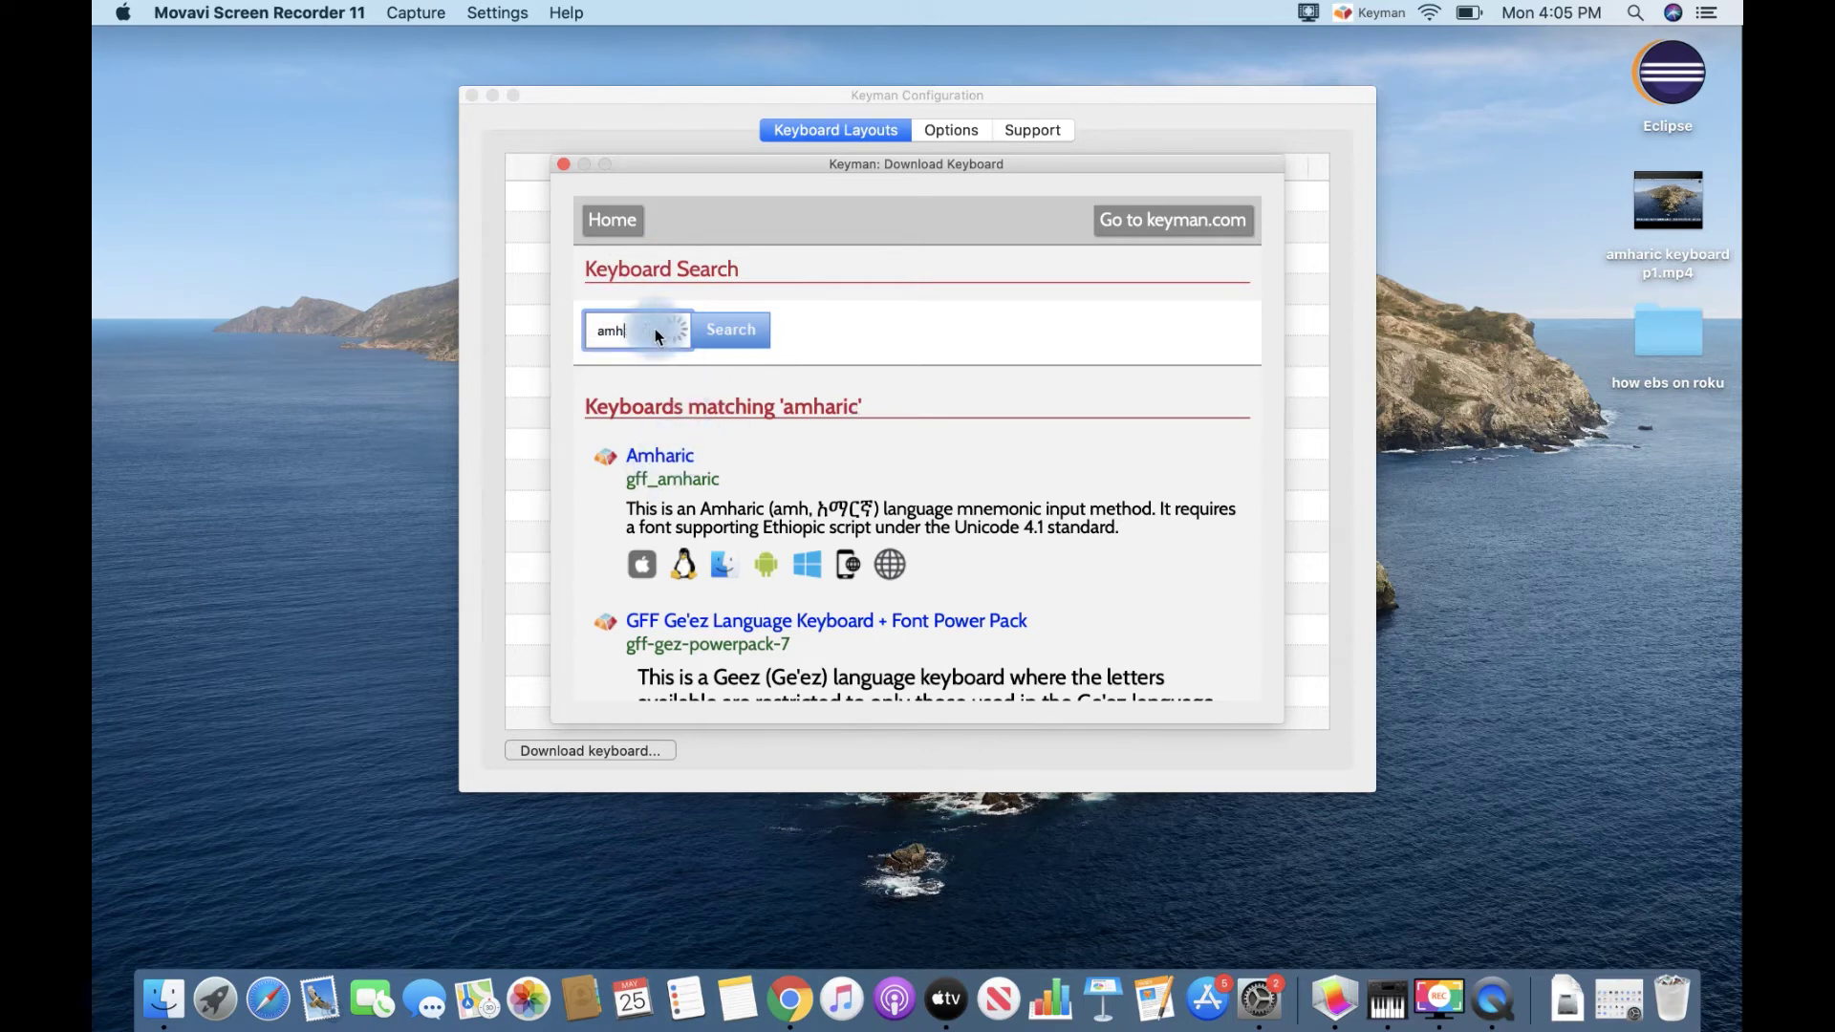
pyautogui.write('tig')
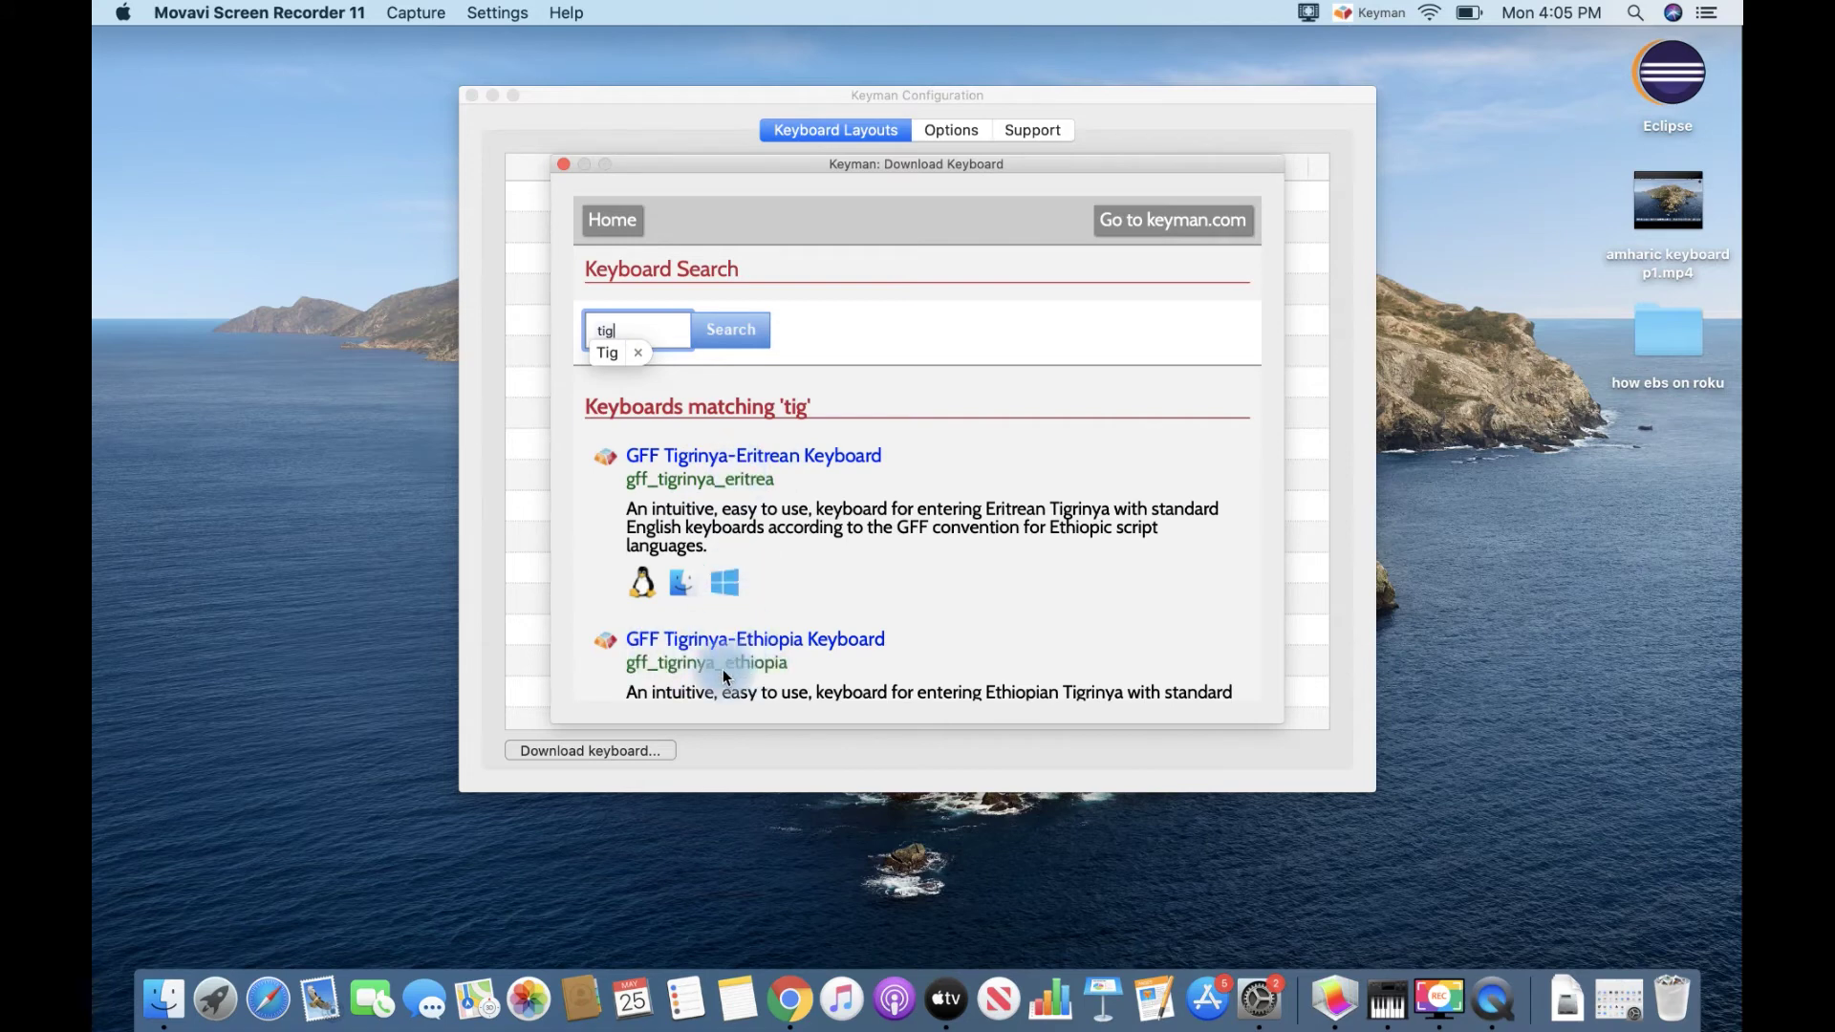
pyautogui.press('Return')
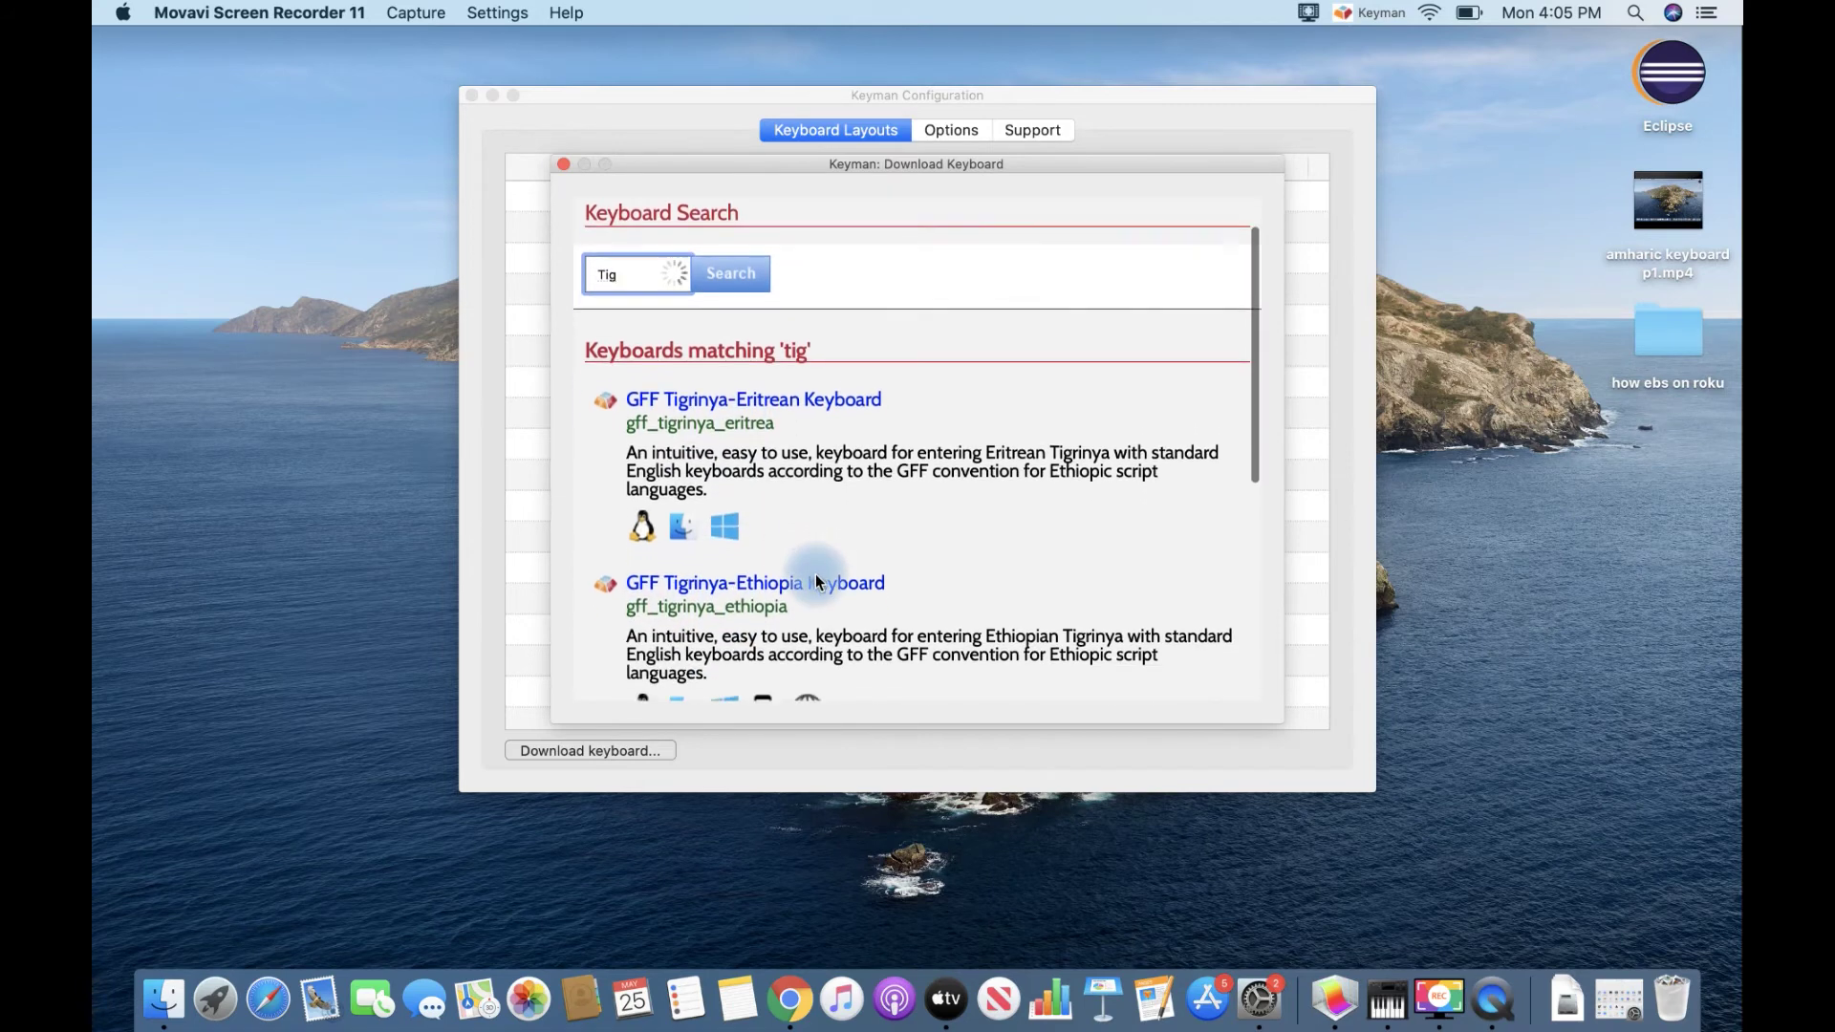
# Search again for 'amharic' and open the Amharic keyboard's download page
pyautogui.press('BackSpace')
pyautogui.press('BackSpace')
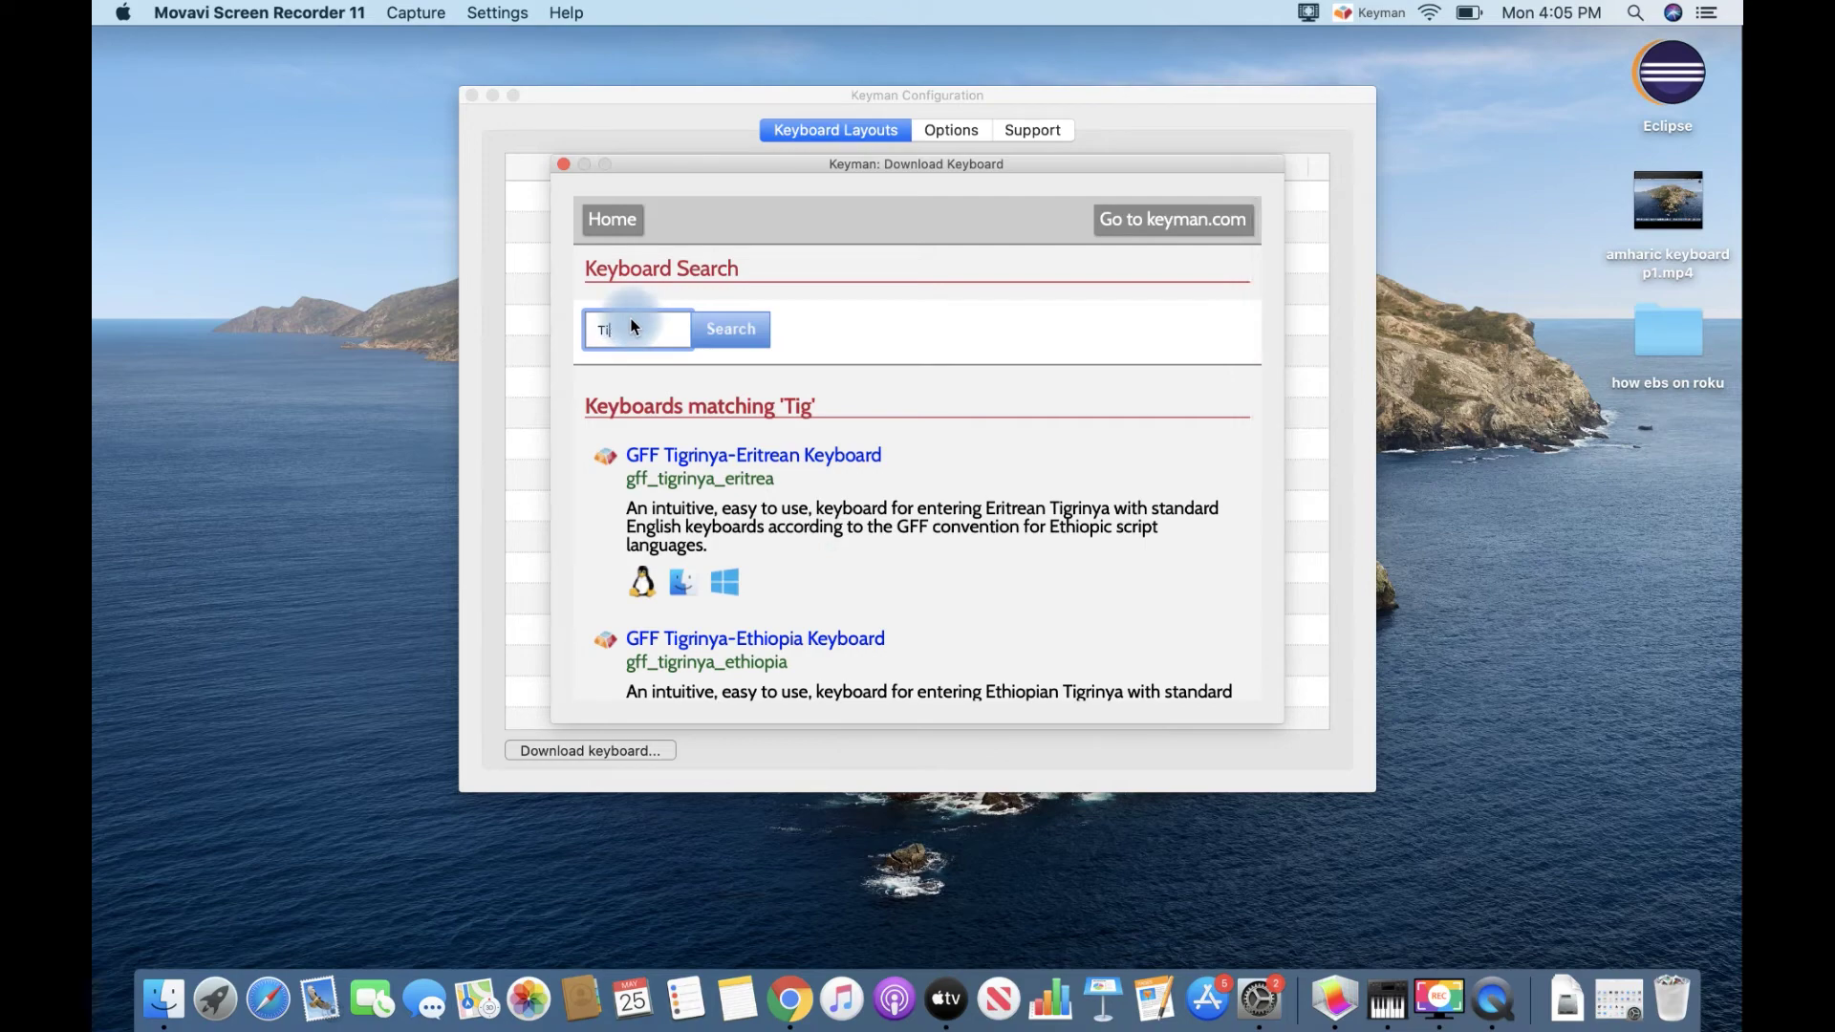
pyautogui.press('BackSpace')
pyautogui.write('am')
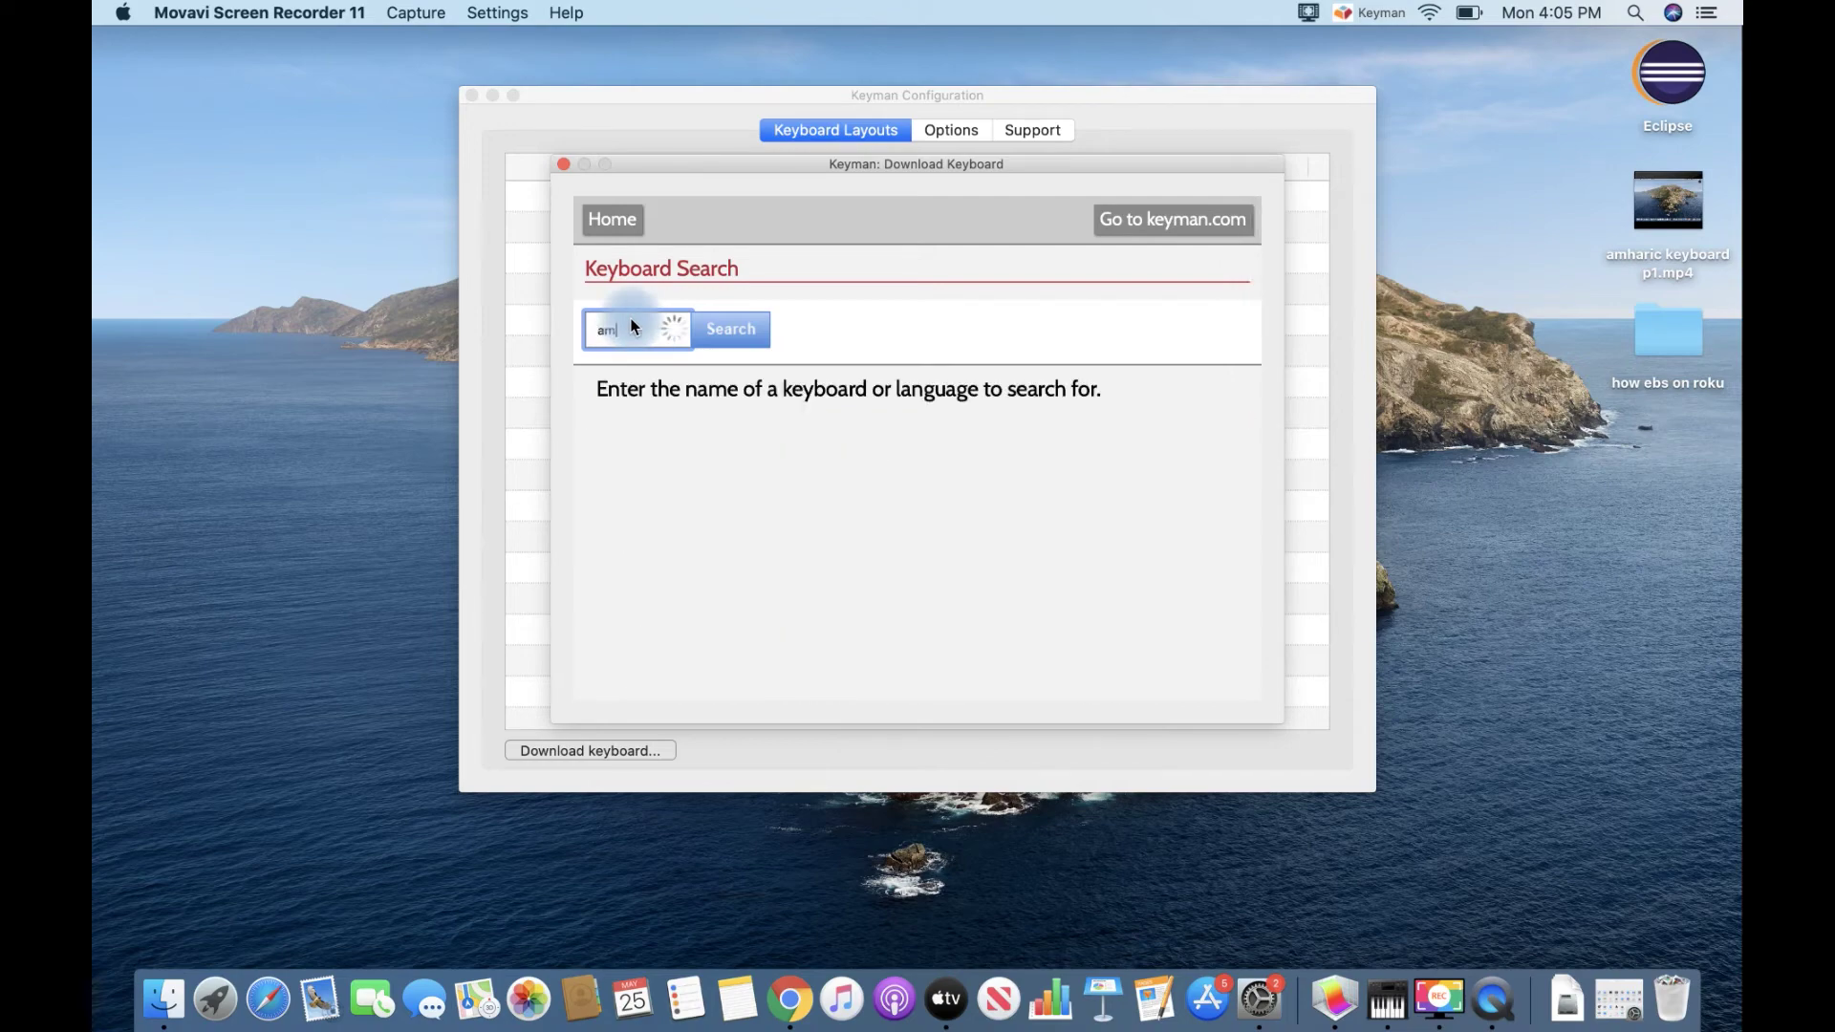
pyautogui.write('haric')
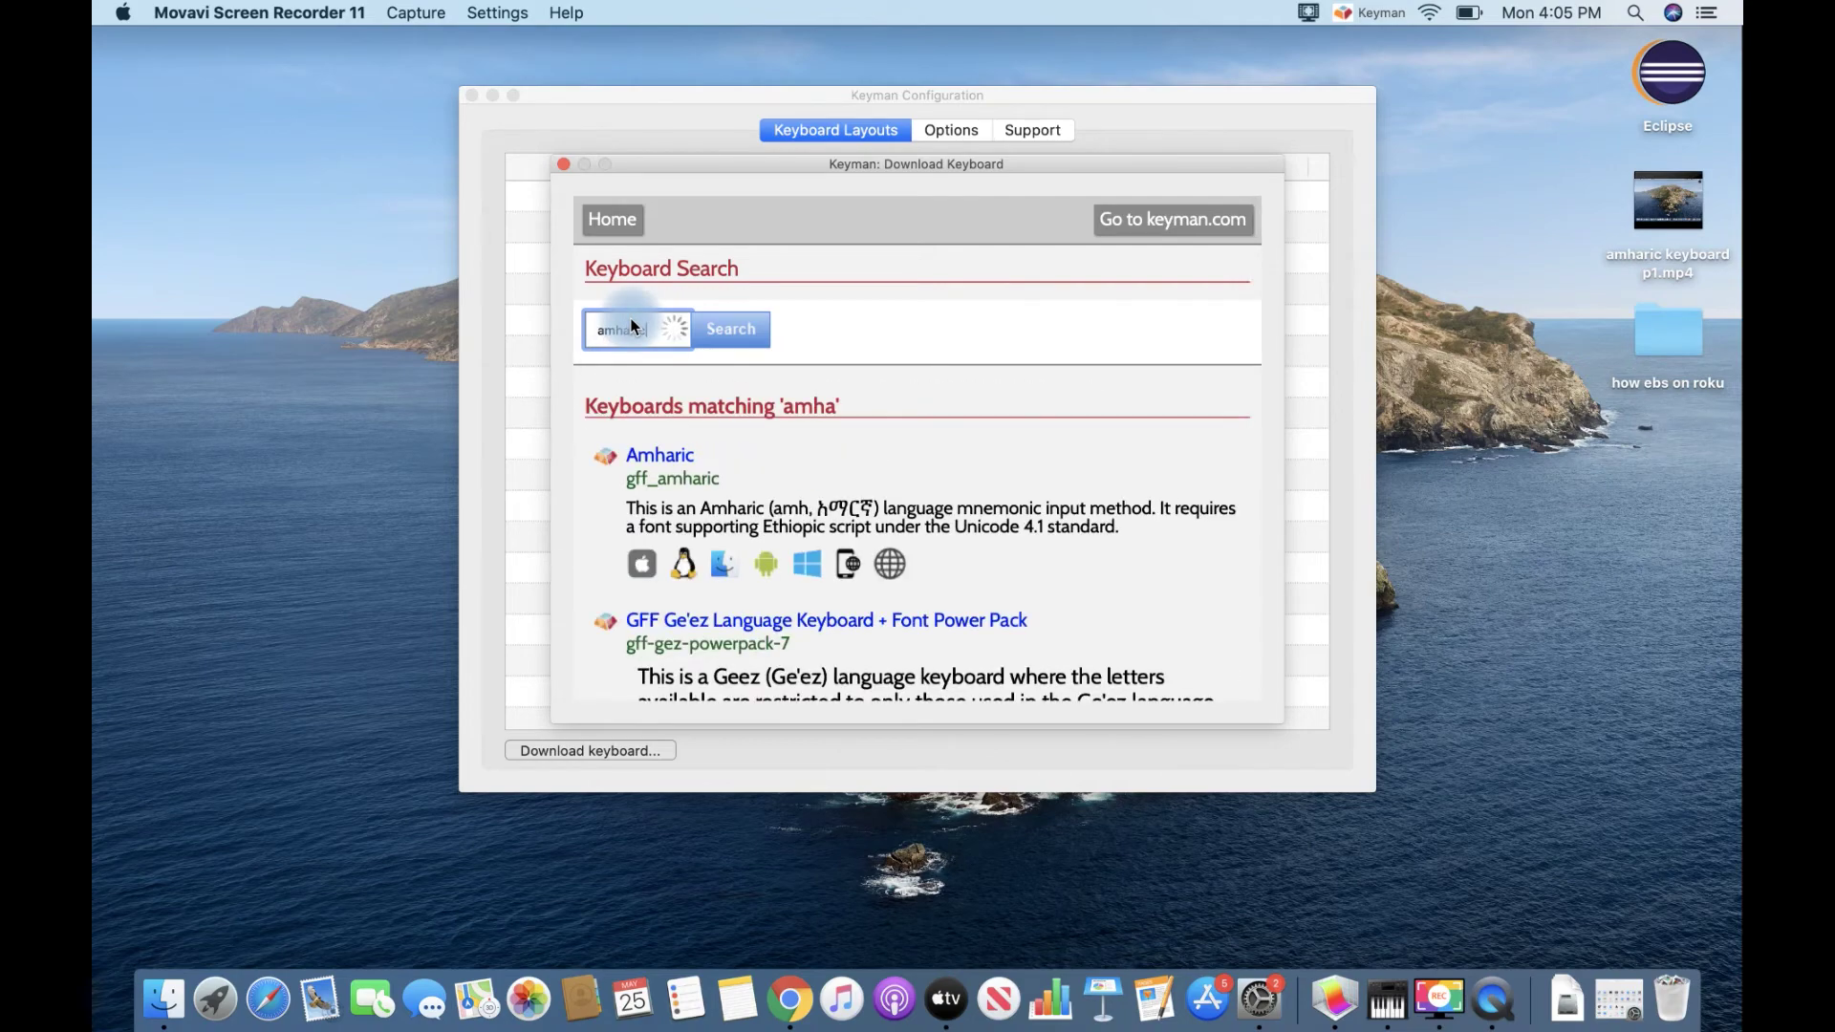
pyautogui.click(651, 456)
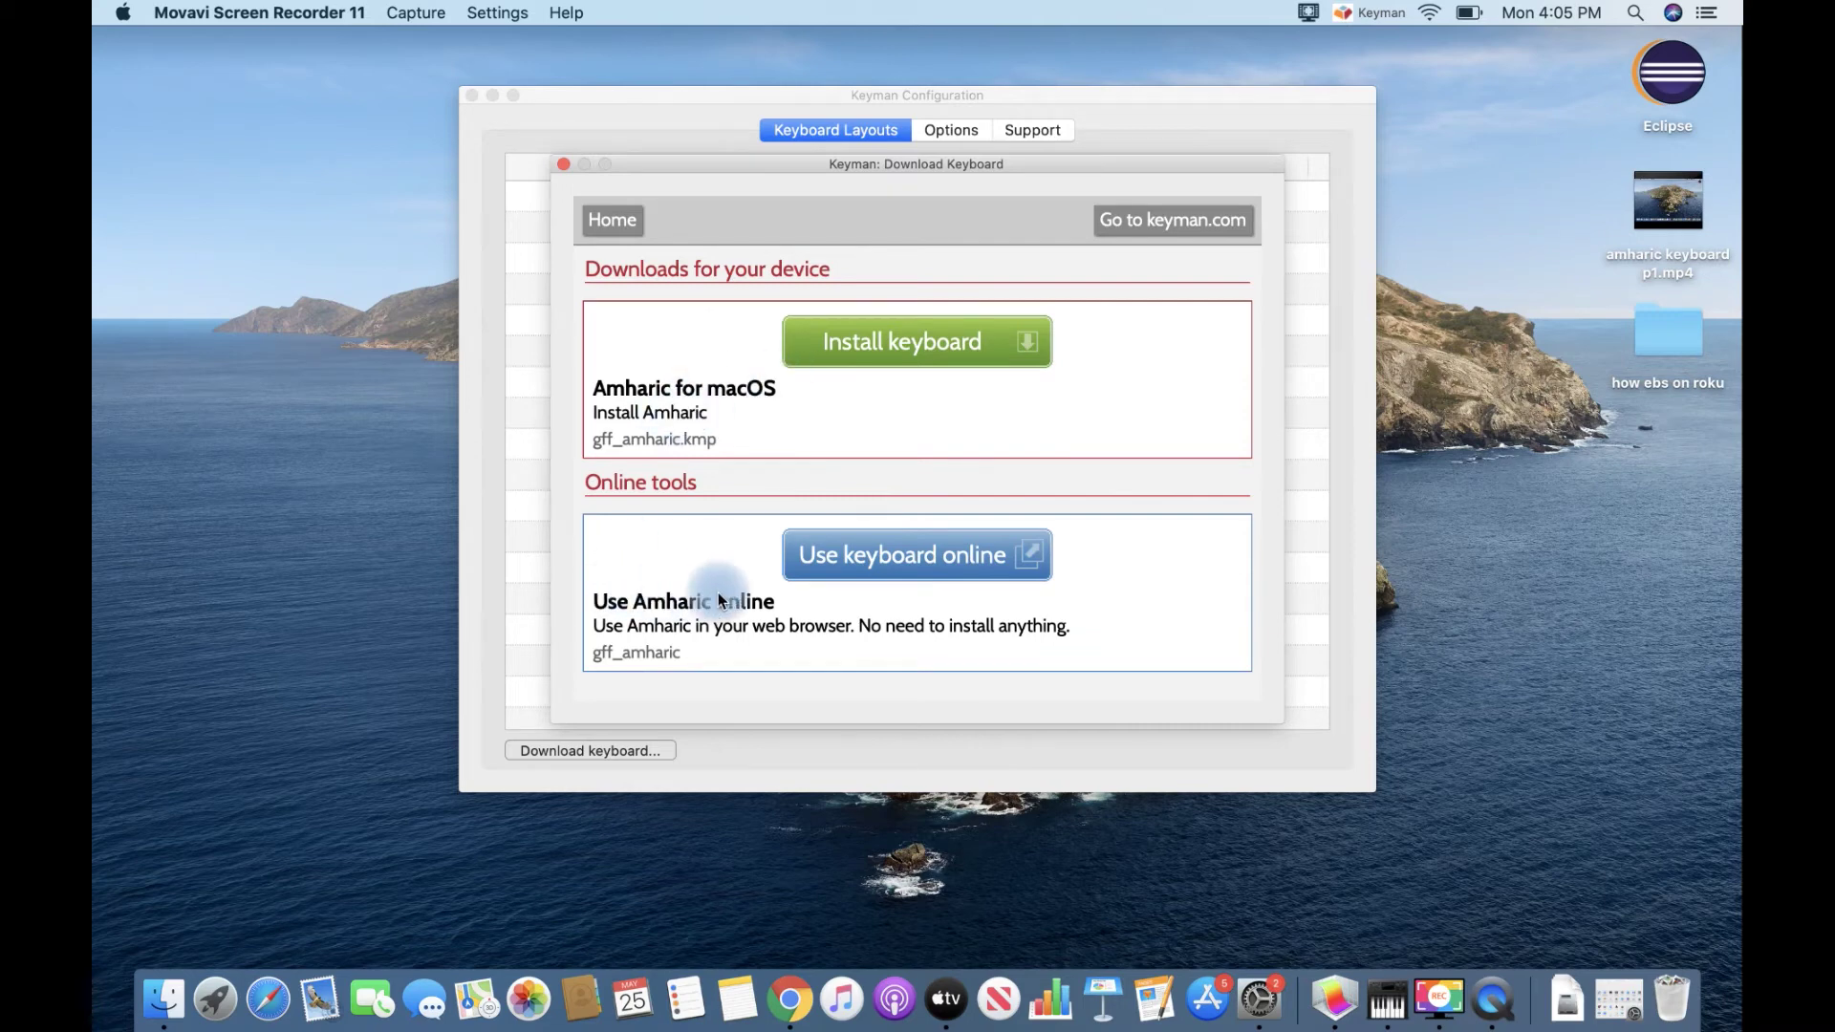
# Install the GFF Amharic keyboard and view it in Keyman Configuration's installed list
pyautogui.click(873, 350)
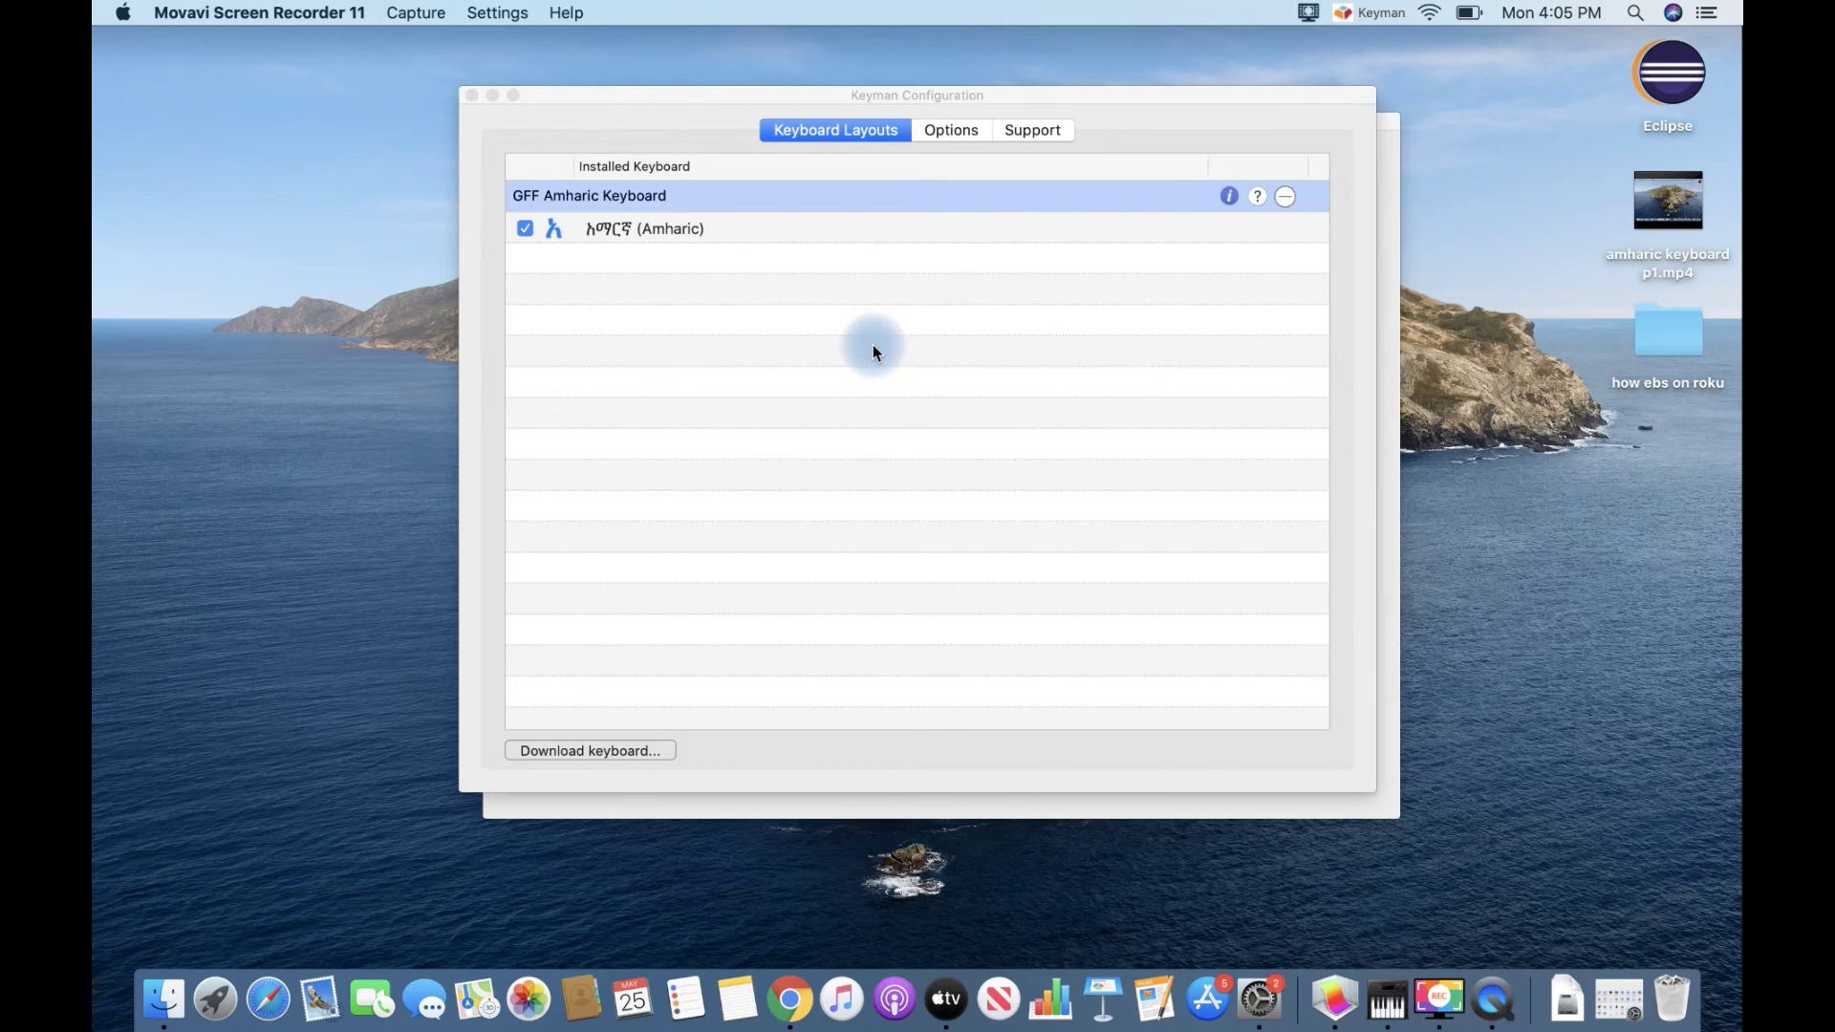
pyautogui.click(627, 223)
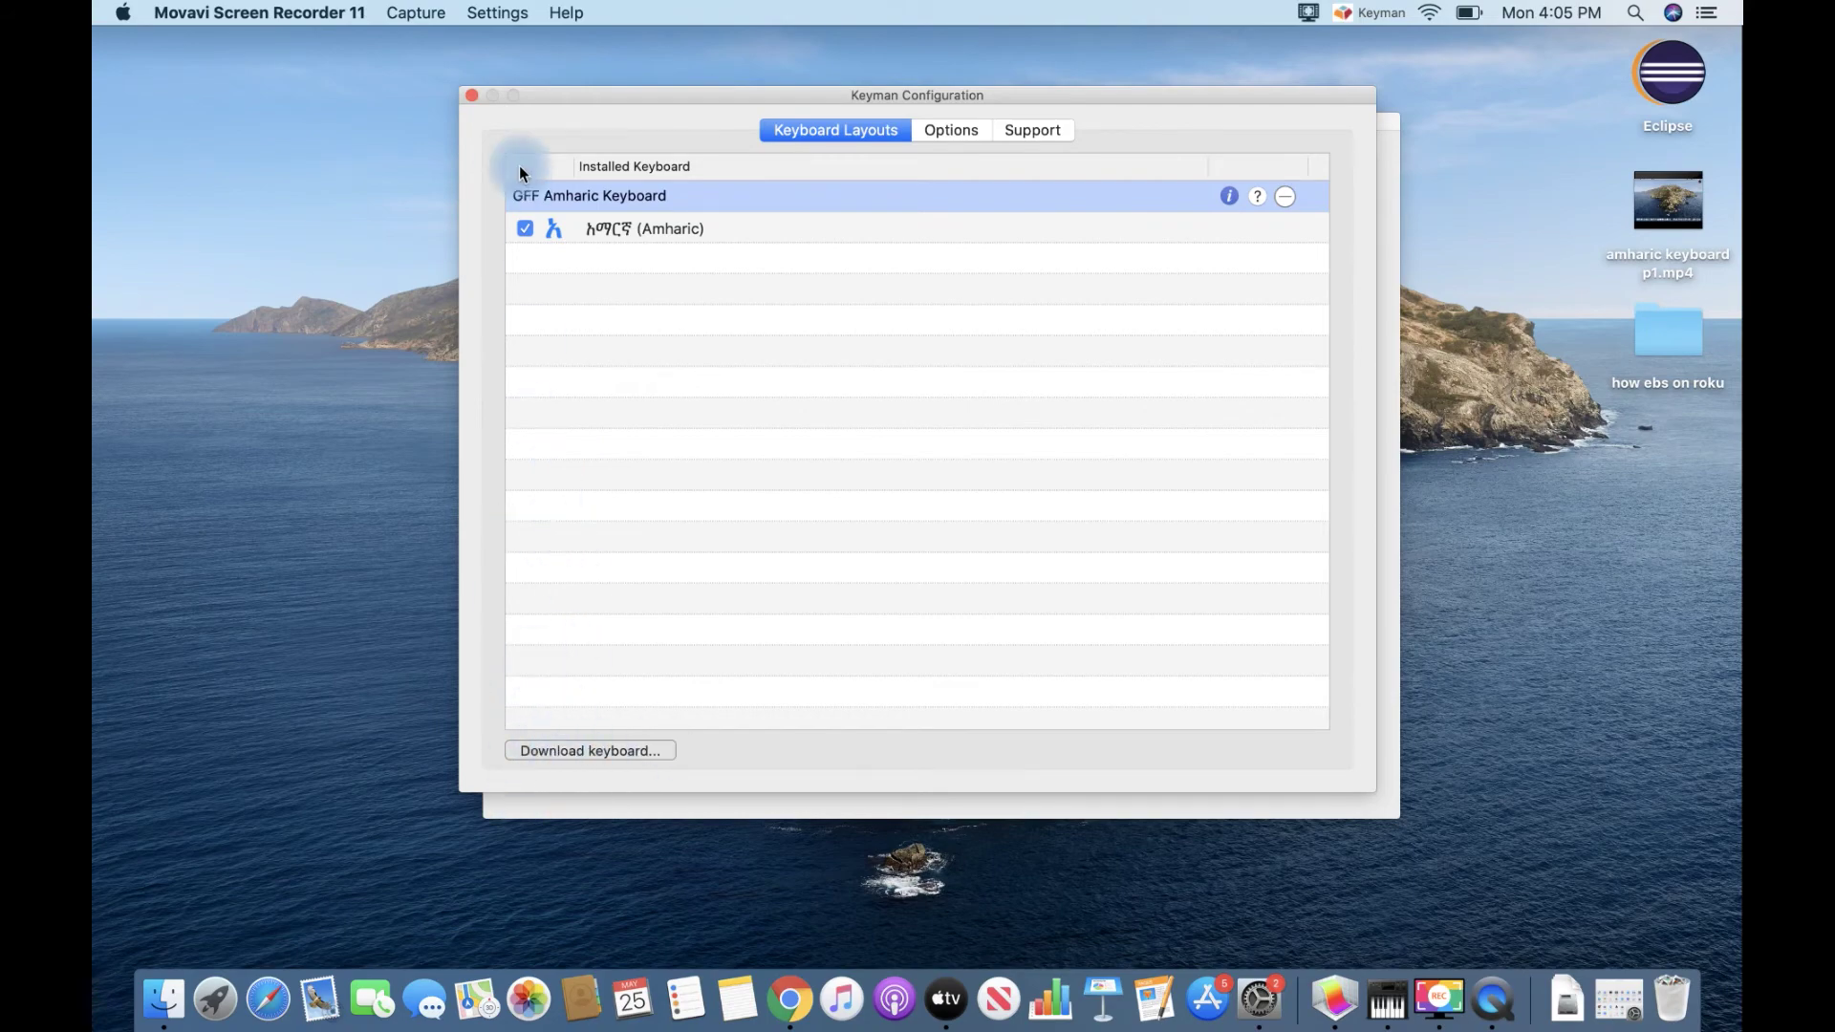
# Dismiss the Download Complete notice and close the GFF Amharic package info (version 1.9.1) after reviewing it
pyautogui.click(471, 94)
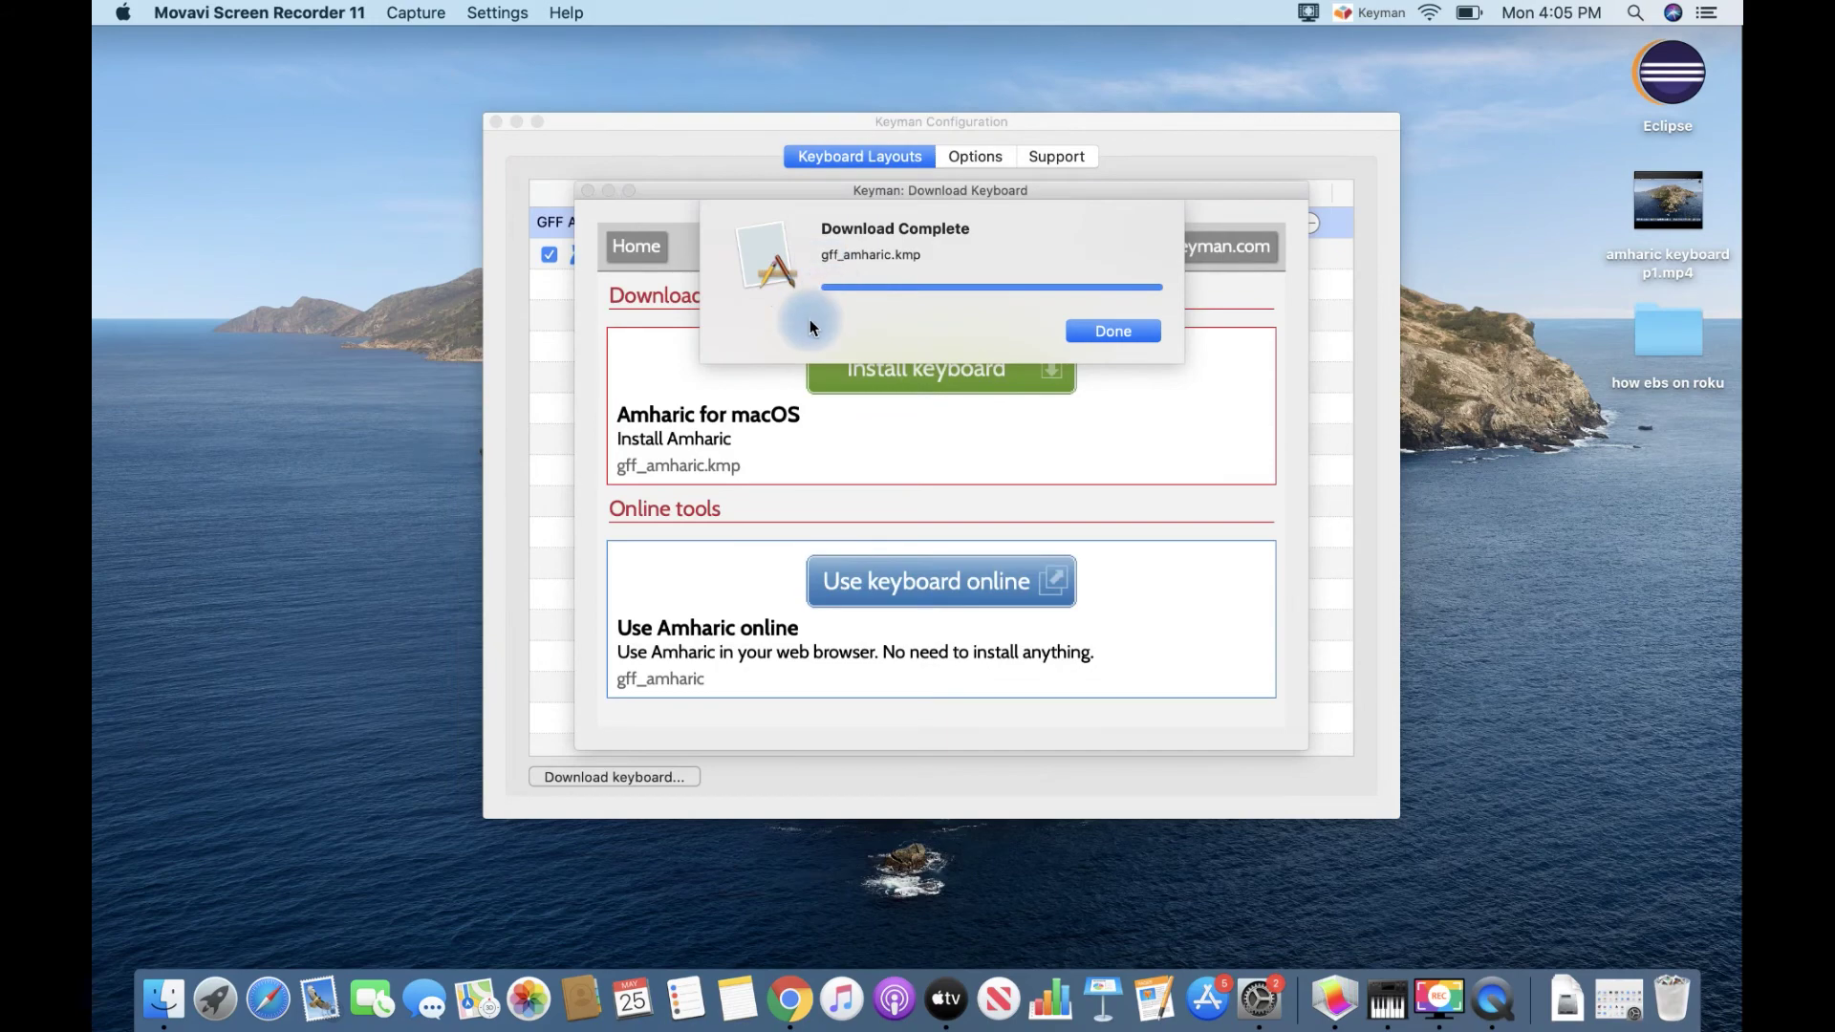
pyautogui.click(1143, 331)
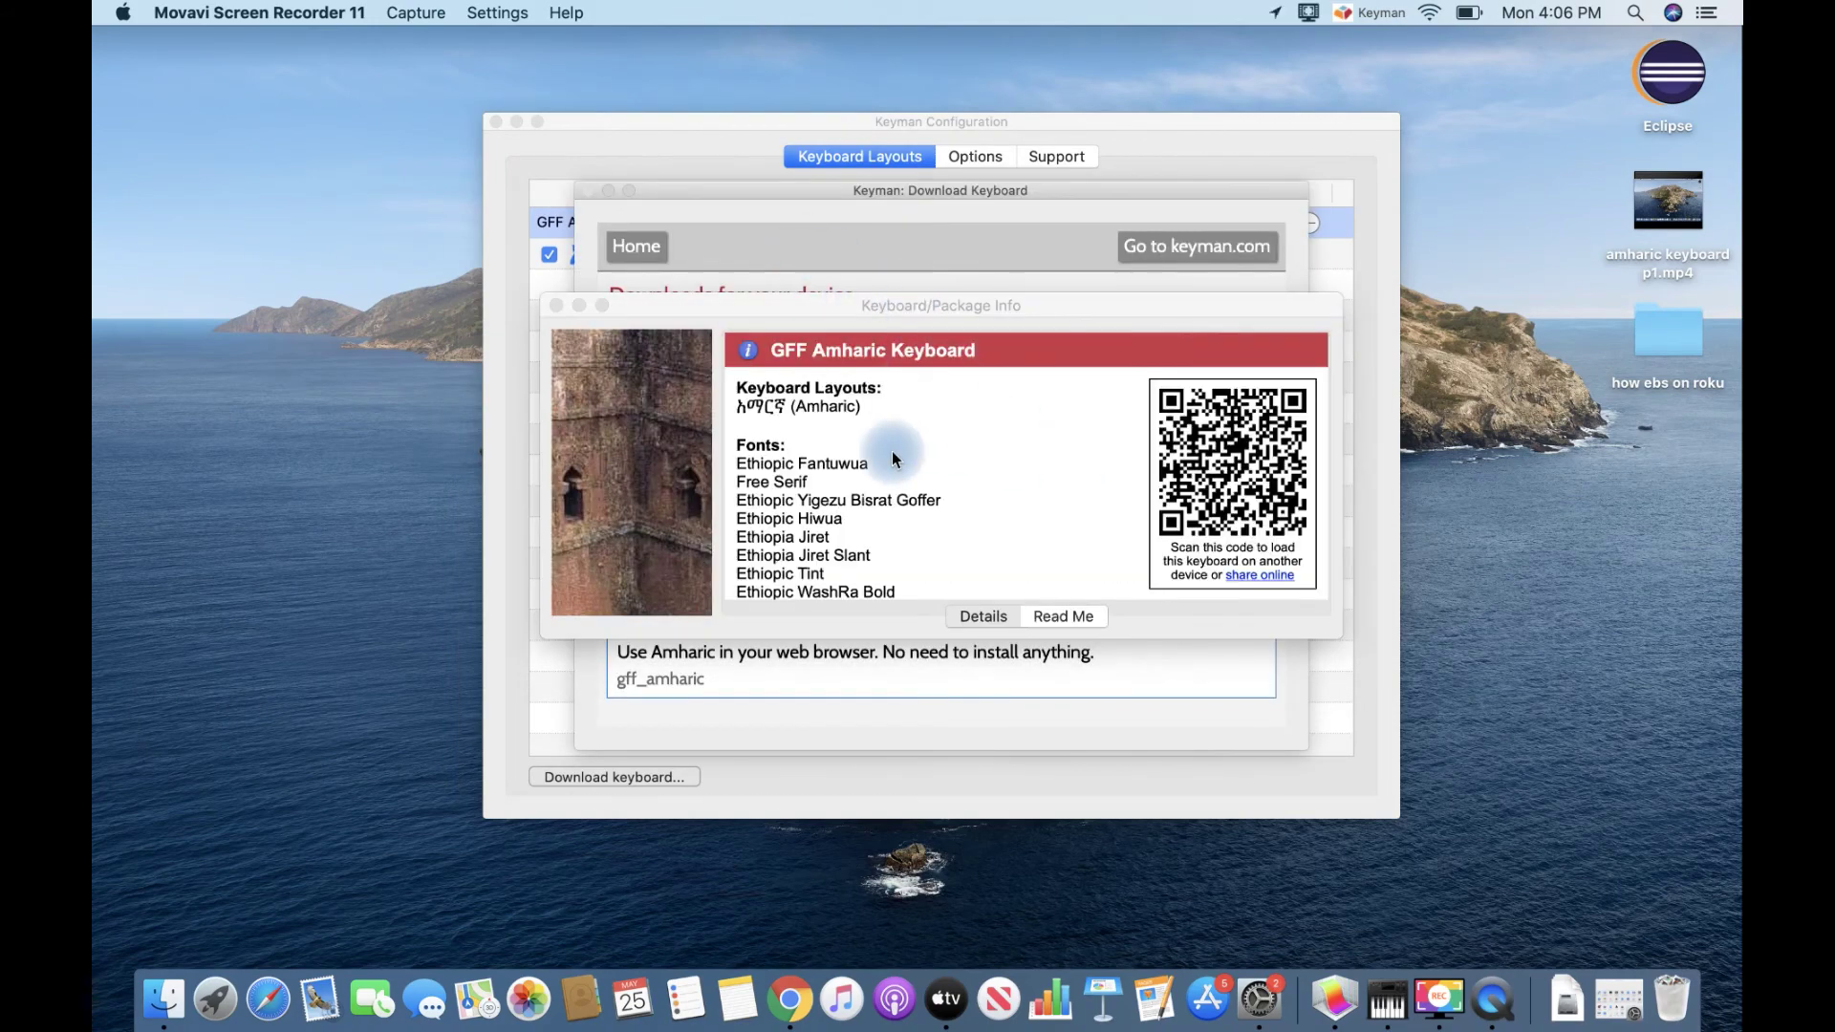
pyautogui.scroll(-3, 894, 458)
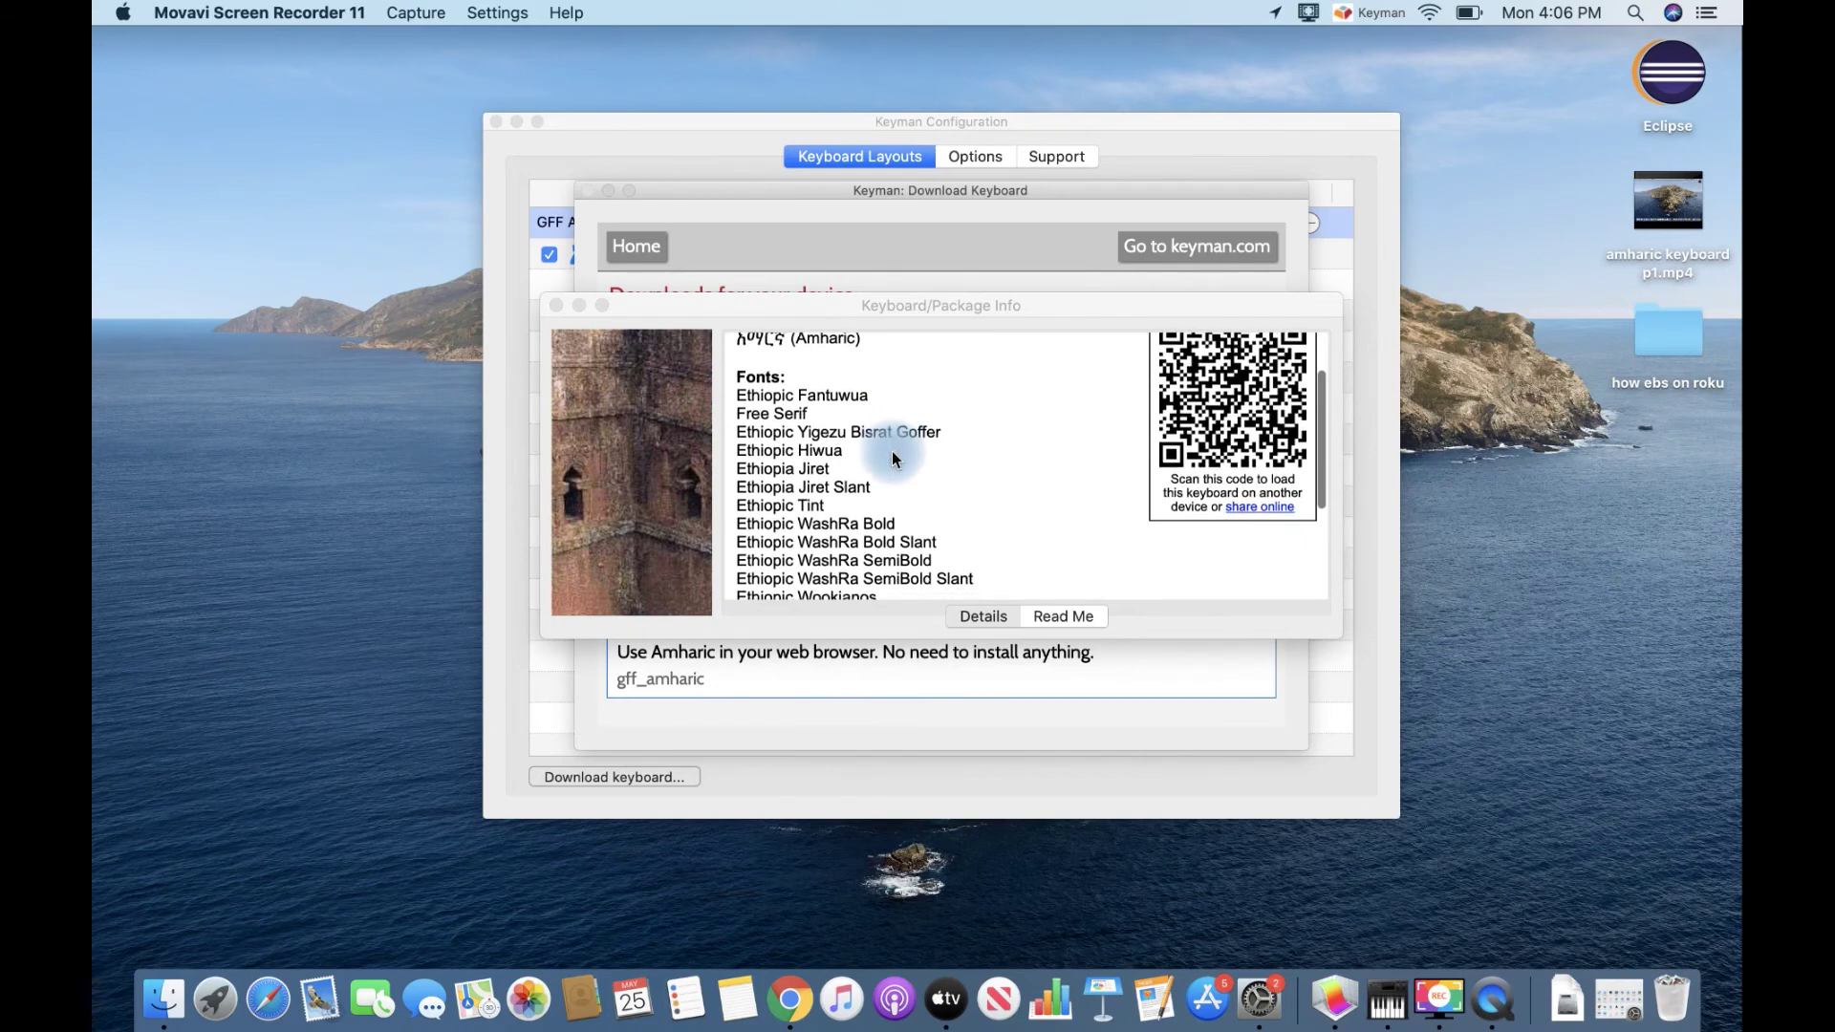
pyautogui.scroll(-5, 885, 399)
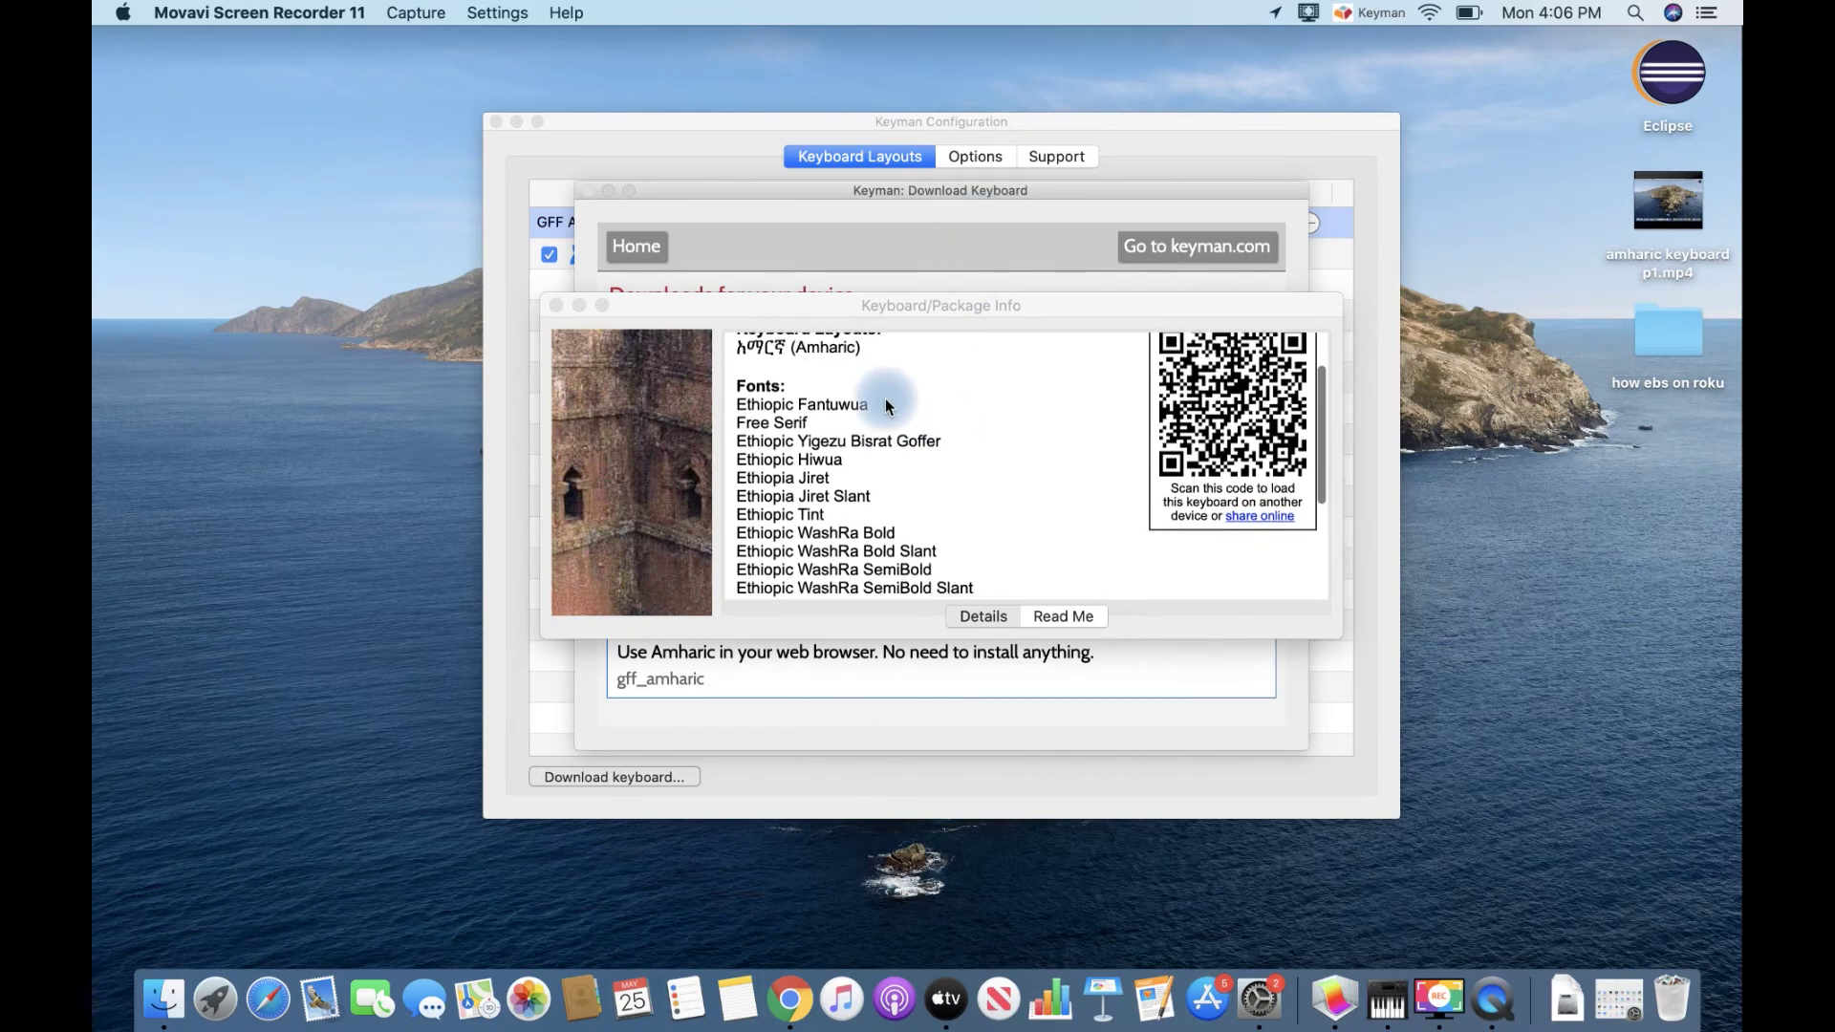
pyautogui.scroll(5, 885, 397)
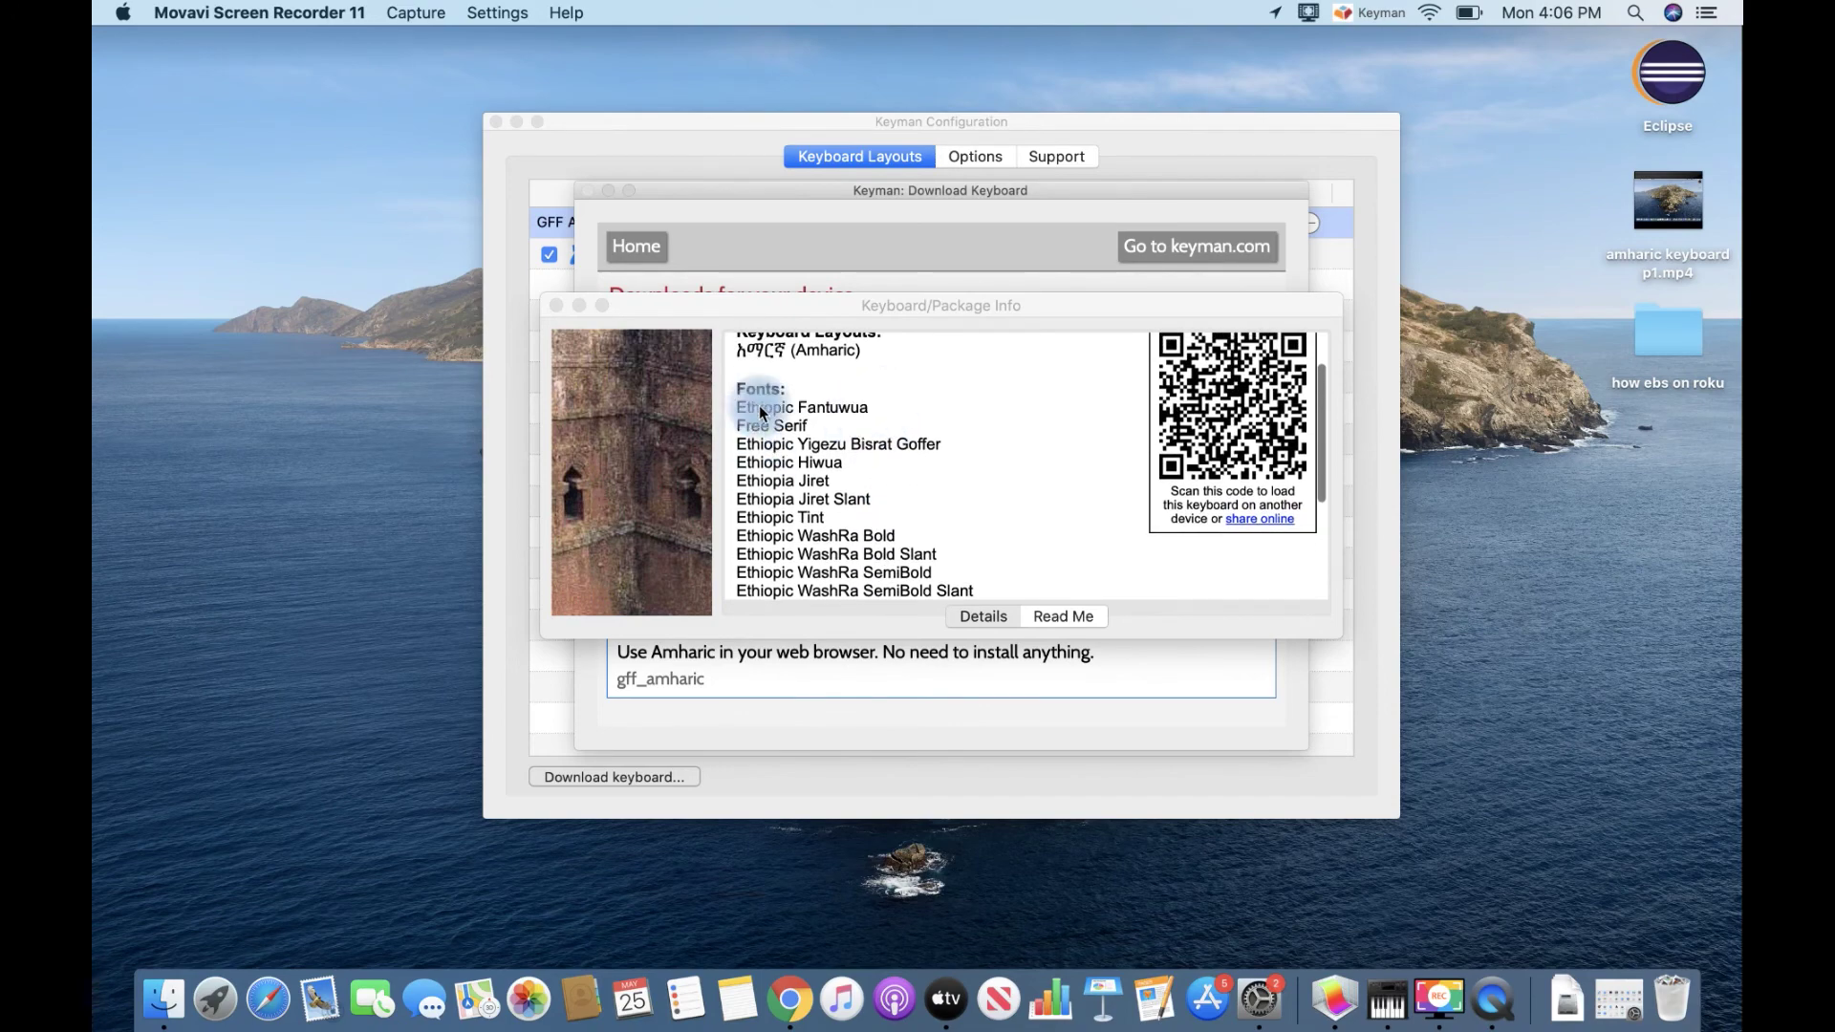
pyautogui.scroll(-1, 822, 360)
pyautogui.scroll(3, 821, 360)
pyautogui.scroll(-5, 822, 363)
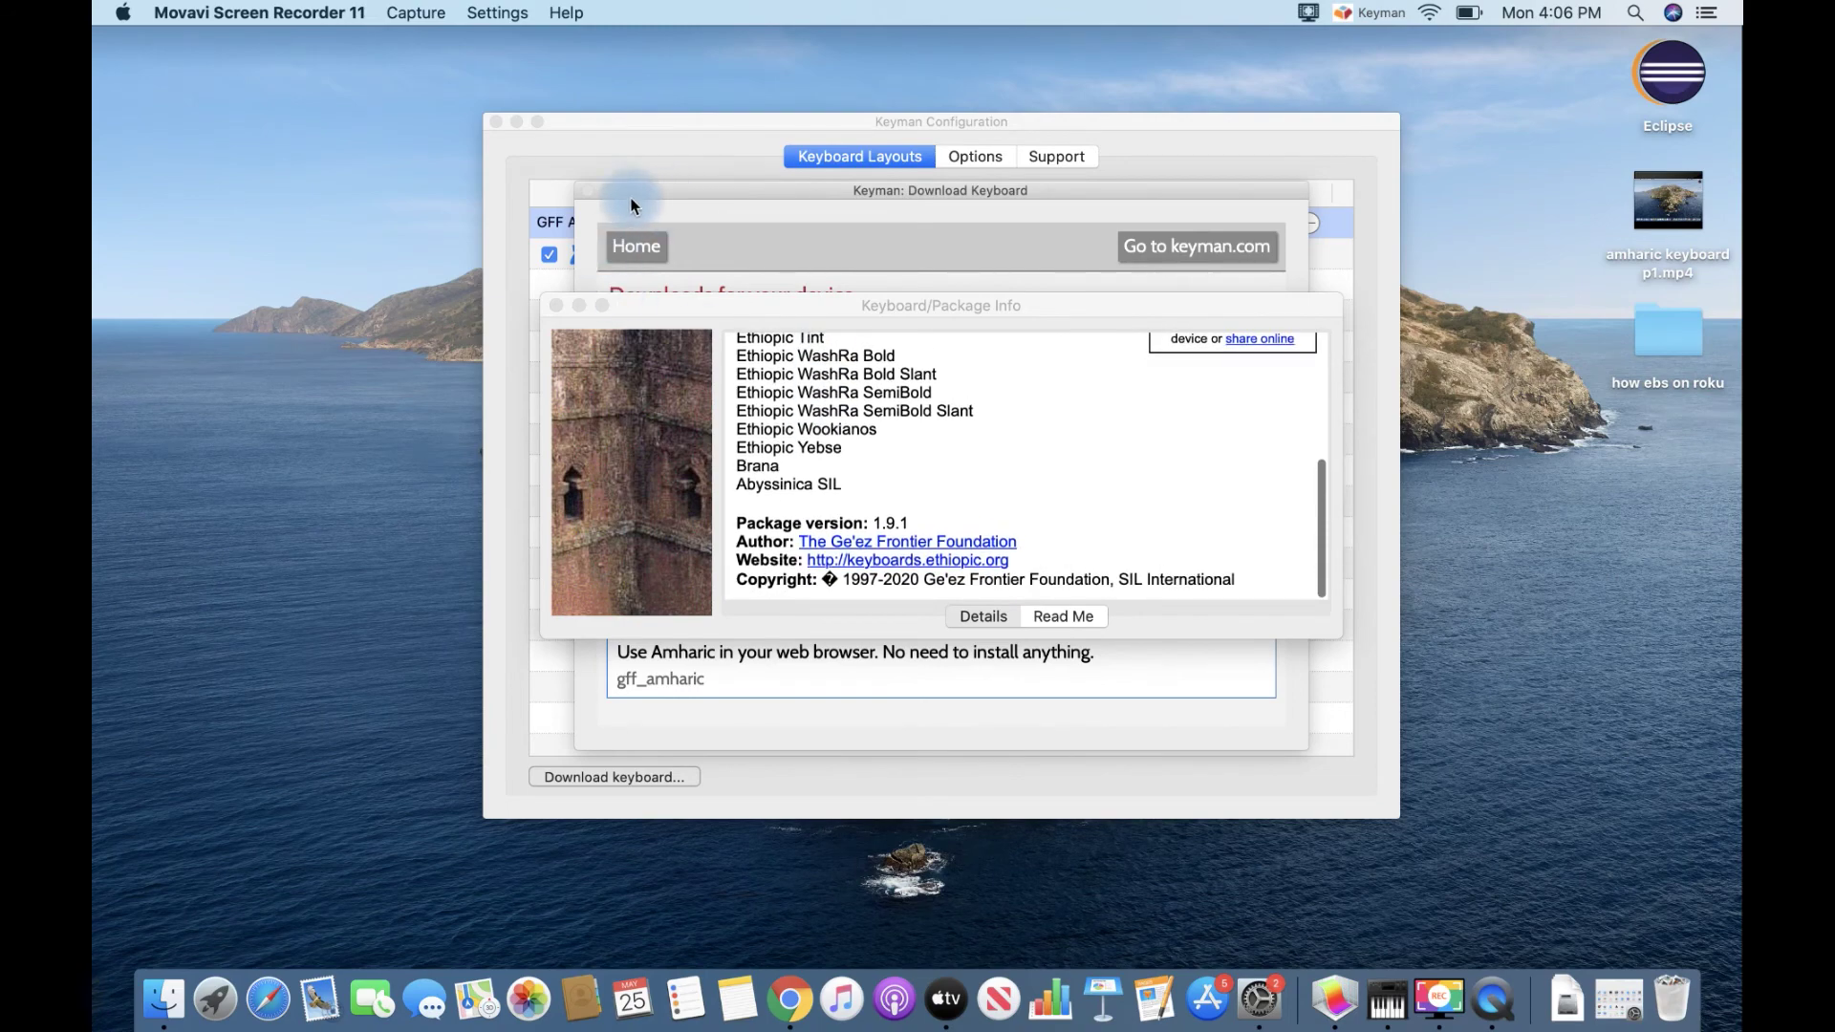
pyautogui.click(556, 305)
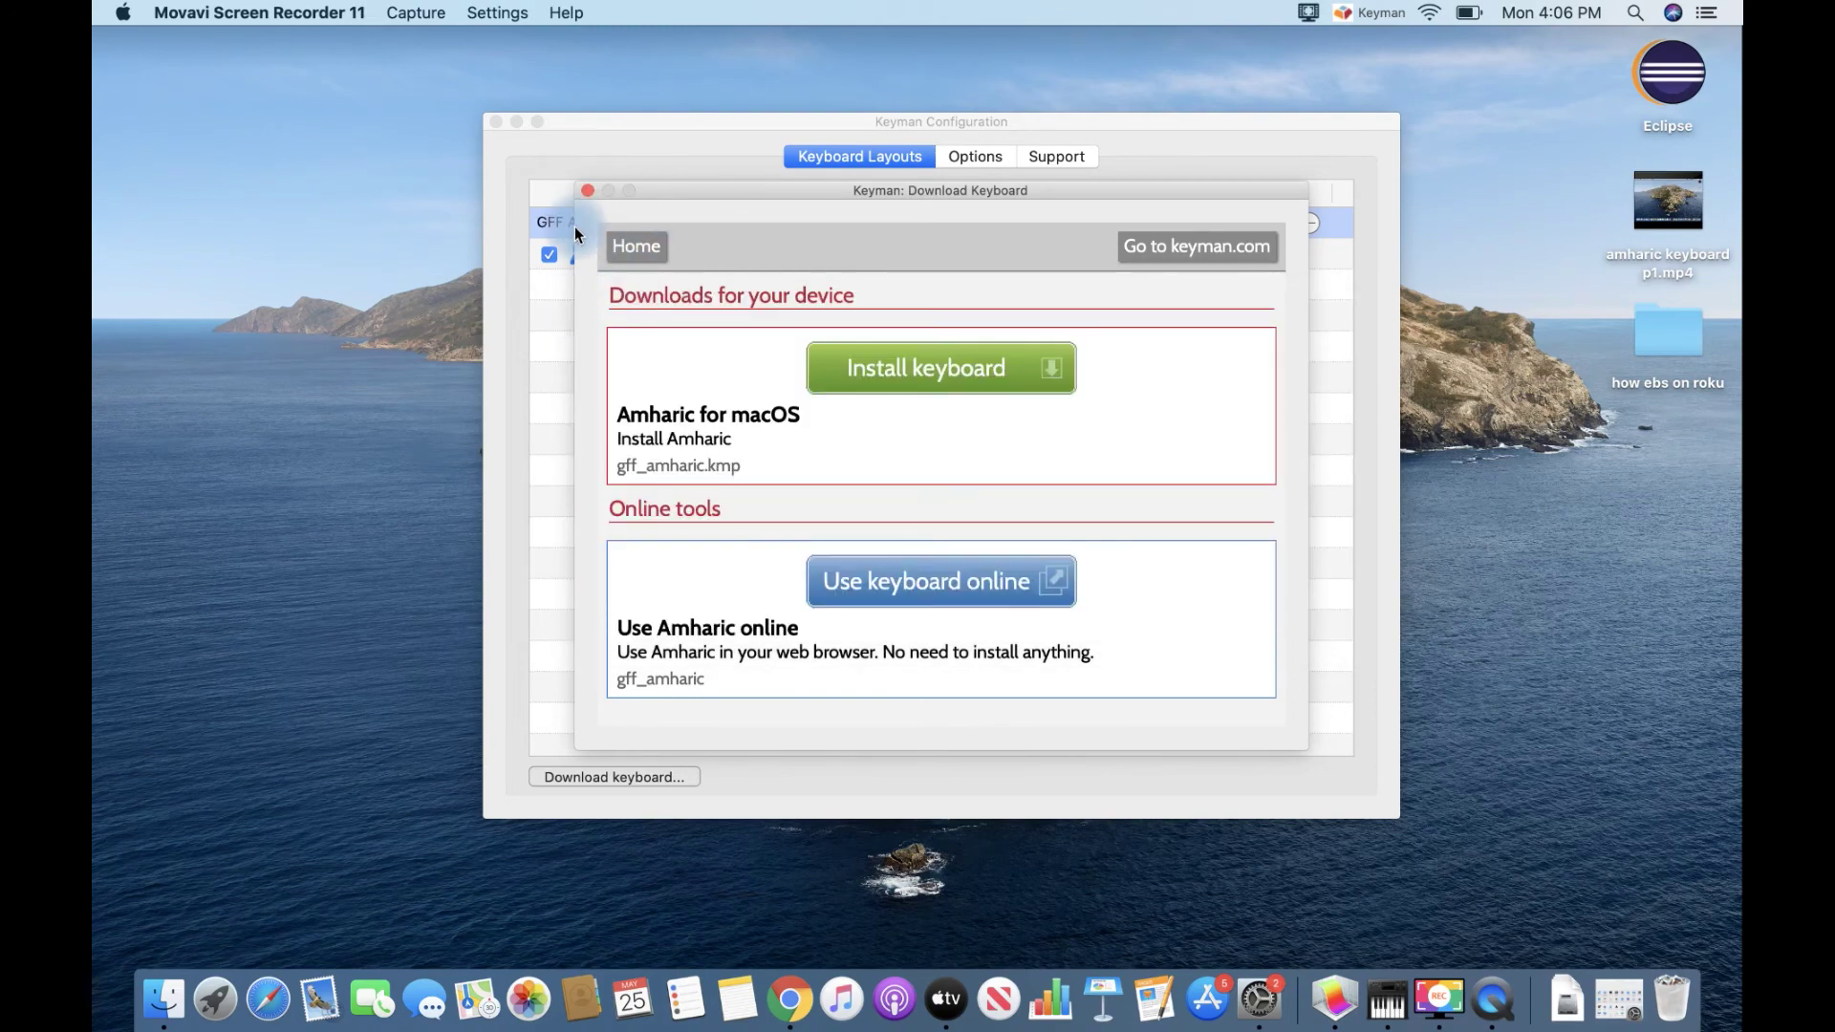
# Close Keyman's download windows and set Keyman as the active input source in the menu bar
pyautogui.click(587, 191)
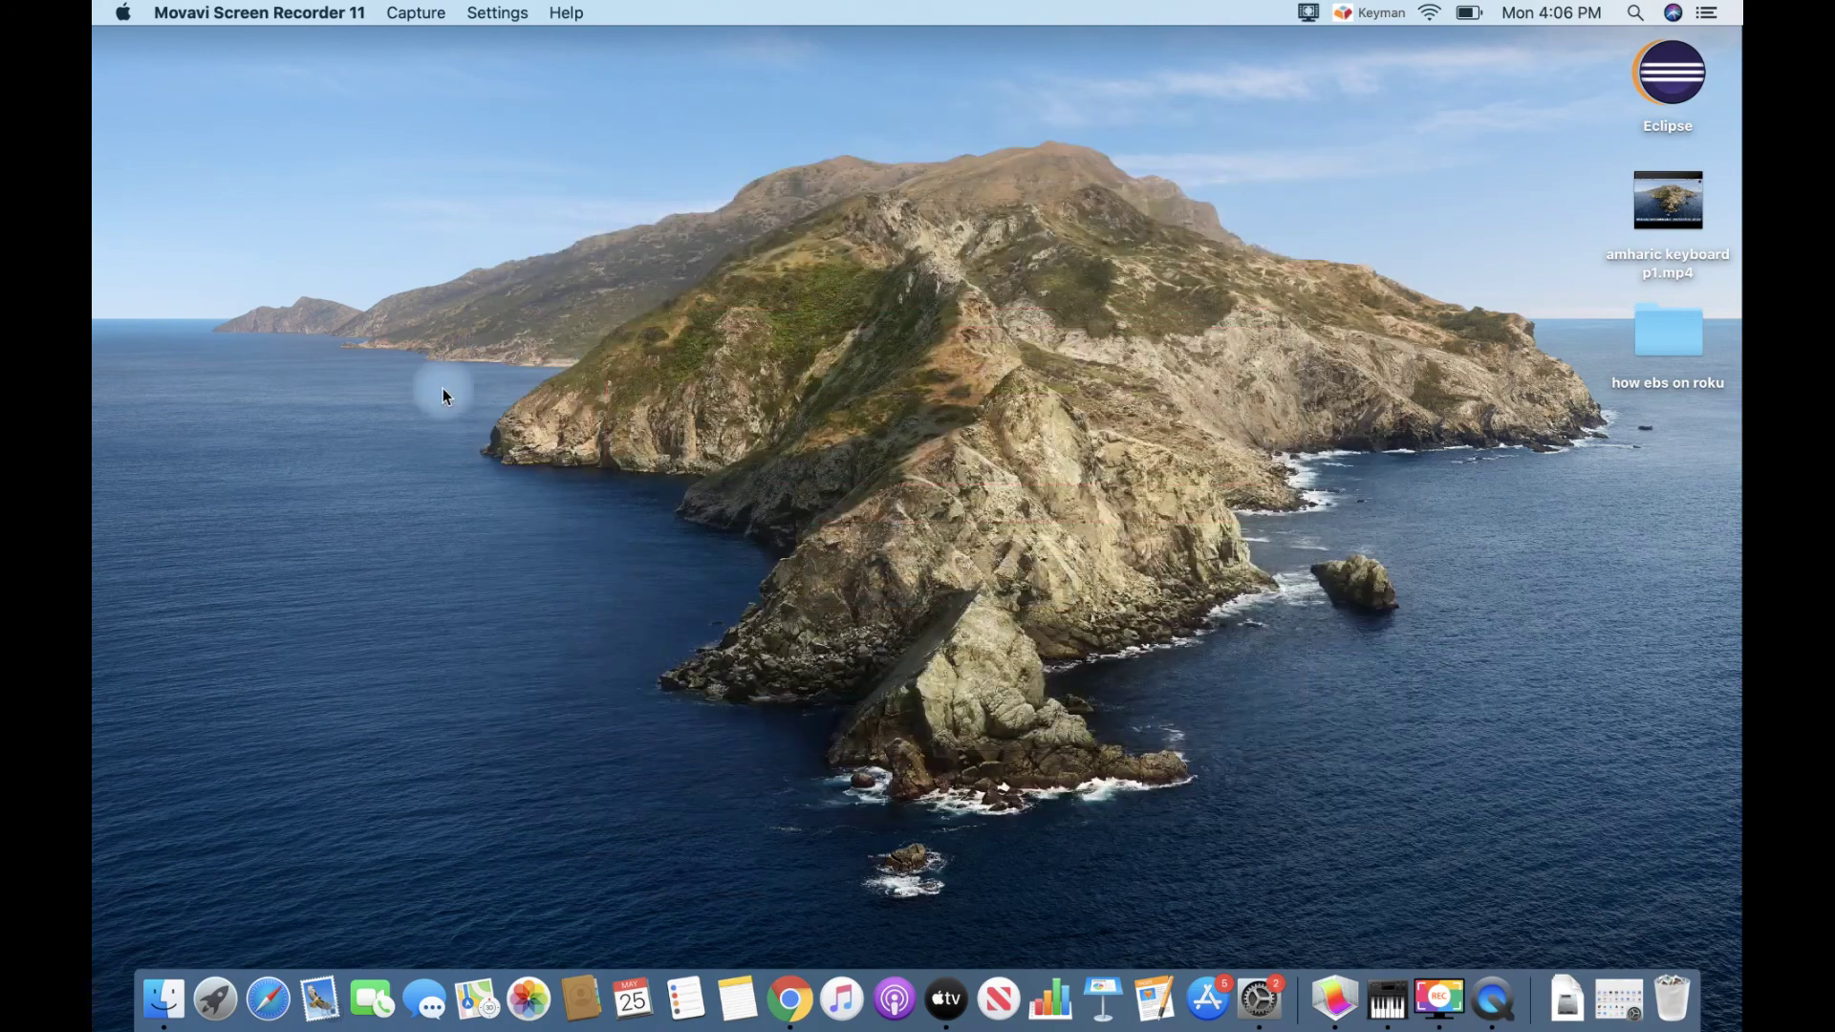
pyautogui.click(1370, 13)
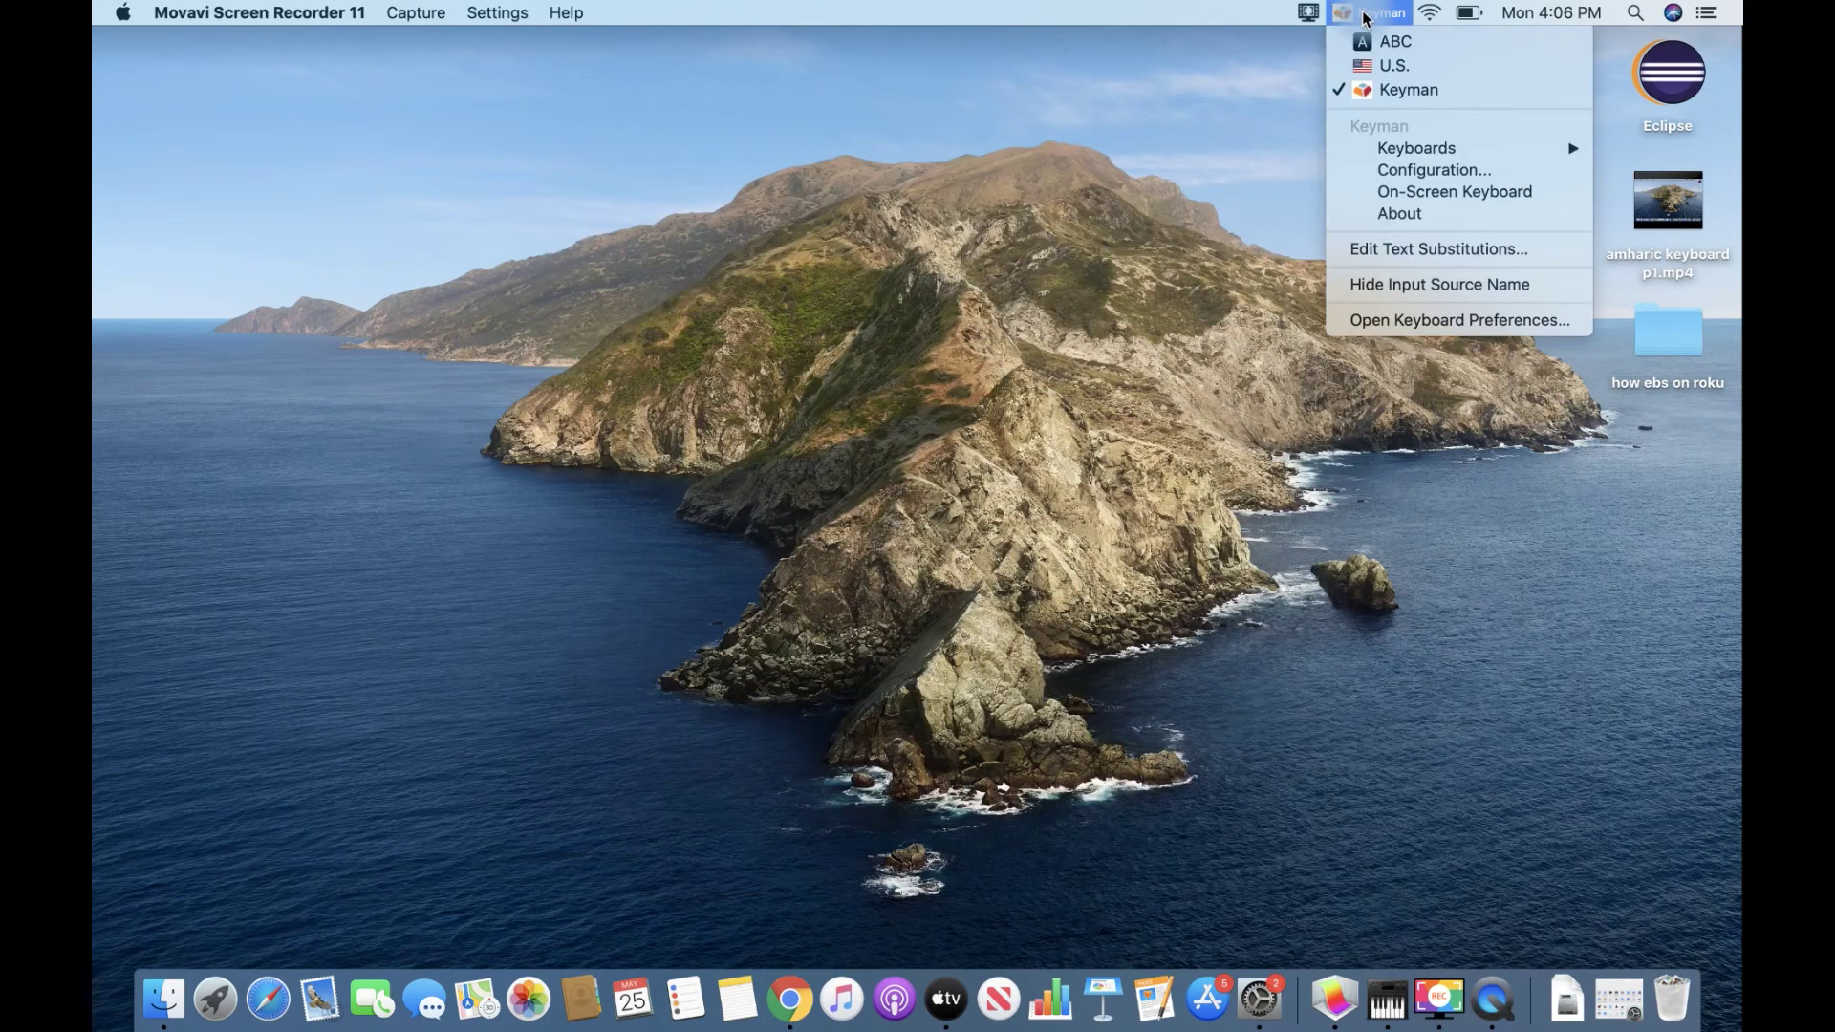
pyautogui.click(1372, 89)
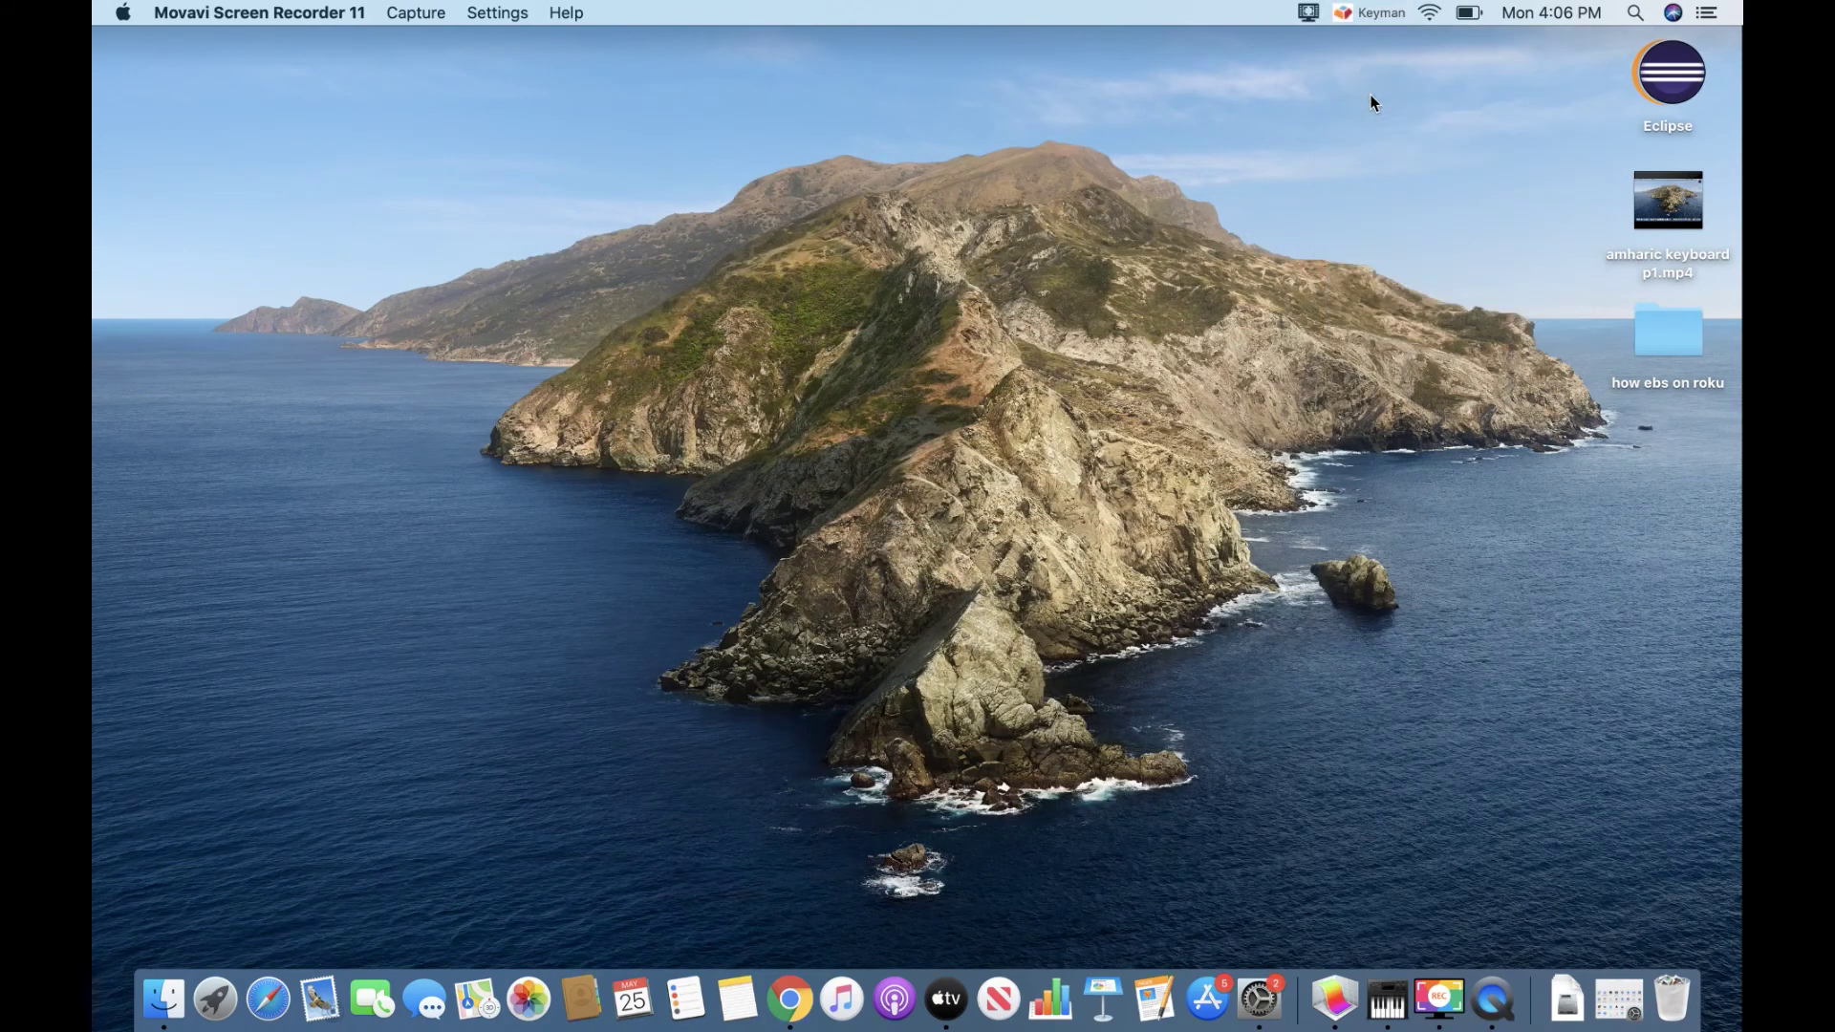
pyautogui.click(1344, 13)
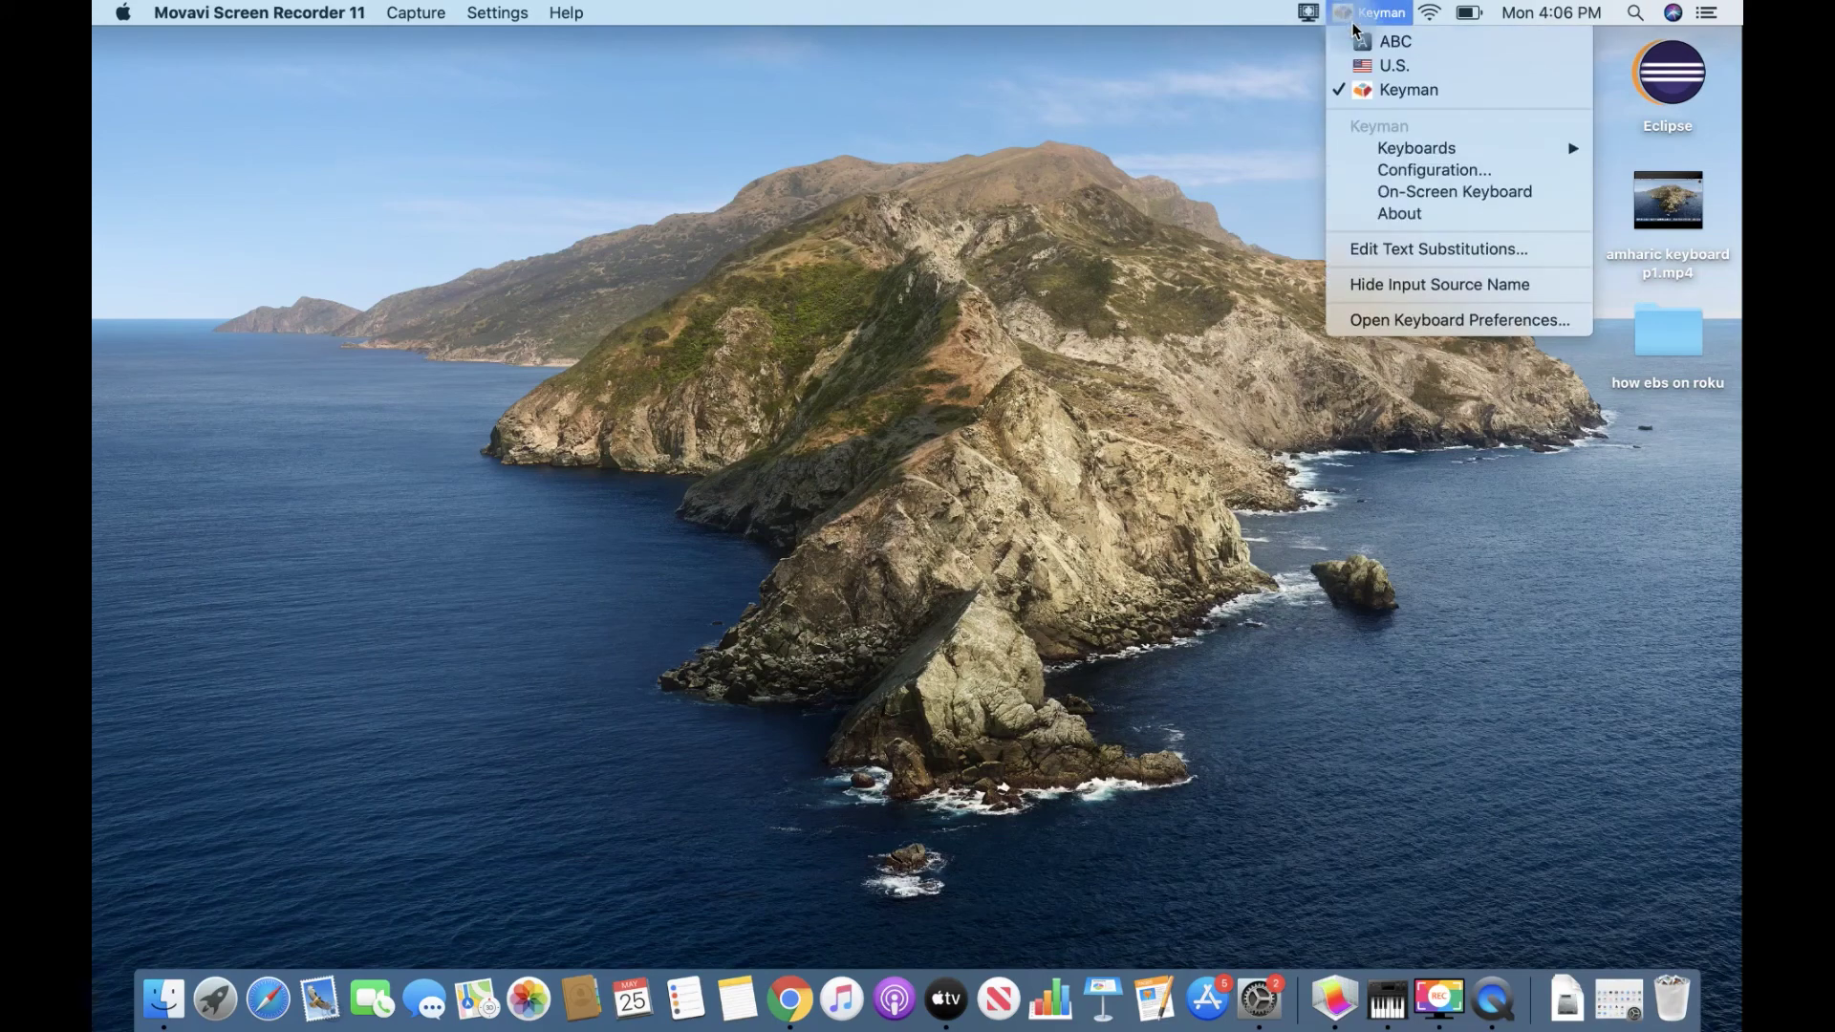
pyautogui.click(1053, 117)
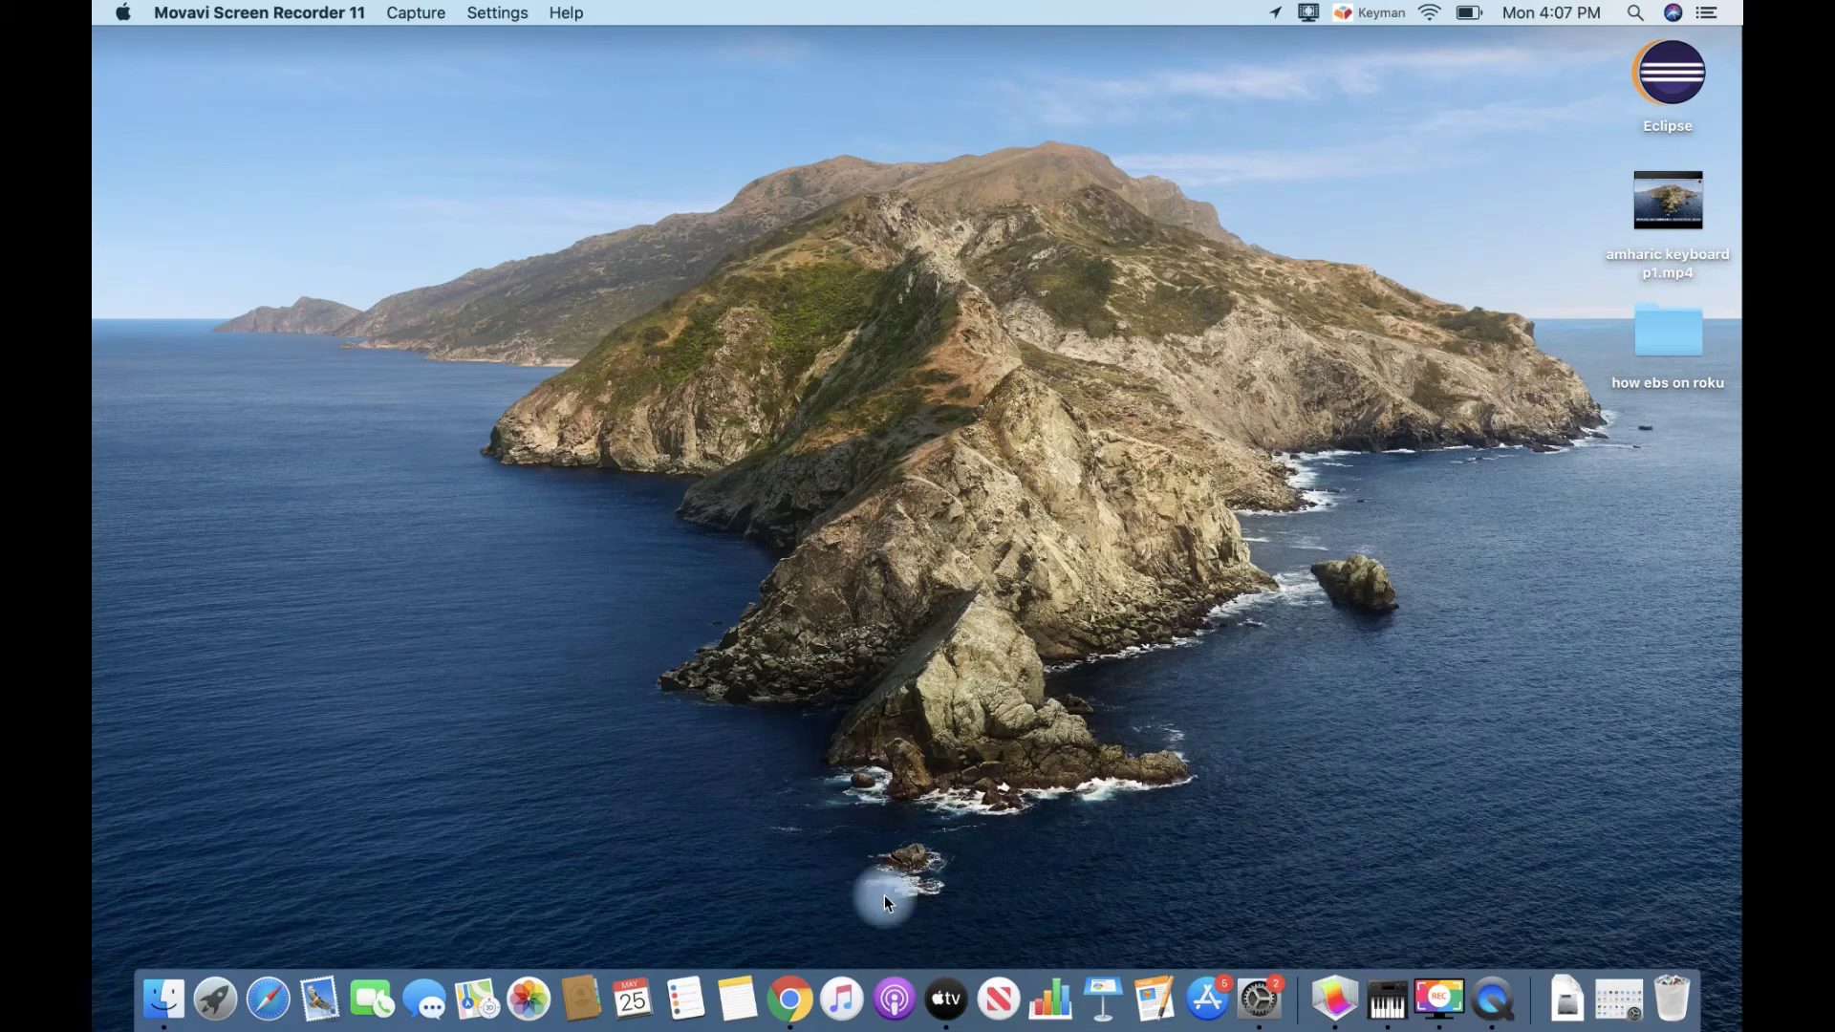
pyautogui.click(1372, 9)
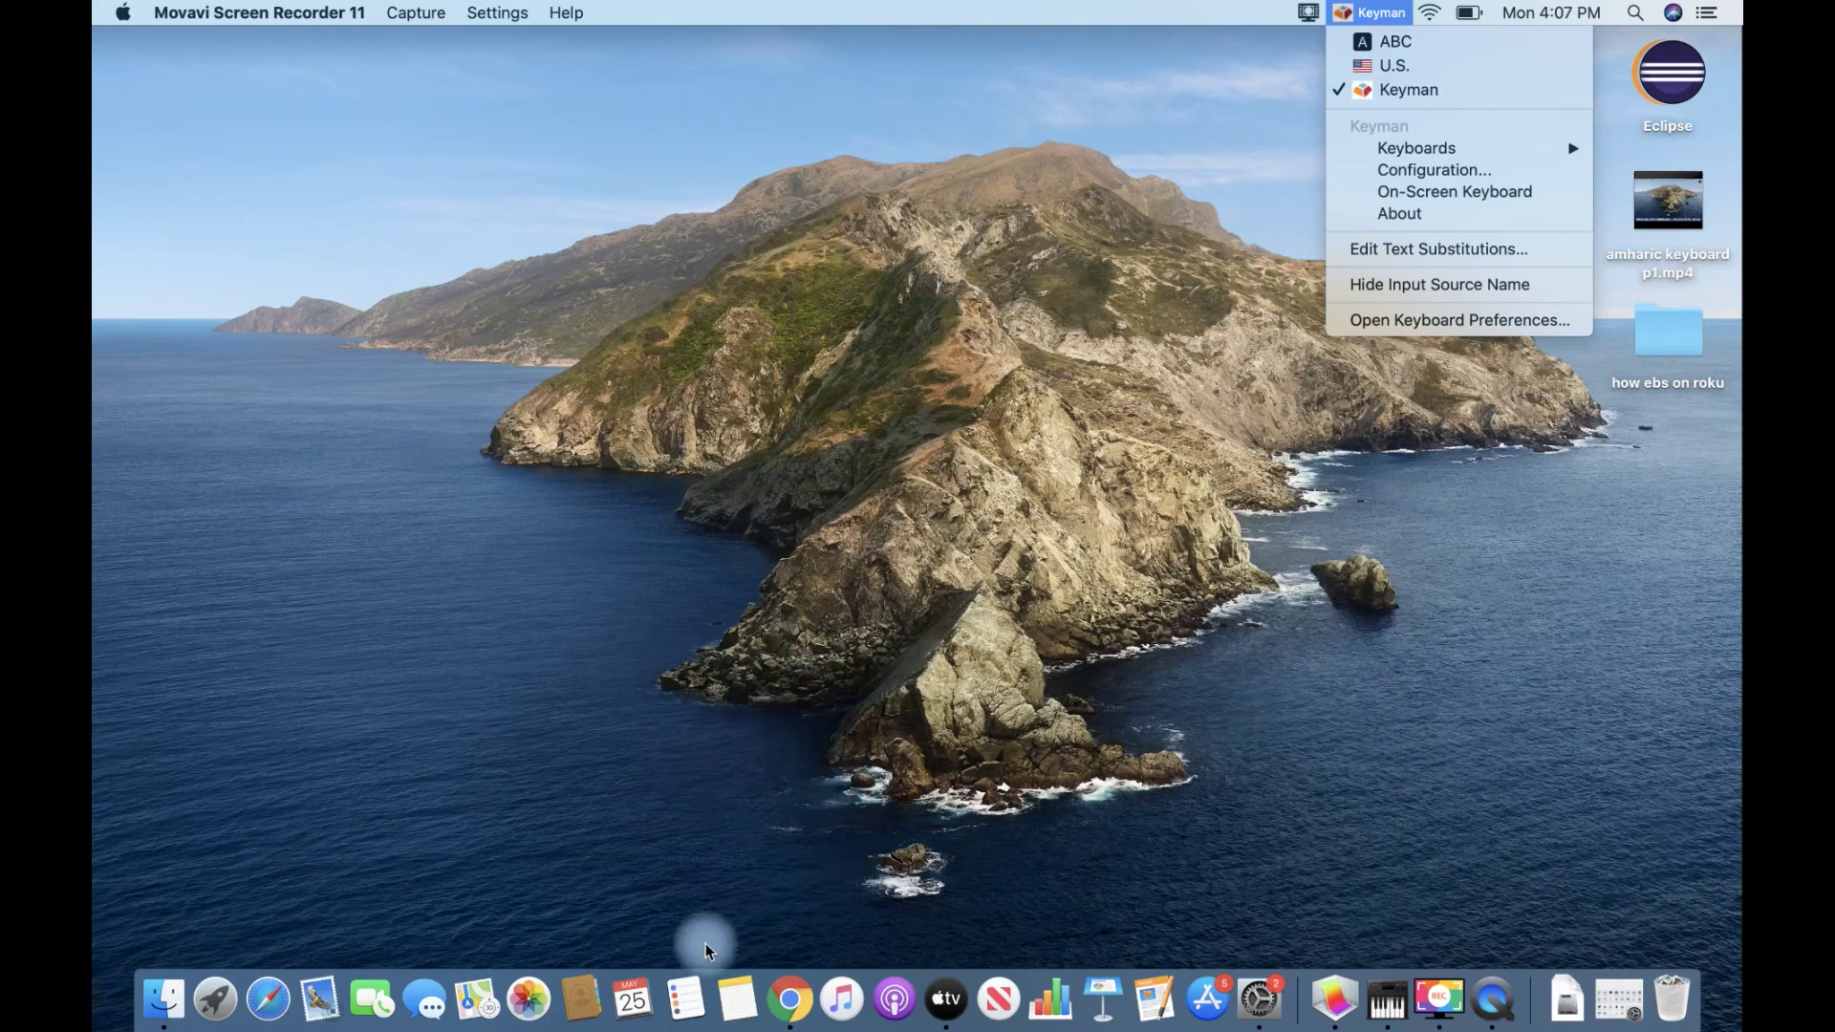
# Type a test Amharic phrase starting 'ሰላም' in Notes, erase it, and close the Notes window
pyautogui.click(735, 1000)
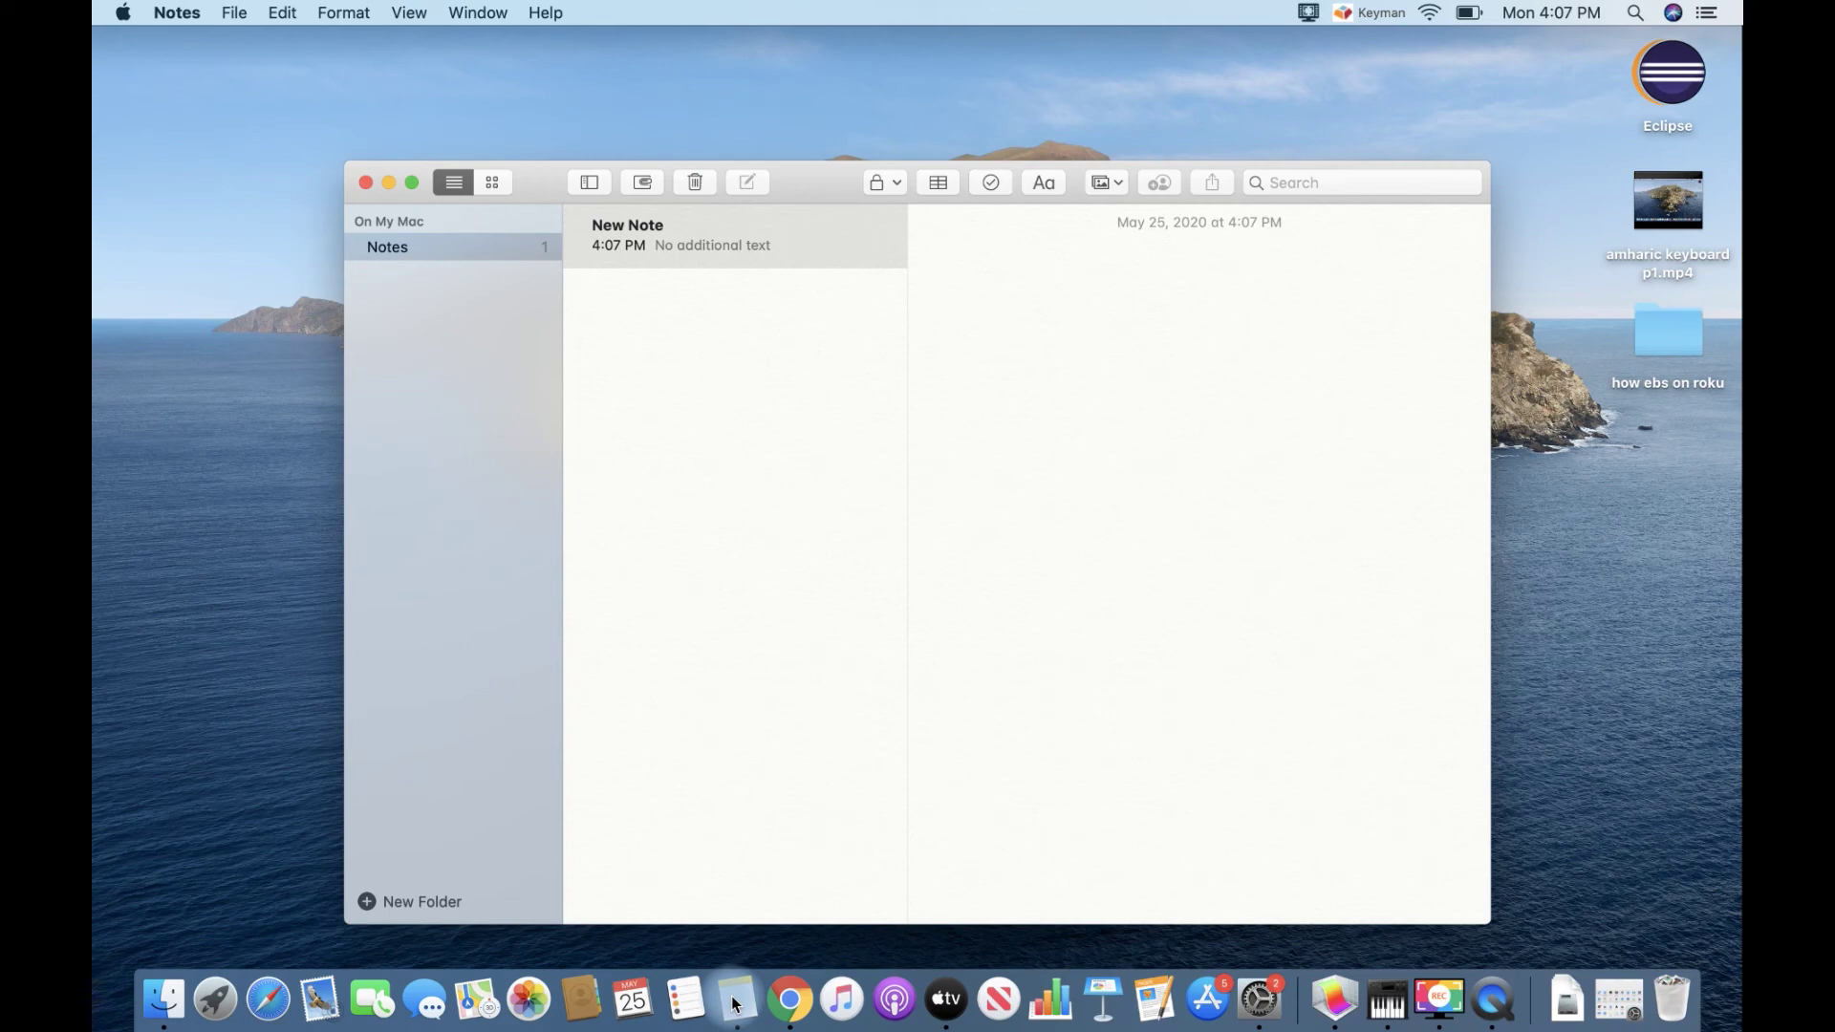
pyautogui.write('ሰላ')
pyautogui.write('a')
pyautogui.write('ም ')
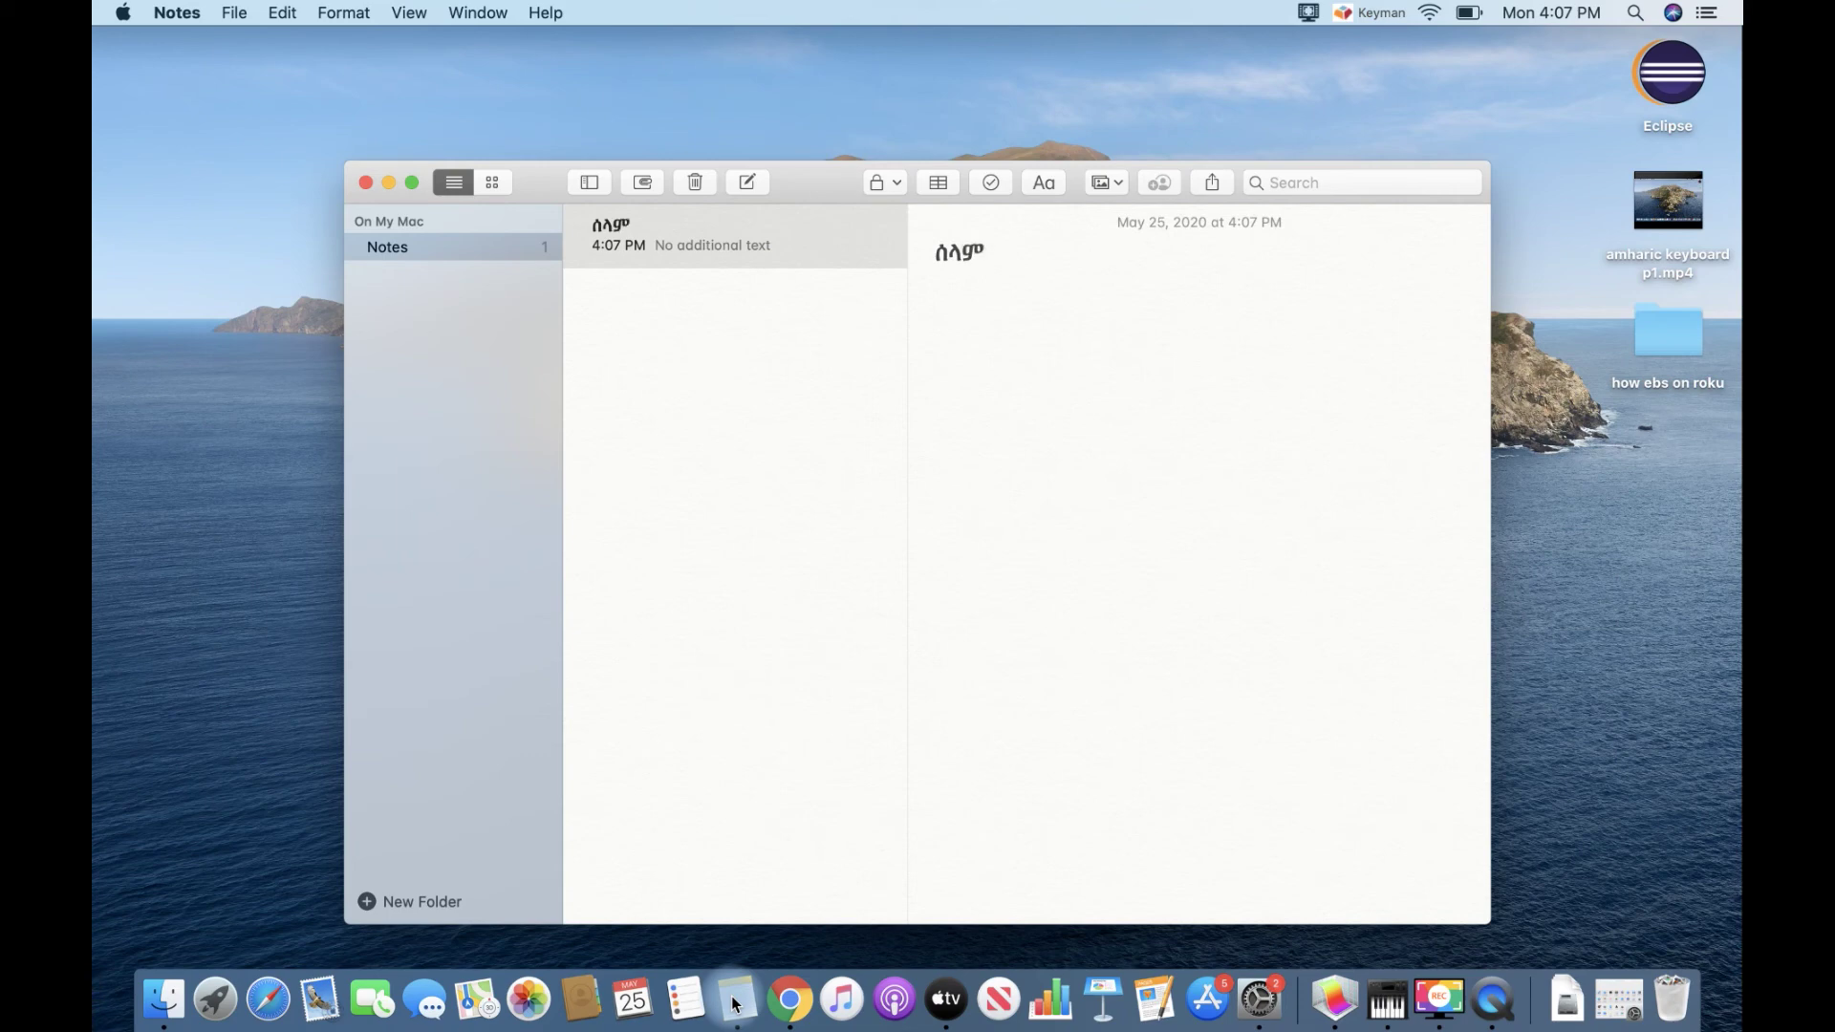
pyautogui.write('ት')
pyautogui.write('i')
pyautogui.write('ዩ')
pyautogui.write('ብ')
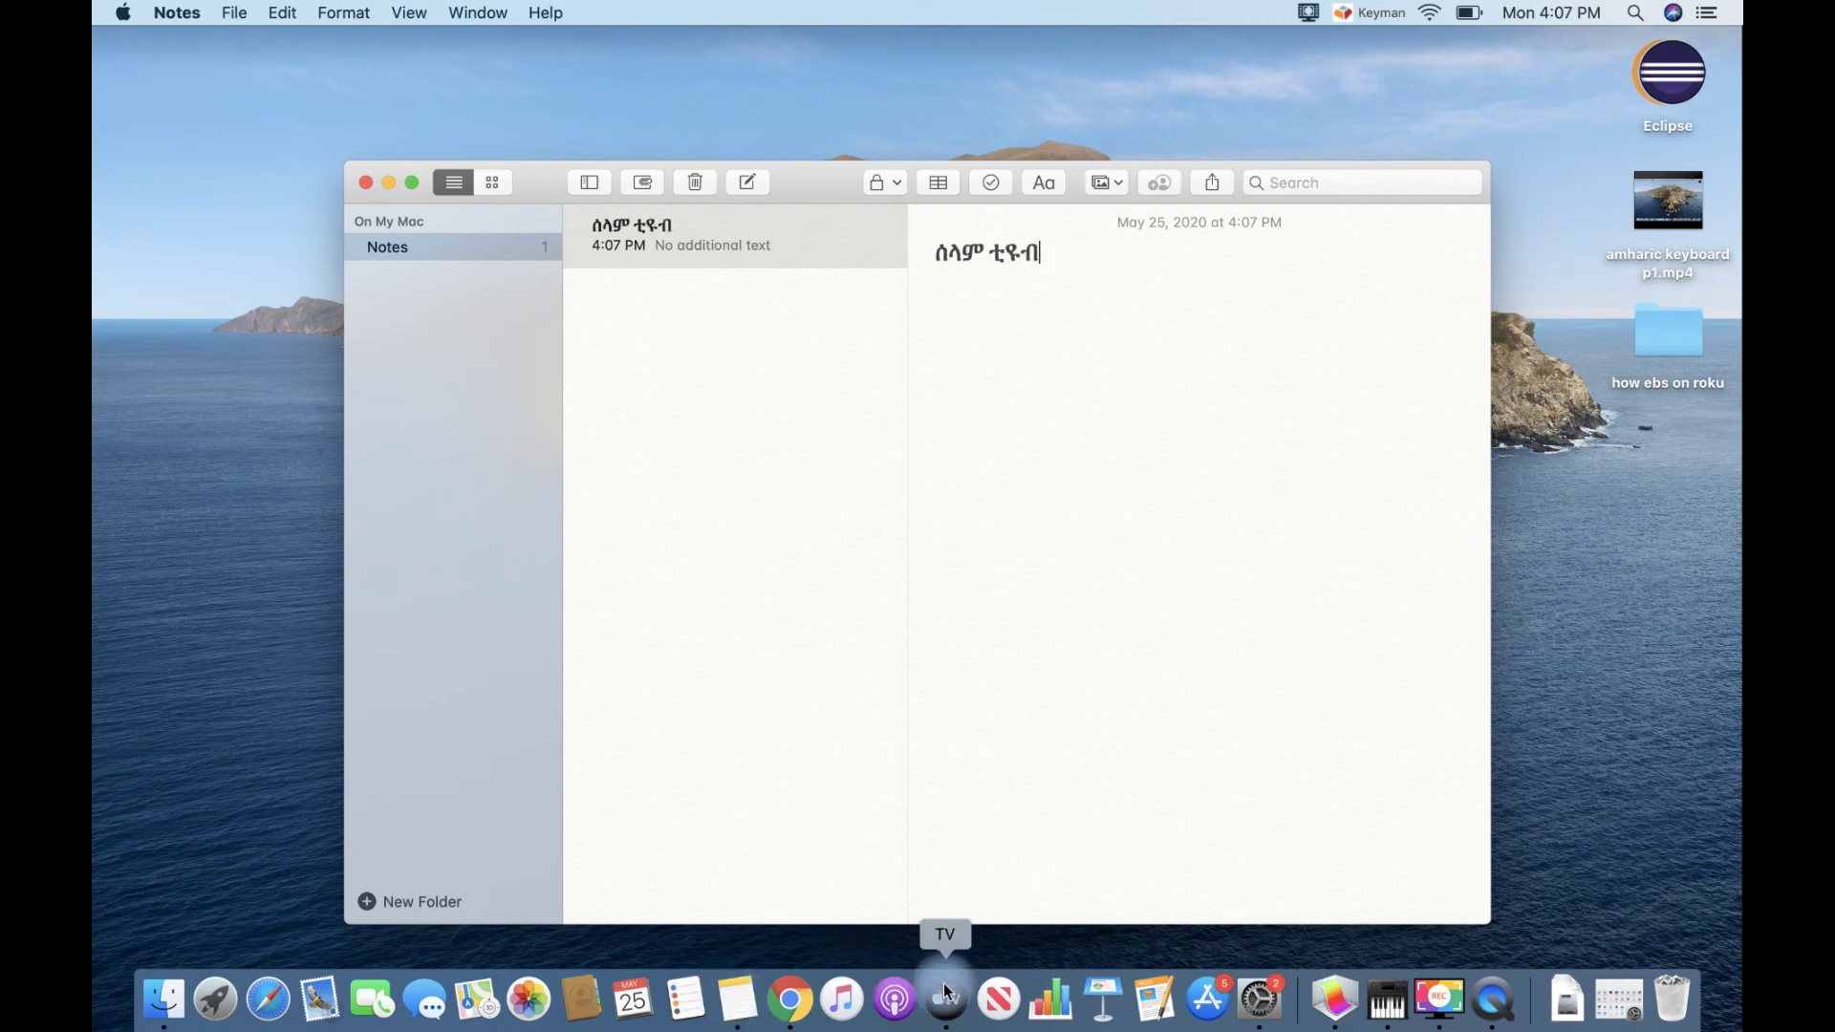
pyautogui.write('ብሳጅህፍቀኢፍልህቀል')
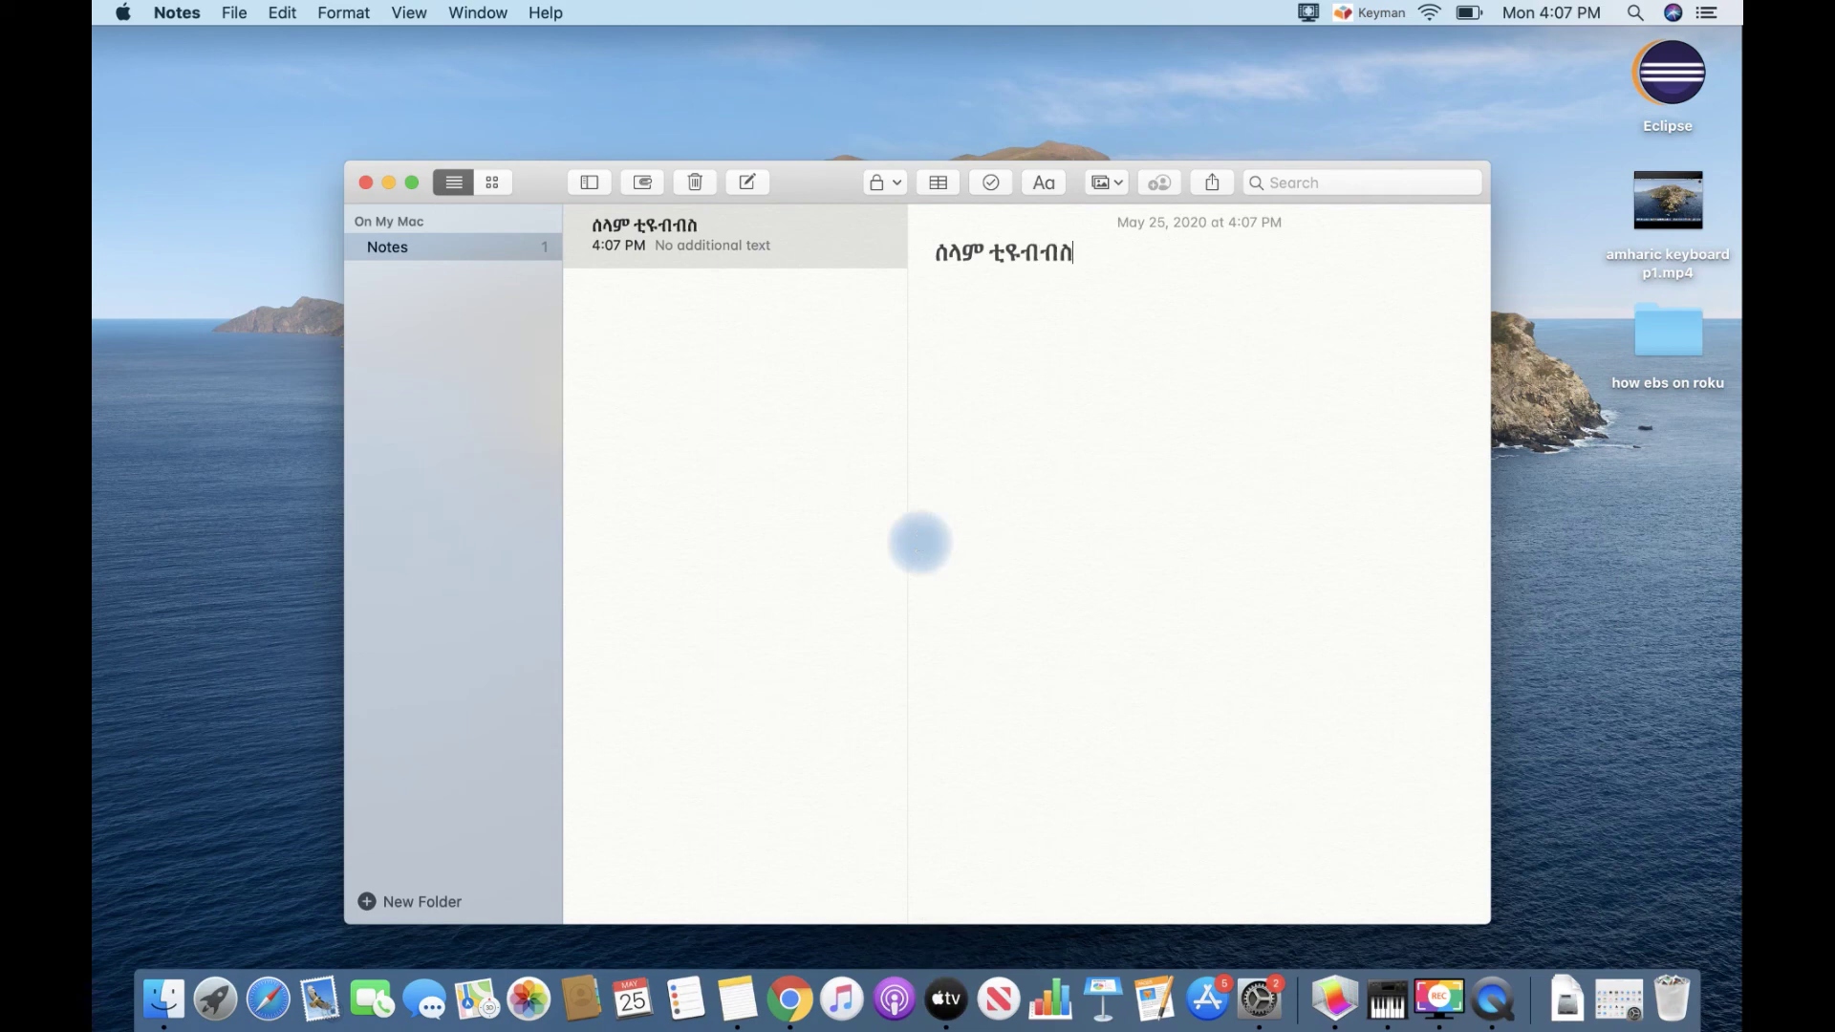
pyautogui.press('BackSpace')
pyautogui.press('BackSpace')
pyautogui.press('BackSpace')
pyautogui.press('BackSpace')
pyautogui.press('BackSpace')
pyautogui.press('BackSpace')
pyautogui.press('BackSpace')
pyautogui.press('BackSpace')
pyautogui.press('BackSpace')
pyautogui.press('BackSpace')
pyautogui.press('BackSpace')
pyautogui.press('BackSpace')
pyautogui.press('BackSpace')
pyautogui.press('BackSpace')
pyautogui.press('BackSpace')
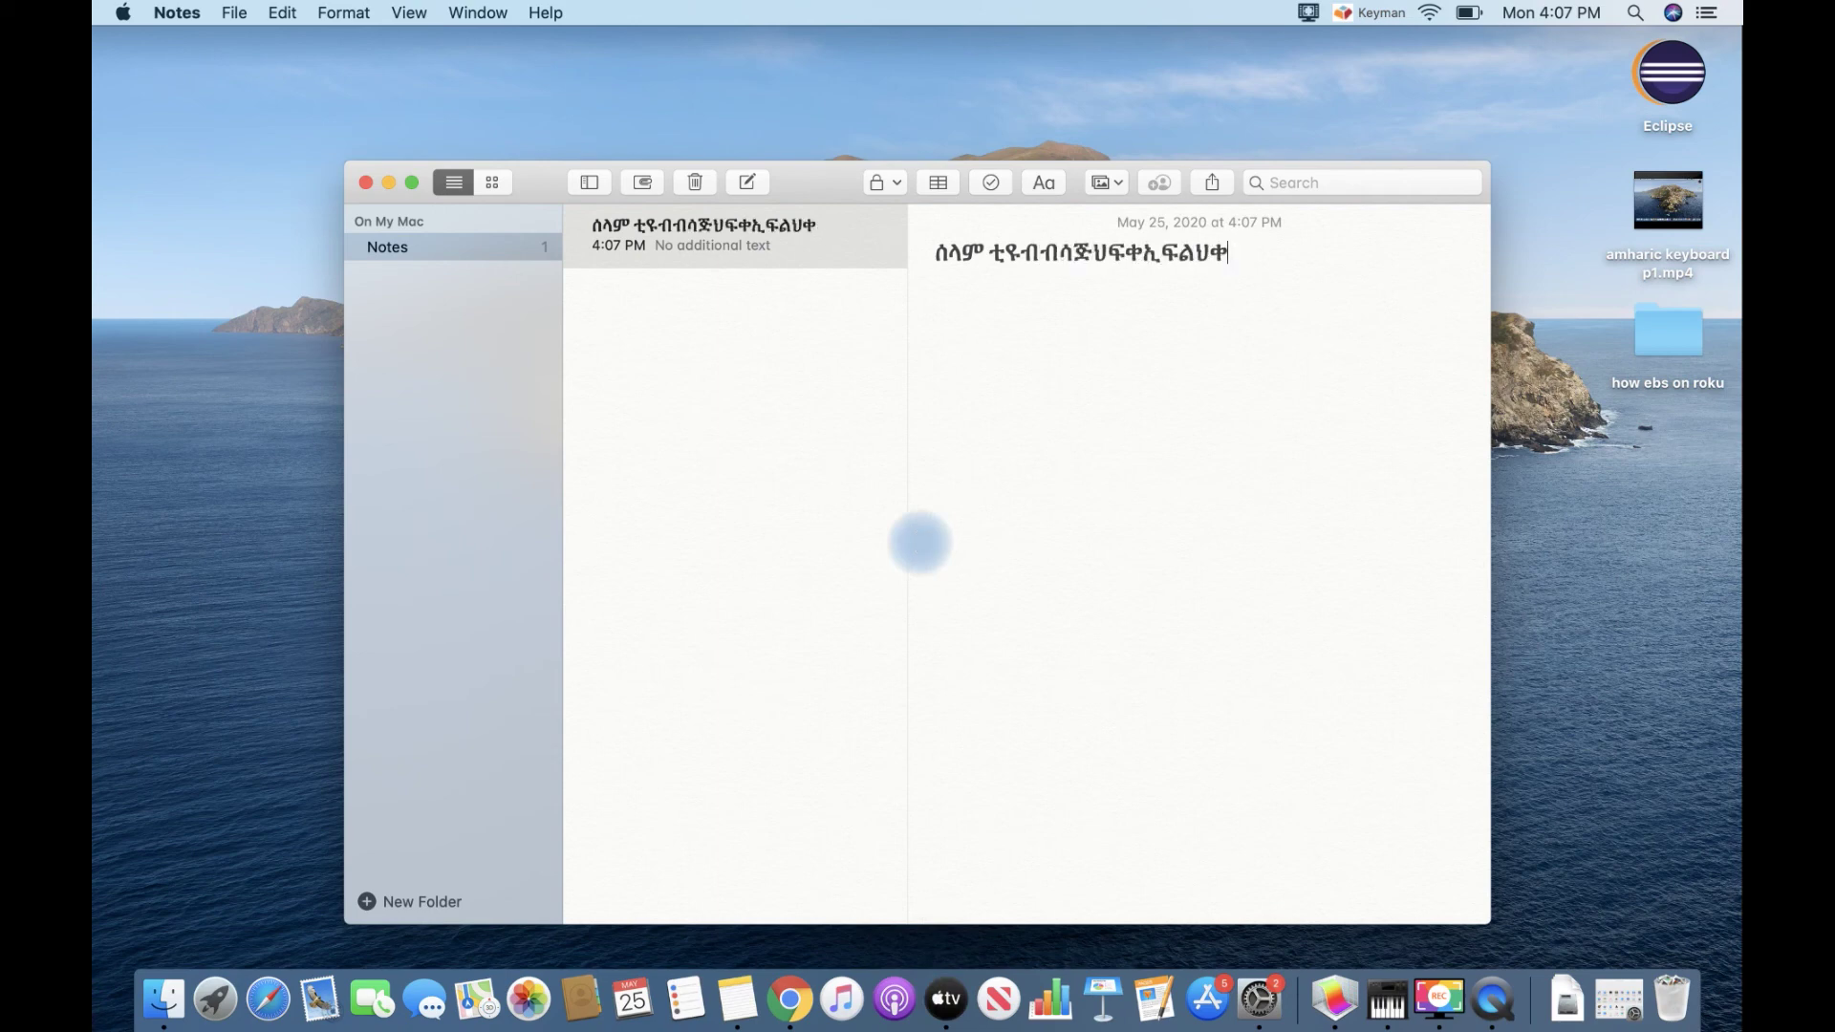
pyautogui.press('BackSpace')
pyautogui.press('BackSpace')
pyautogui.press('BackSpace')
pyautogui.press('BackSpace')
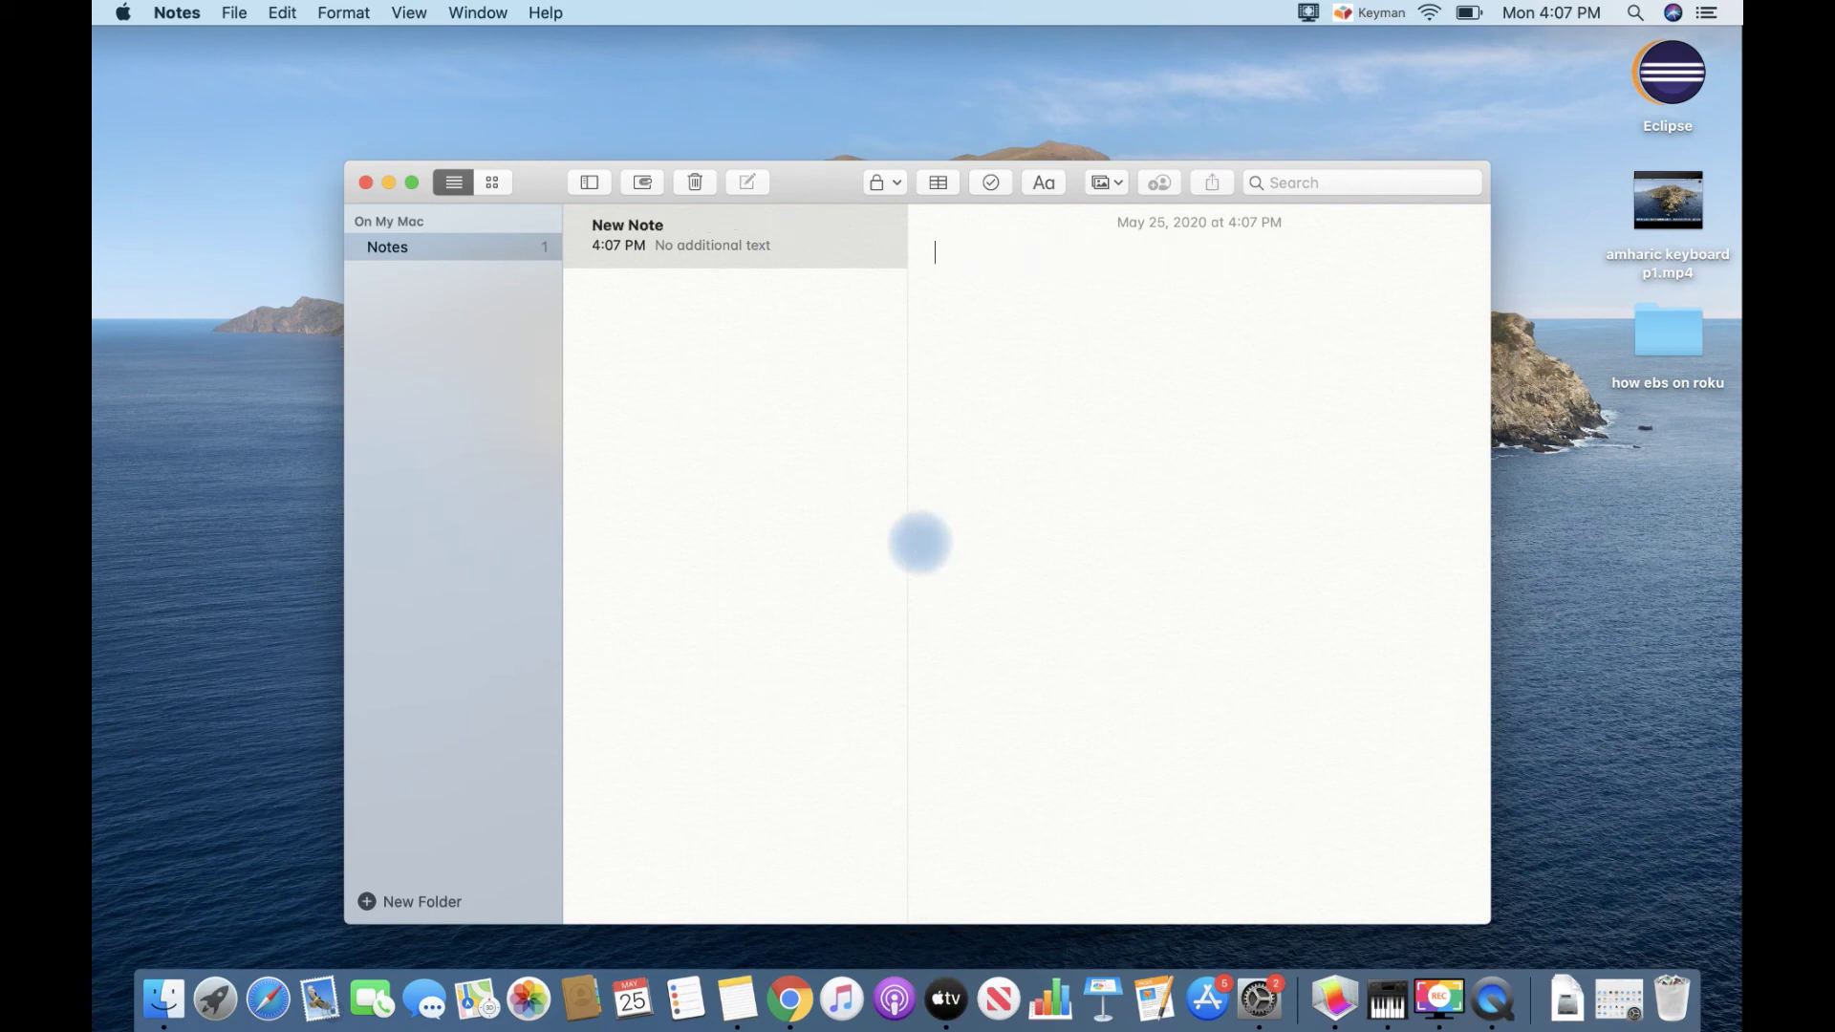
pyautogui.click(366, 183)
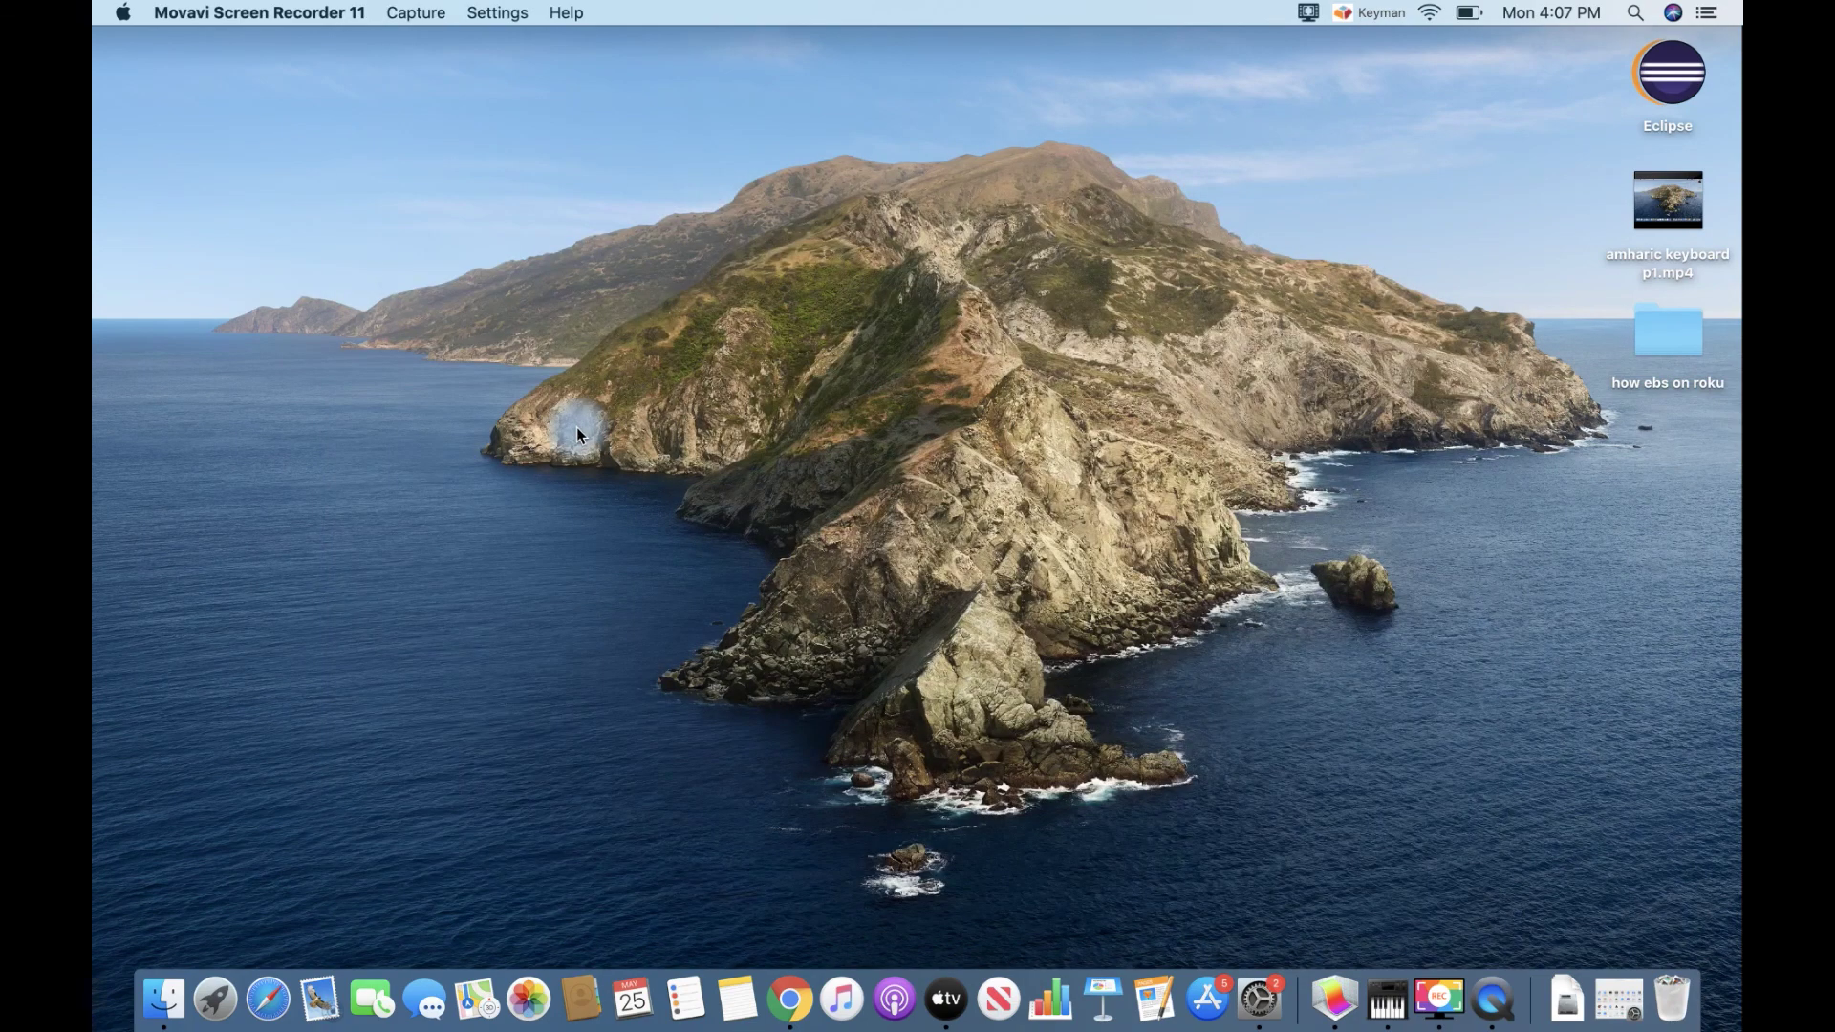